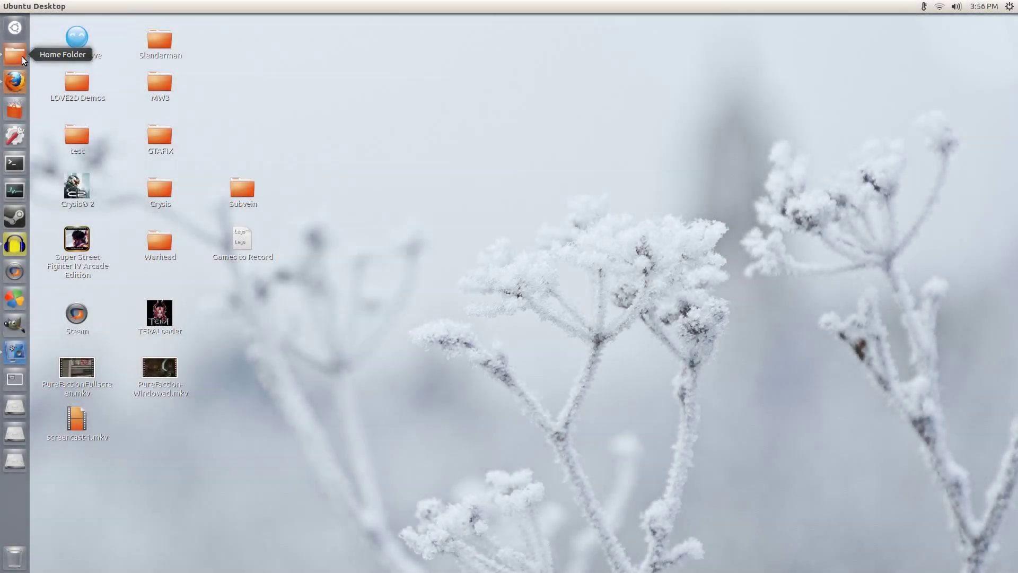
Step: Open the Need For Speed Underground 2 installer folder in Nautilus and select NFS Underground 2 Disk 1.iso
{"action": "left_click", "coordinate": [20, 55]}
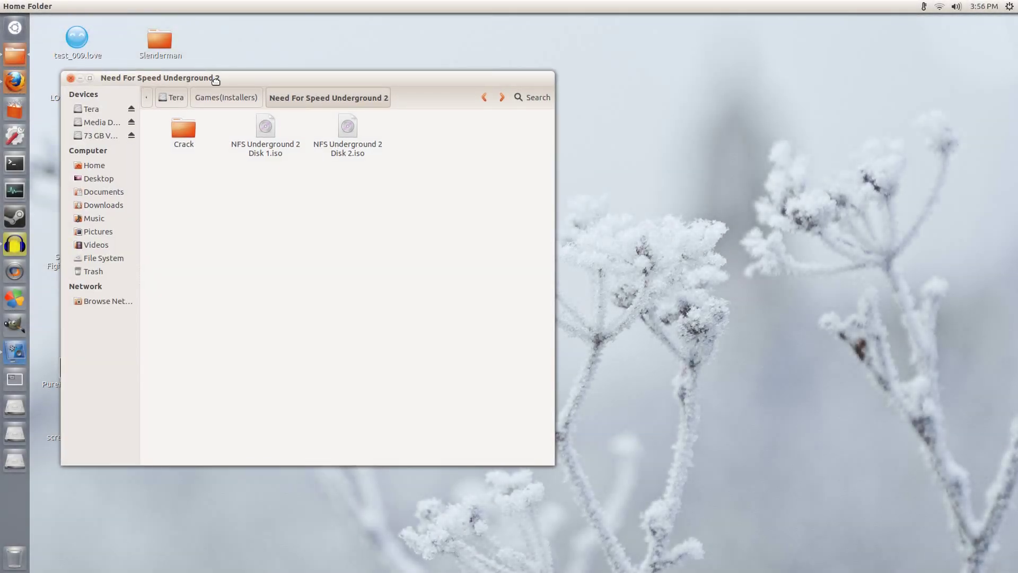
{"action": "left_click_drag", "start_coordinate": [216, 80], "coordinate": [415, 112]}
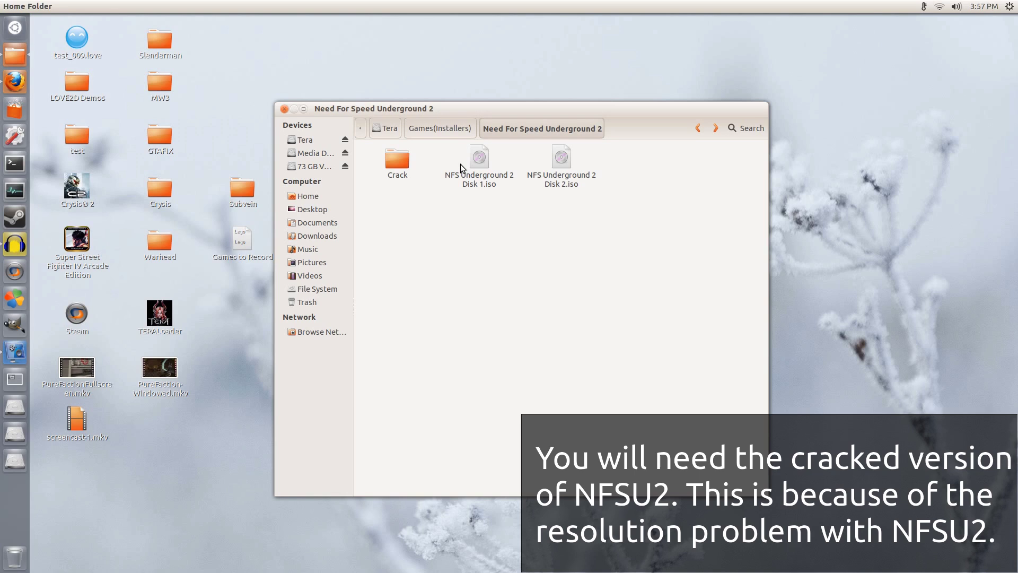
{"action": "double_click", "coordinate": [403, 158]}
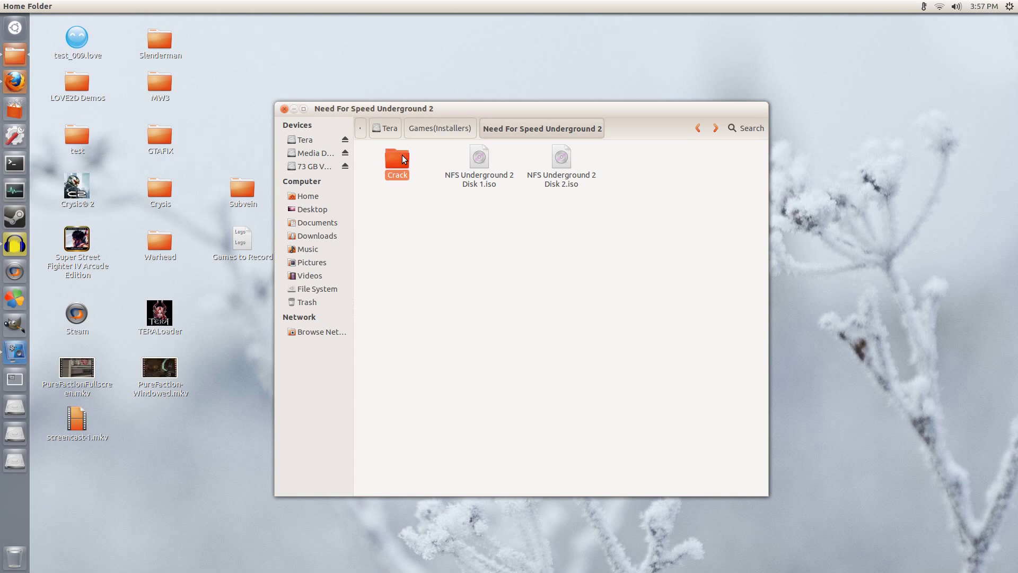
{"action": "left_click", "coordinate": [542, 127]}
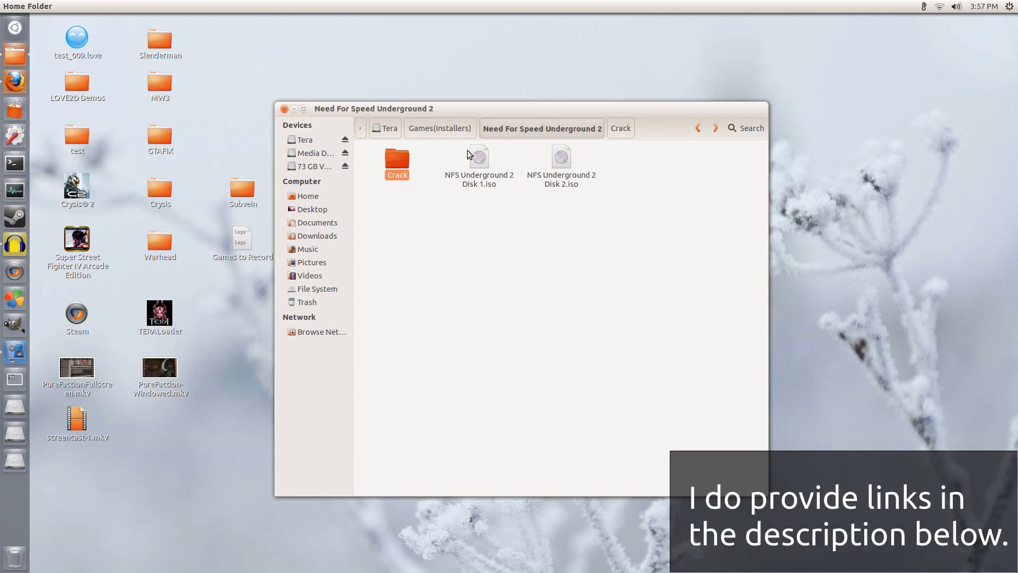
{"action": "left_click", "coordinate": [477, 159]}
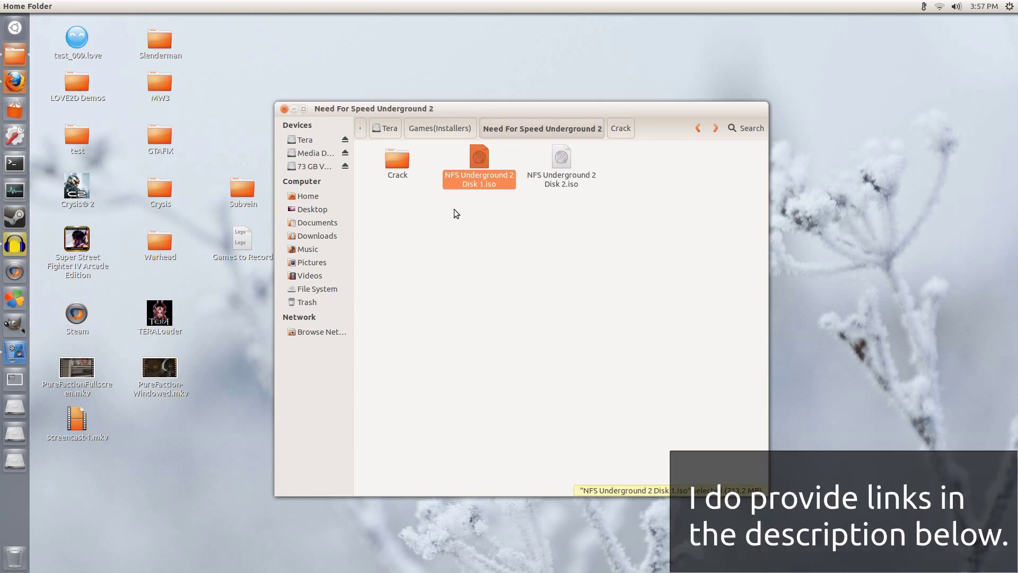
Step: Mount NFS Underground 2 Disk 1.iso with Disk Image Mounter, then launch CrossOver
{"action": "right_click", "coordinate": [474, 177]}
{"action": "mouse_move", "coordinate": [533, 197]}
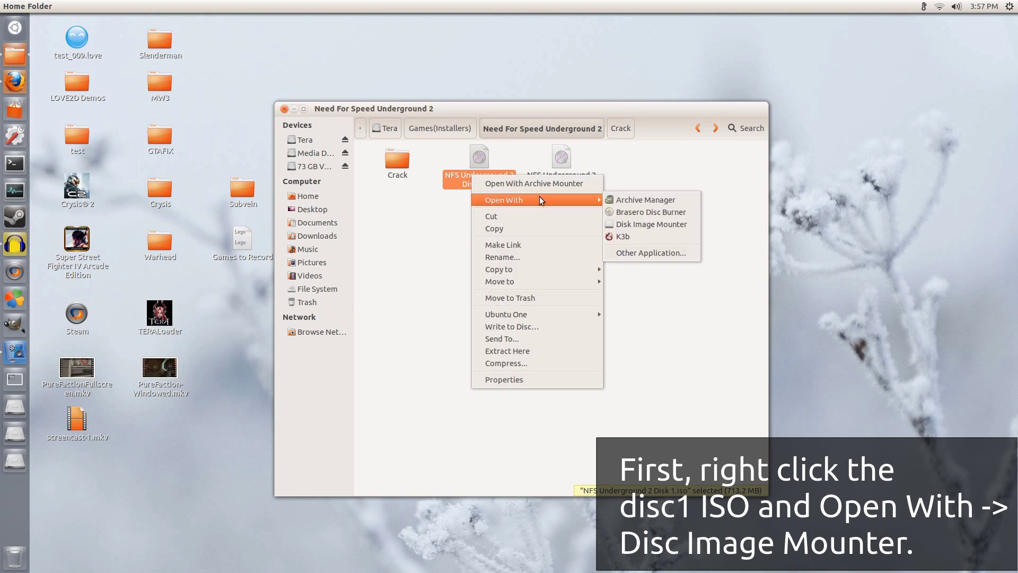
{"action": "left_click", "coordinate": [644, 224]}
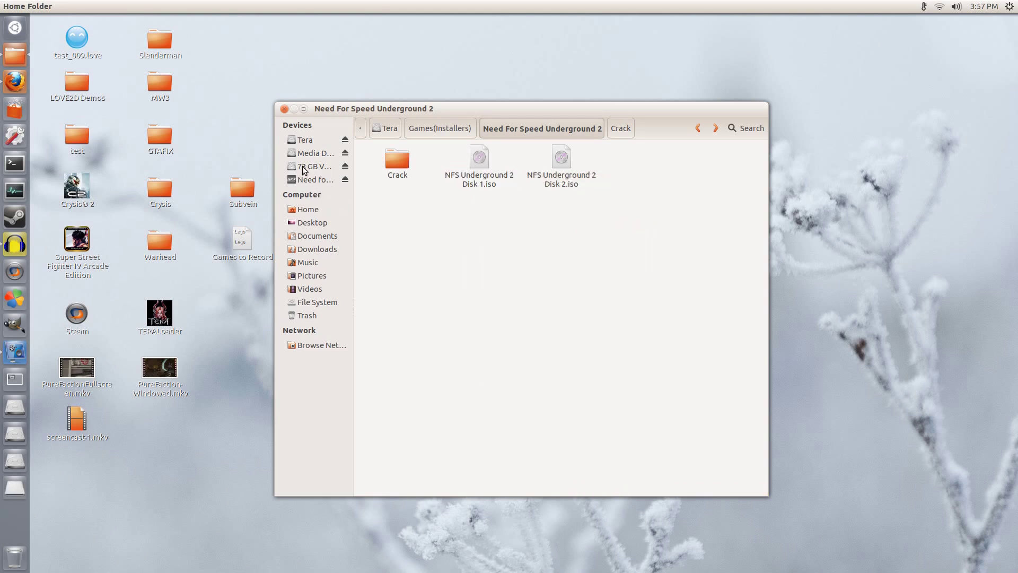
{"action": "left_click", "coordinate": [15, 272]}
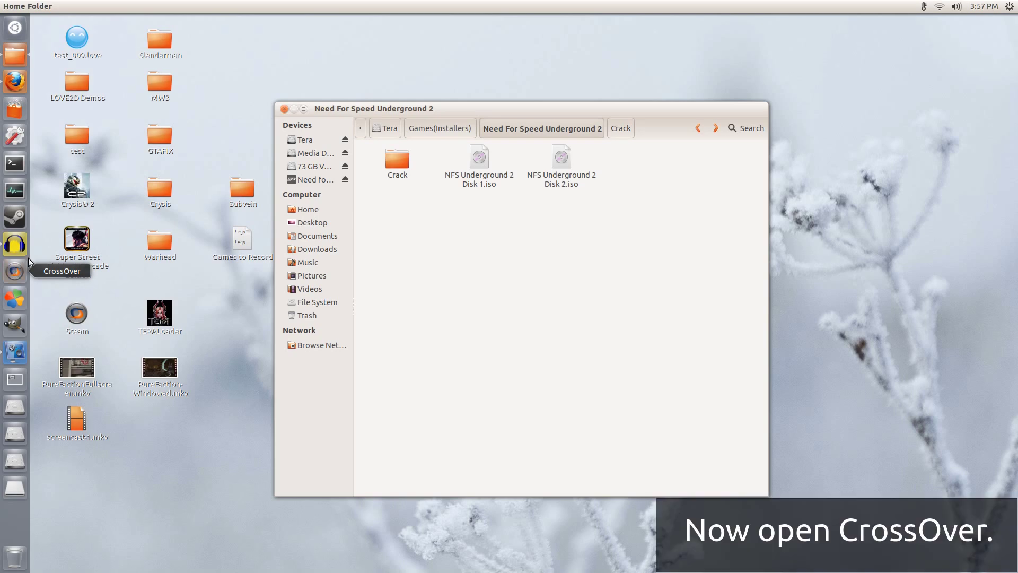
Step: Minimize the file manager and move the CrossOver window slightly up and left
{"action": "left_click", "coordinate": [295, 109]}
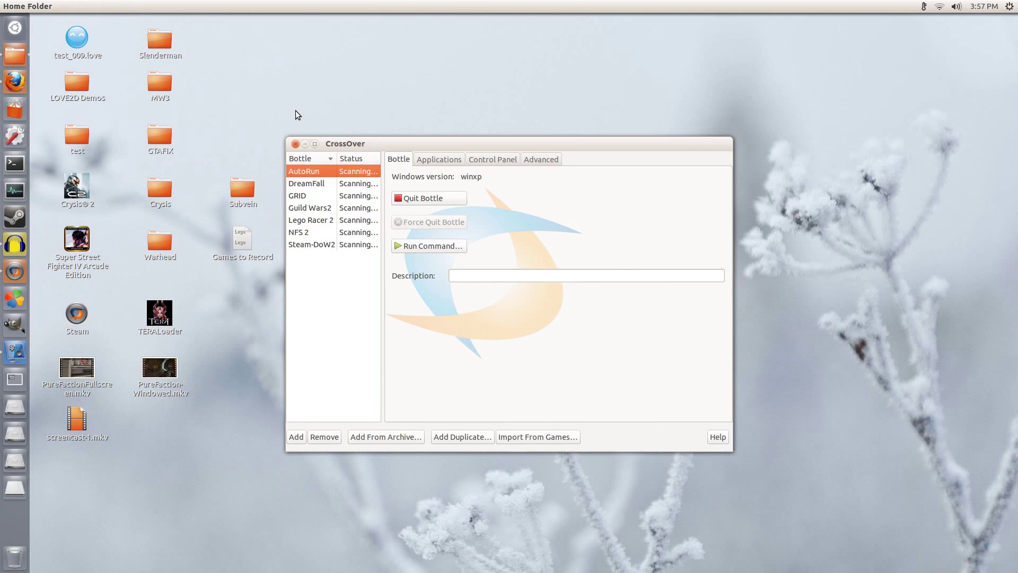
{"action": "left_click_drag", "start_coordinate": [374, 142], "coordinate": [345, 124]}
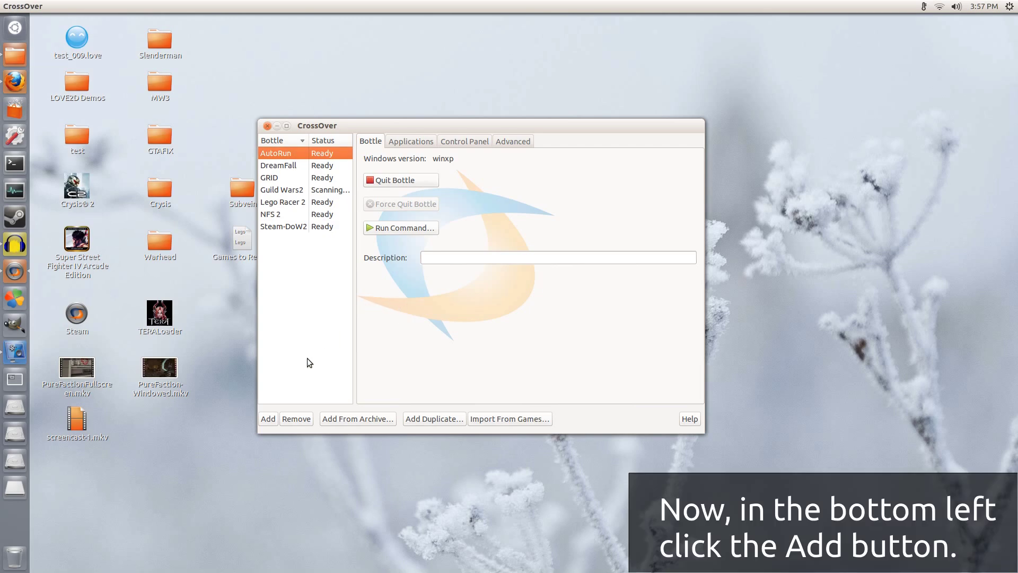
Step: Add a new bottle, rename it 'NFSU2-Tut', keep the winxp type, and create it
{"action": "left_click", "coordinate": [268, 419]}
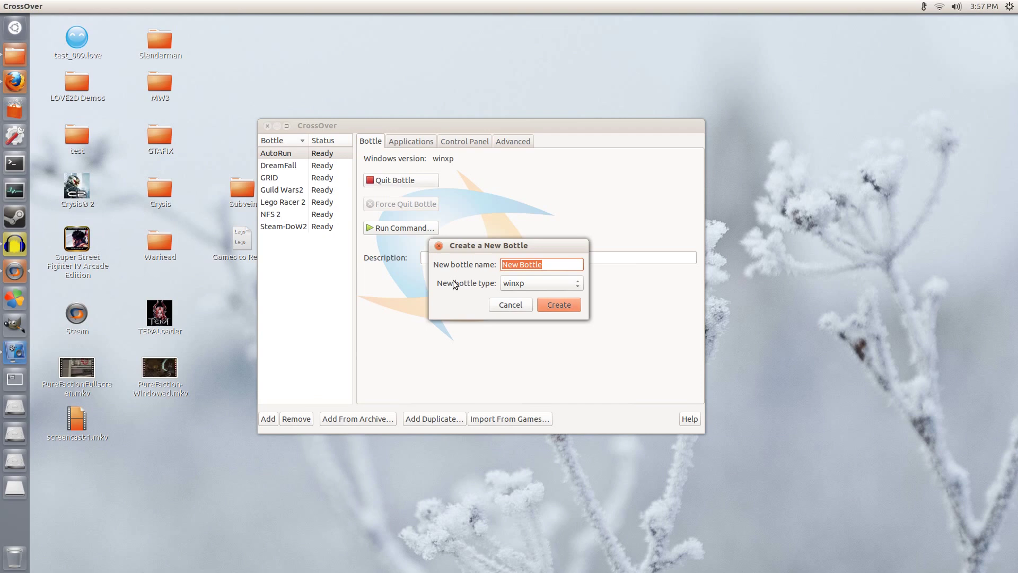
{"action": "double_click", "coordinate": [545, 264]}
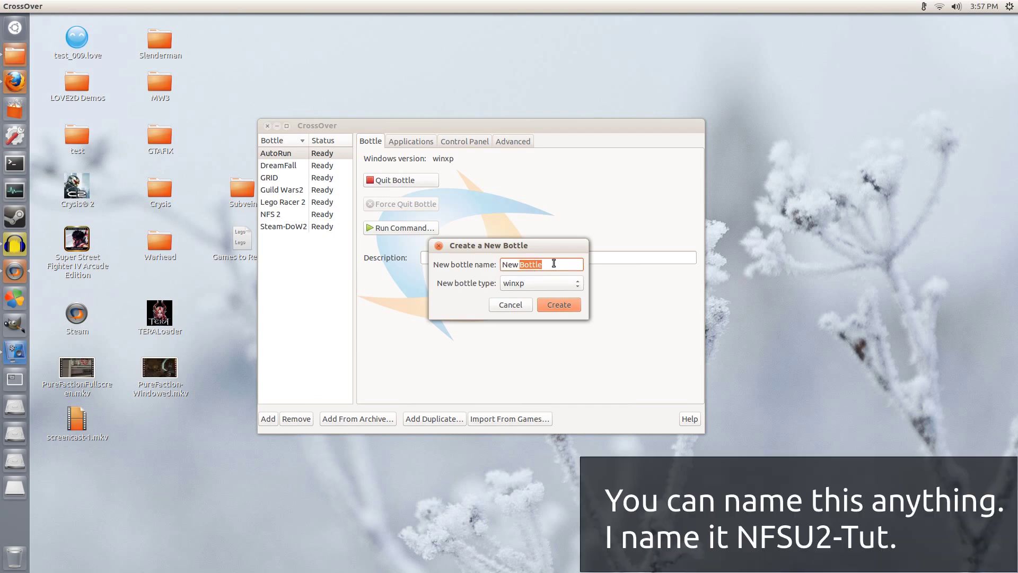
{"action": "triple_click", "coordinate": [554, 264]}
{"action": "type", "text": "NFSU2-Tut"}
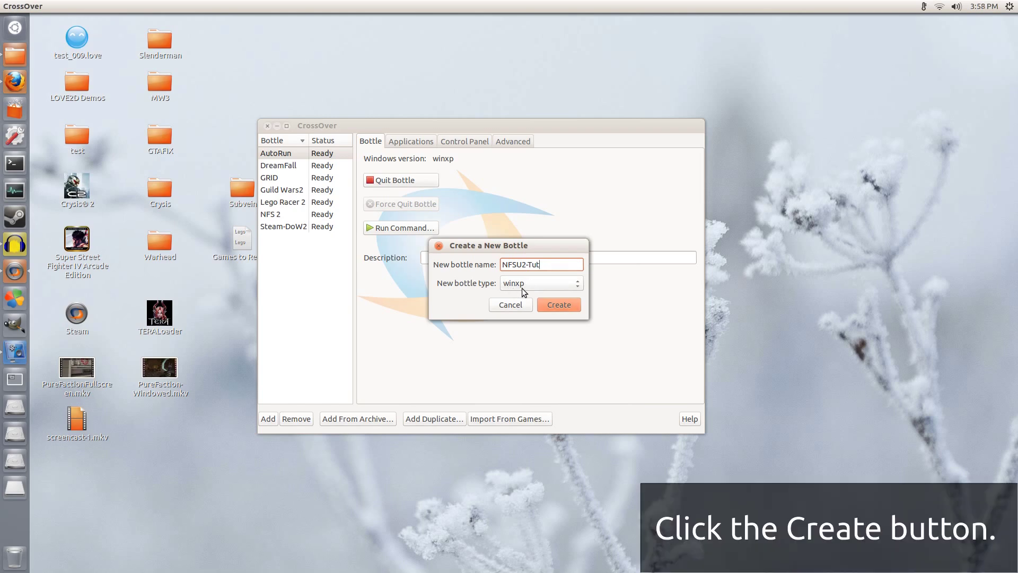
{"action": "left_click", "coordinate": [556, 305]}
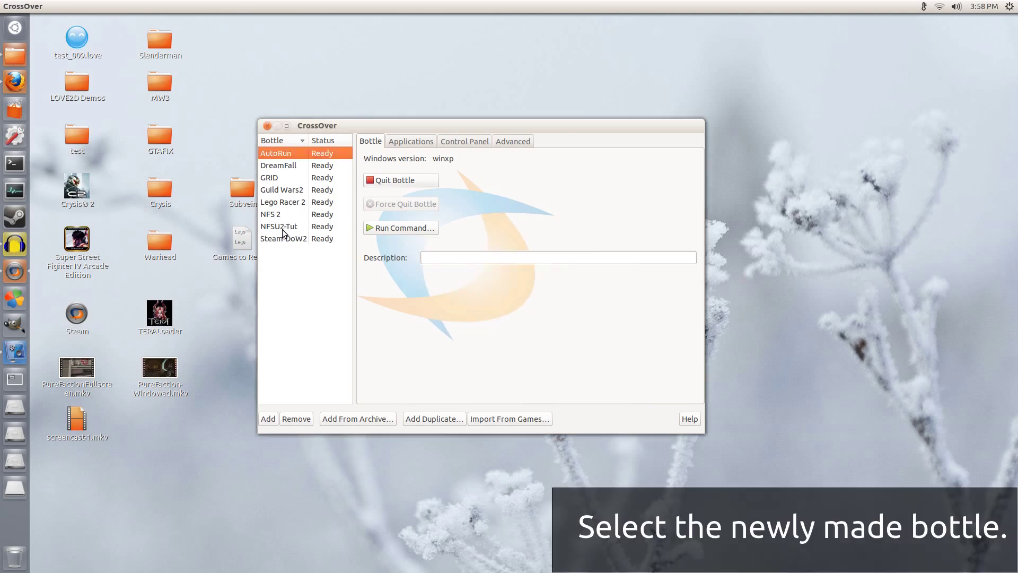
Step: Select the NFSU2-Tut bottle, view its Applications, and start Install Software
{"action": "left_click", "coordinate": [306, 228]}
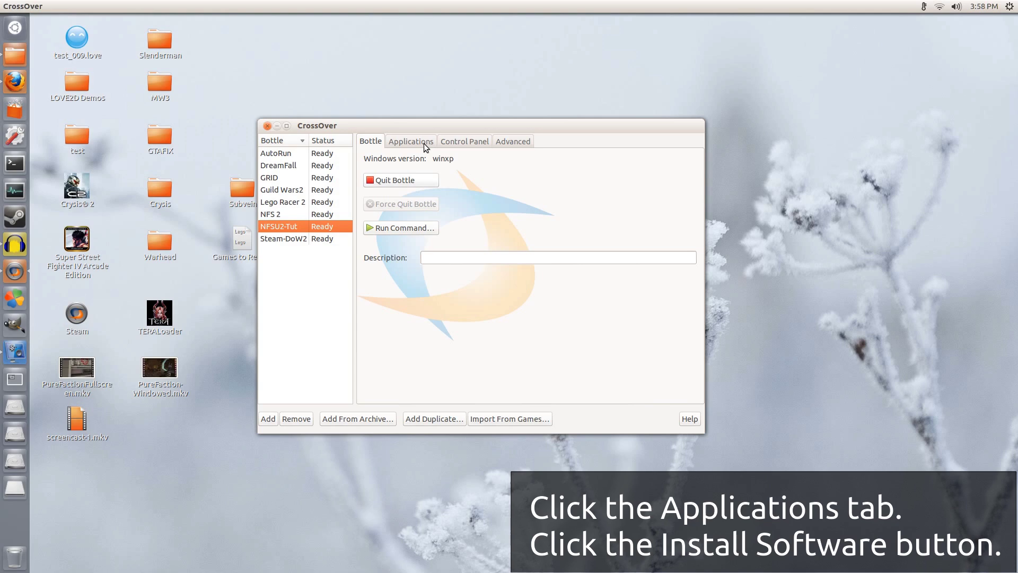
{"action": "left_click", "coordinate": [424, 145]}
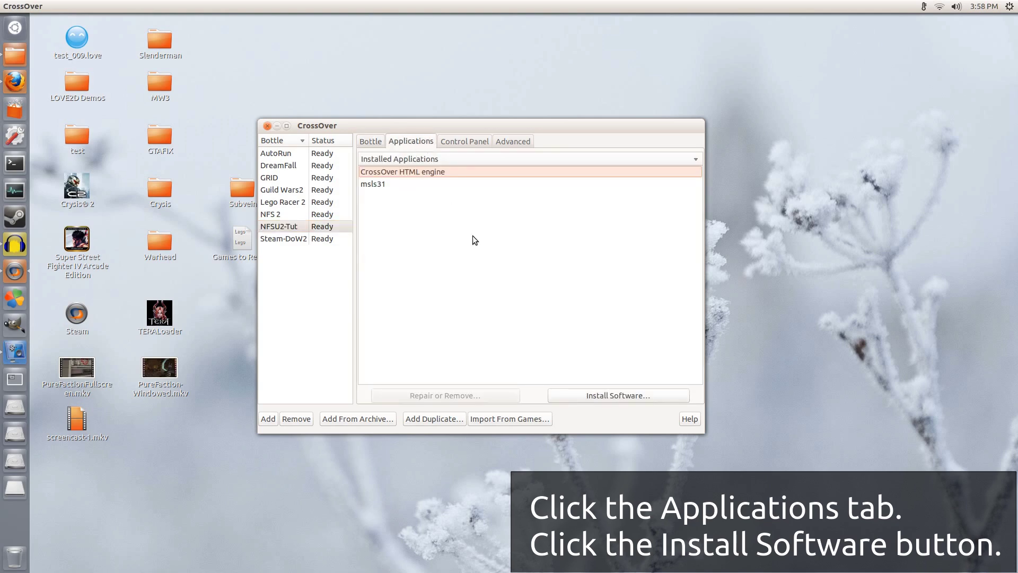
{"action": "left_click", "coordinate": [624, 397]}
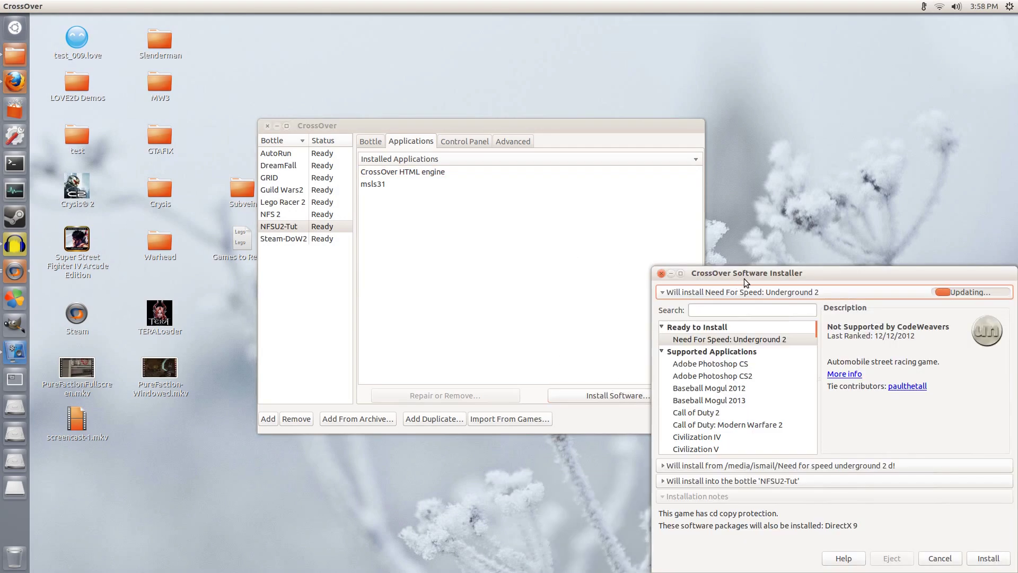
Step: Choose Need For Speed: Underground 2, verify its source and the NFSU2-Tut bottle, and install
{"action": "left_click_drag", "start_coordinate": [745, 272], "coordinate": [401, 141]}
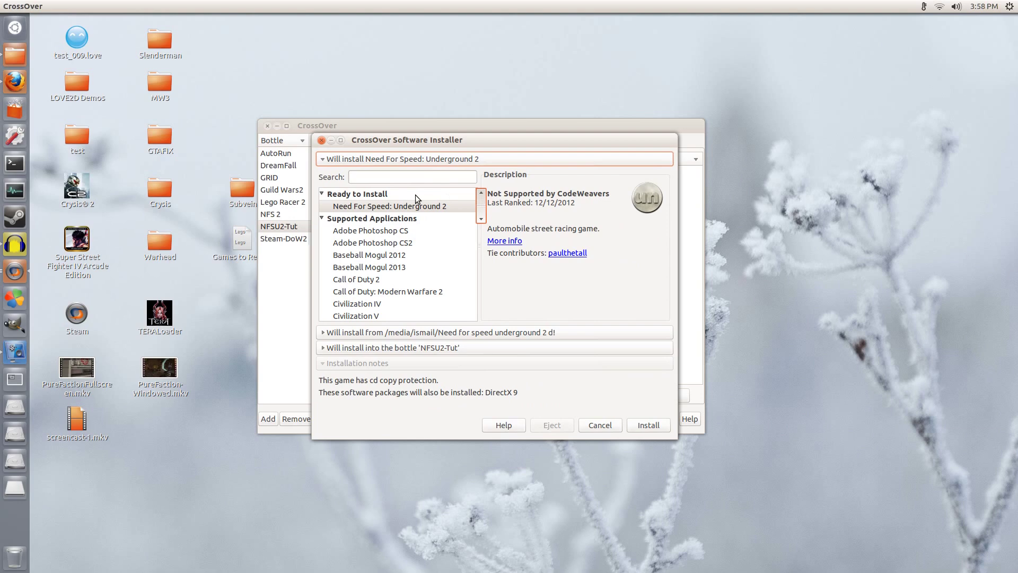
{"action": "left_click", "coordinate": [386, 205]}
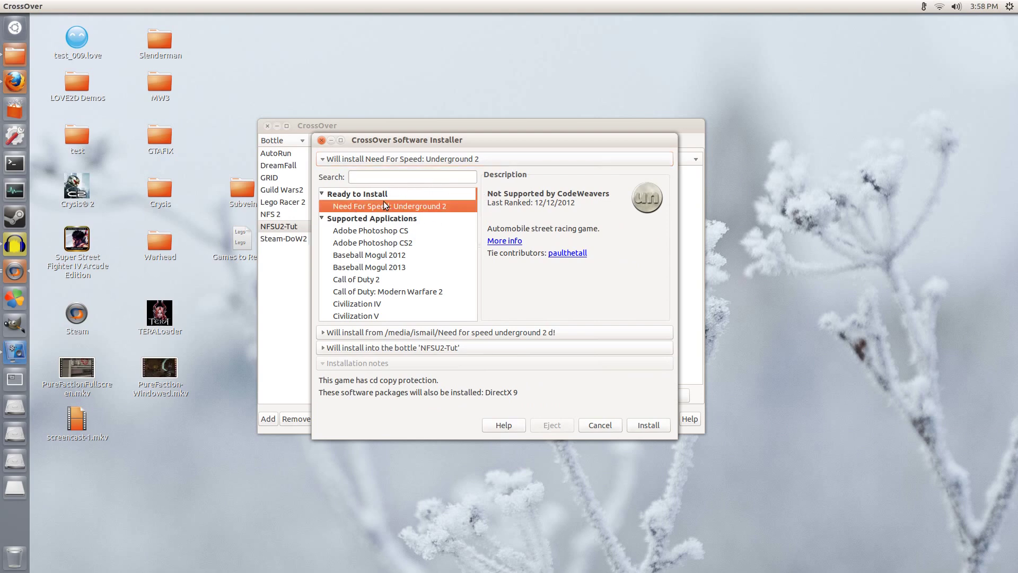
{"action": "left_click", "coordinate": [427, 329]}
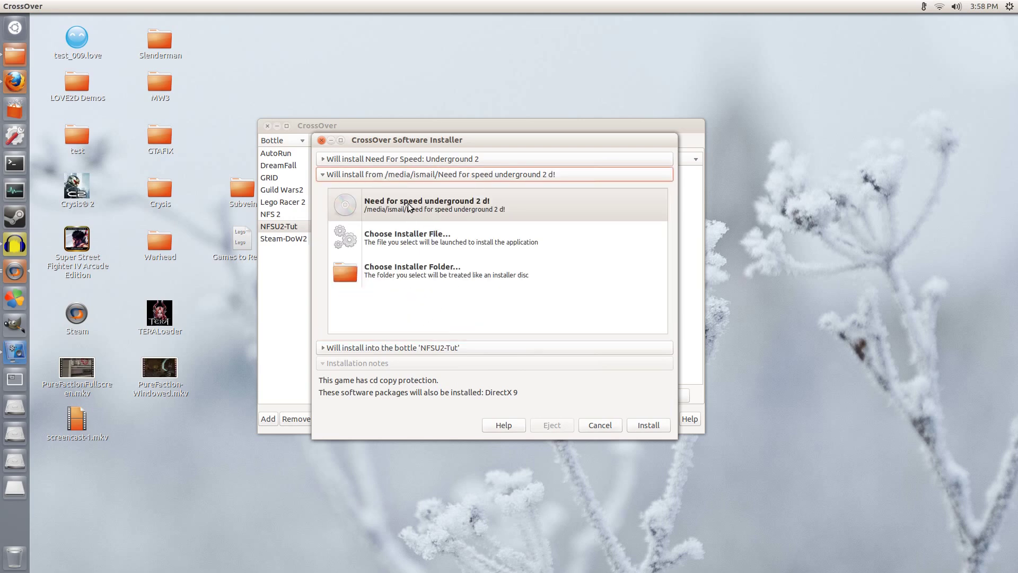
{"action": "left_click", "coordinate": [366, 348]}
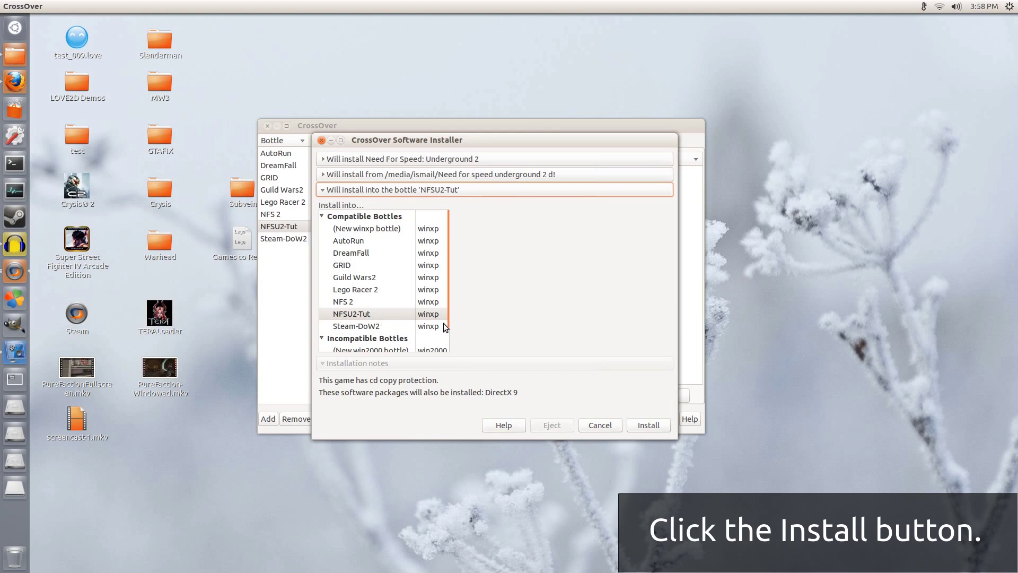
{"action": "left_click", "coordinate": [654, 427]}
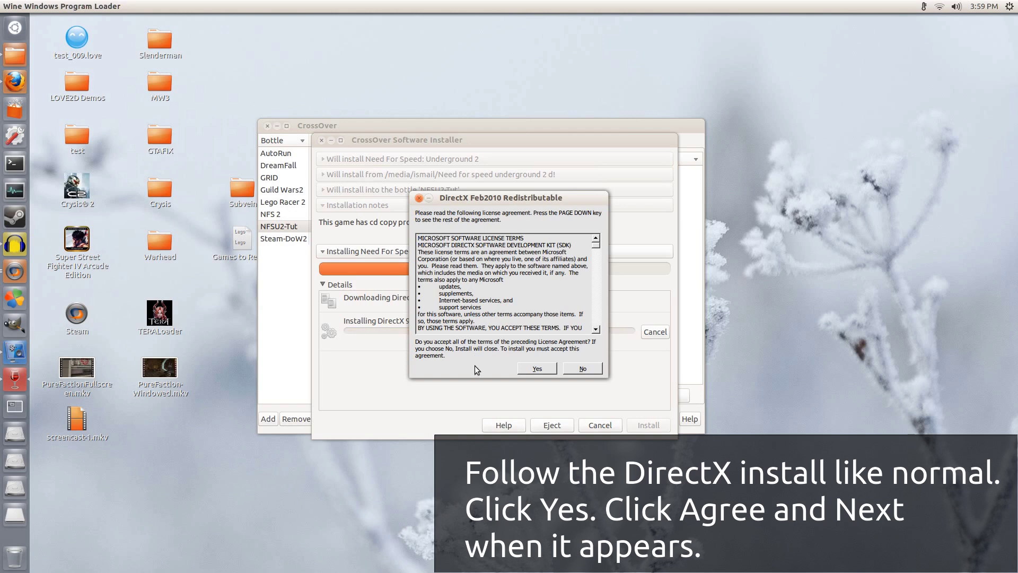
Step: Accept the DirectX Feb2010 license and run the DirectX 9 setup through to Finish
{"action": "left_click", "coordinate": [537, 367]}
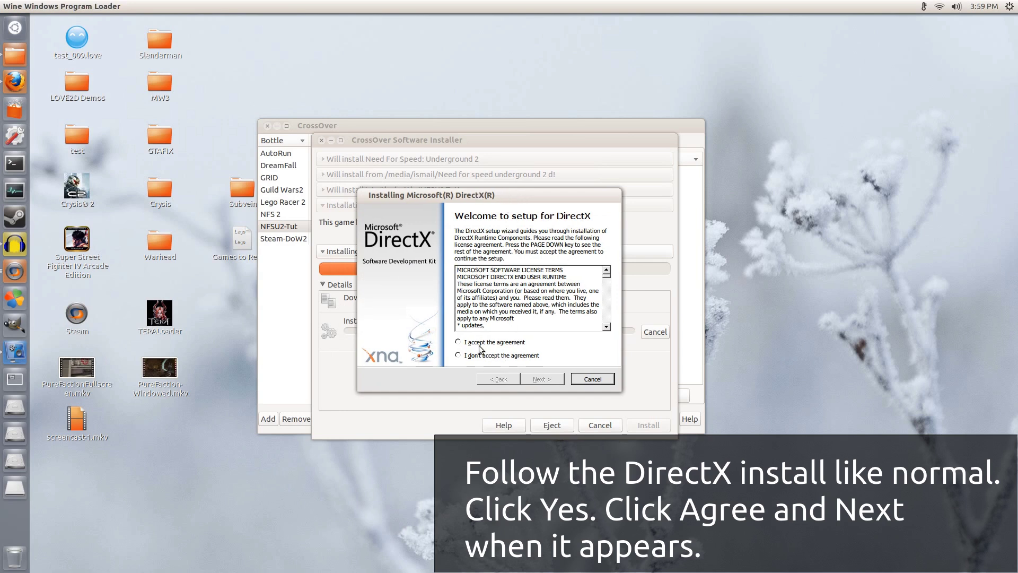
{"action": "left_click", "coordinate": [466, 344]}
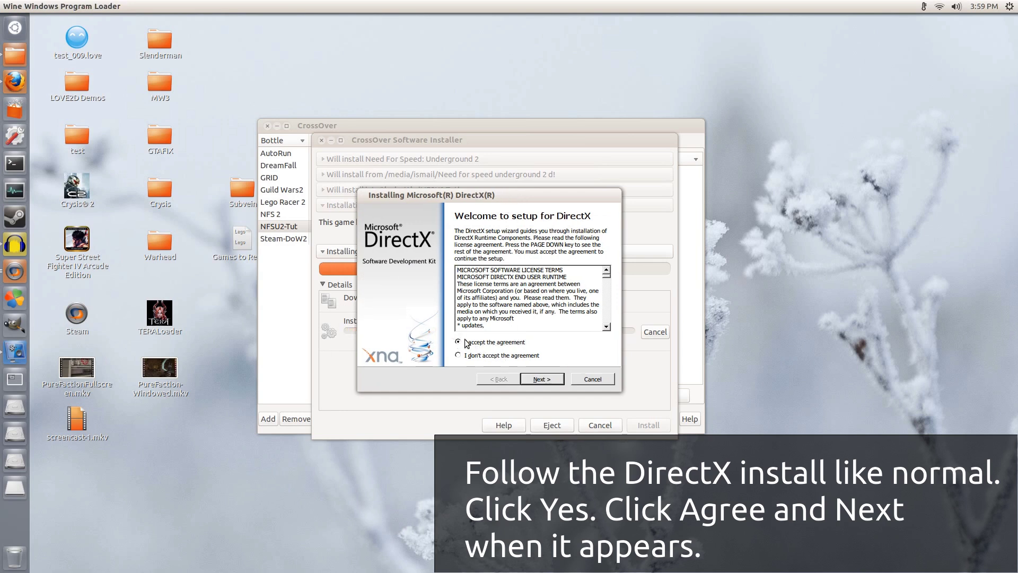
{"action": "left_click", "coordinate": [542, 378]}
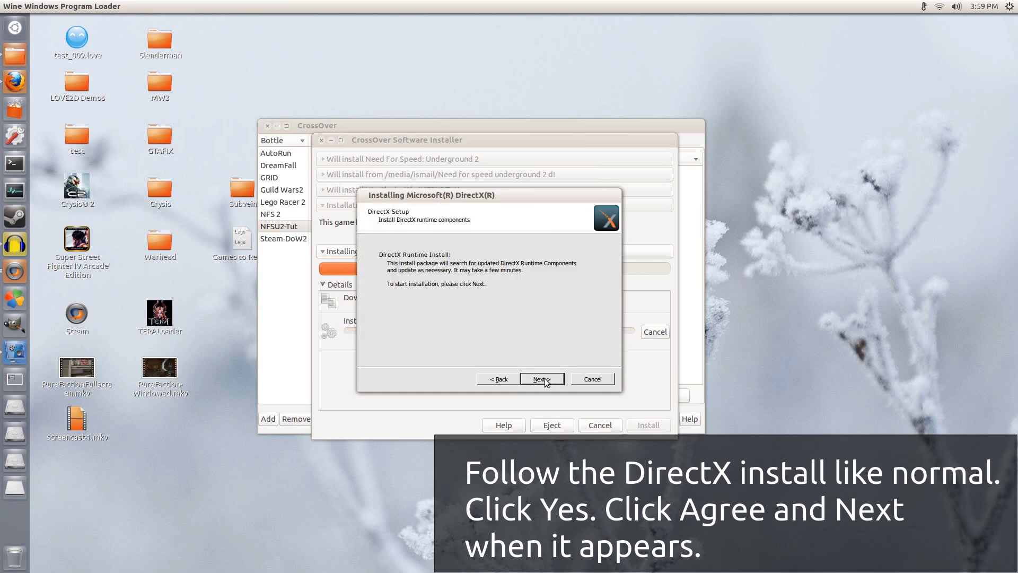
{"action": "left_click", "coordinate": [544, 377]}
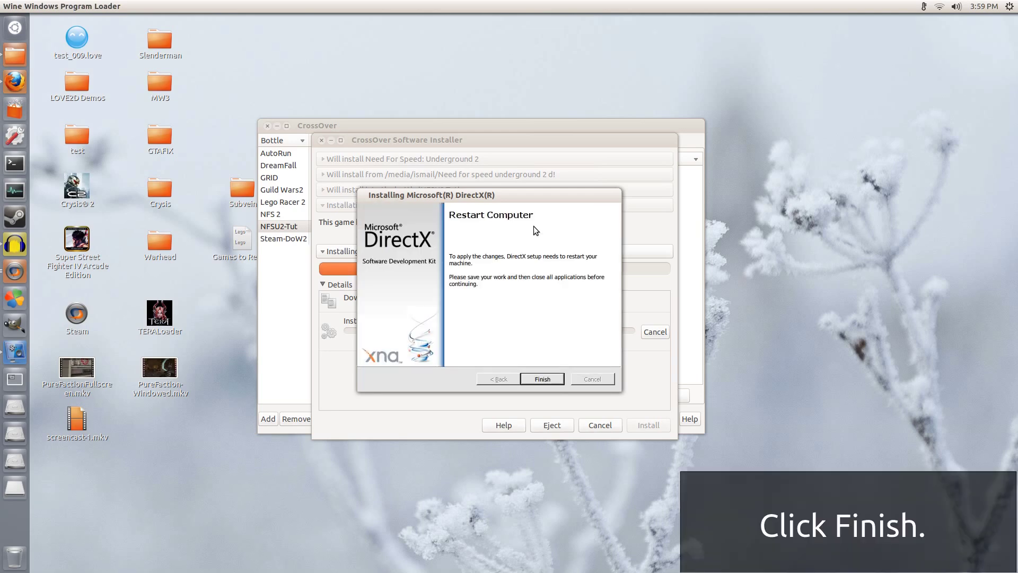
{"action": "left_click", "coordinate": [541, 379]}
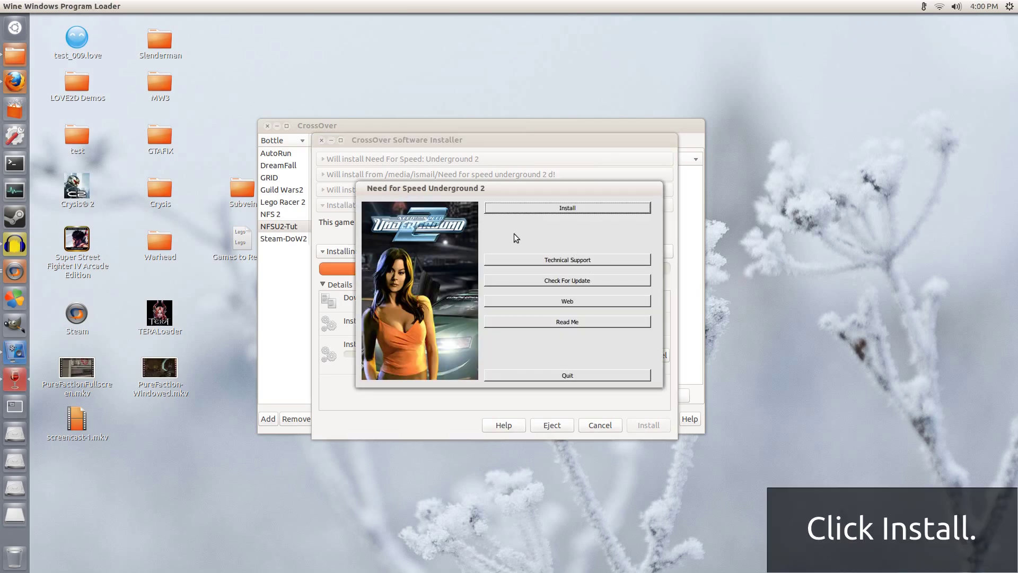
Step: Choose Install in the Need for Speed Underground 2 disc launcher
{"action": "left_click", "coordinate": [563, 207]}
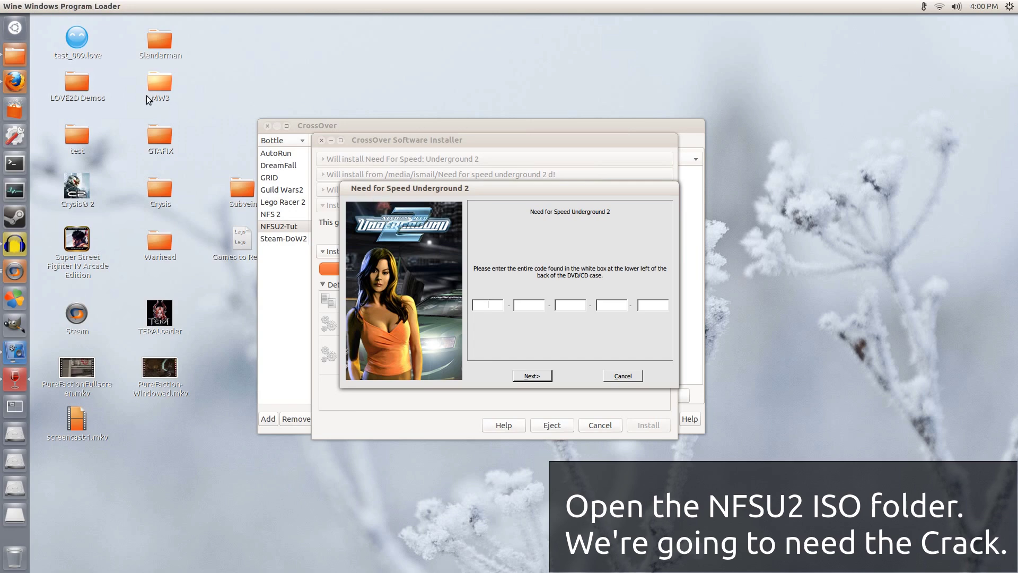
Step: Open the Crack folder in Nautilus, select rld-nu2k.exe, then move it aside to bring CrossOver forward
{"action": "left_click", "coordinate": [13, 57]}
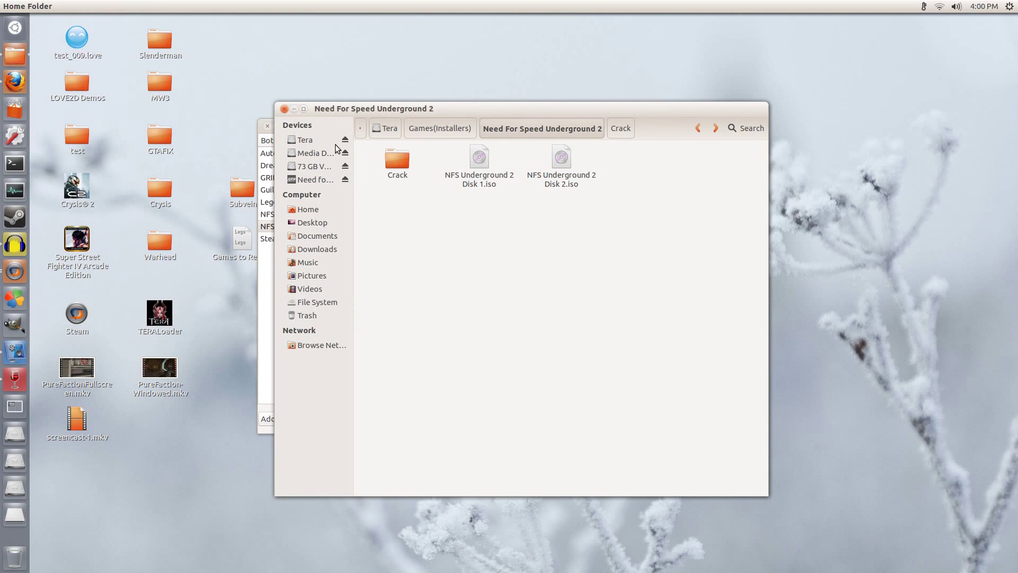
{"action": "double_click", "coordinate": [384, 157]}
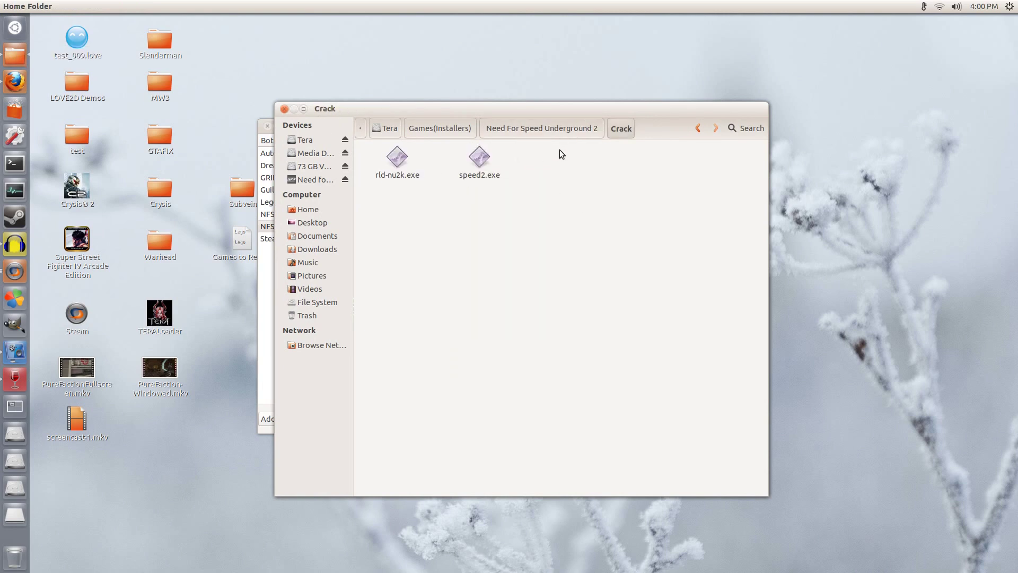
{"action": "left_click_drag", "start_coordinate": [601, 110], "coordinate": [530, 102]}
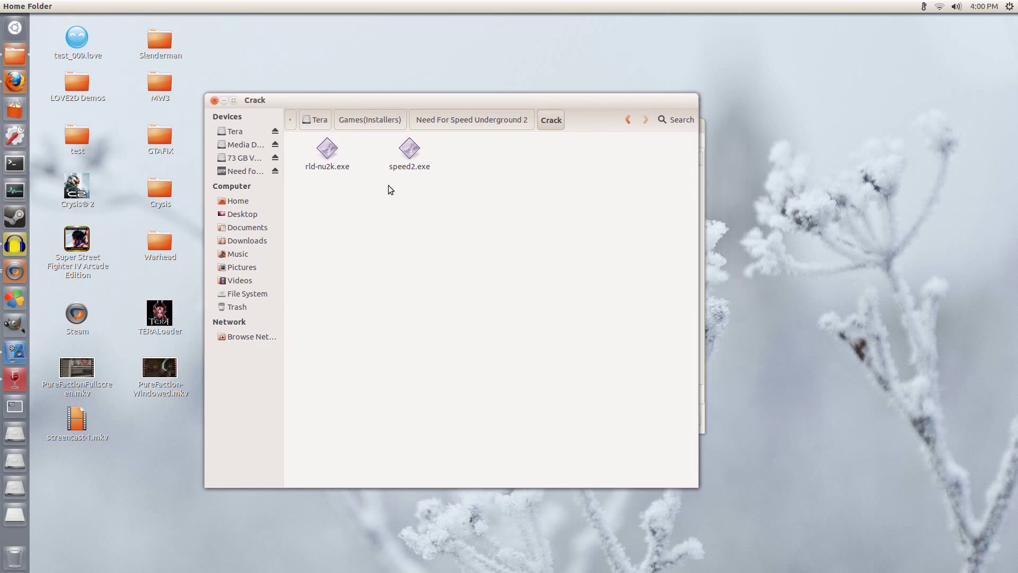
{"action": "left_click", "coordinate": [327, 149]}
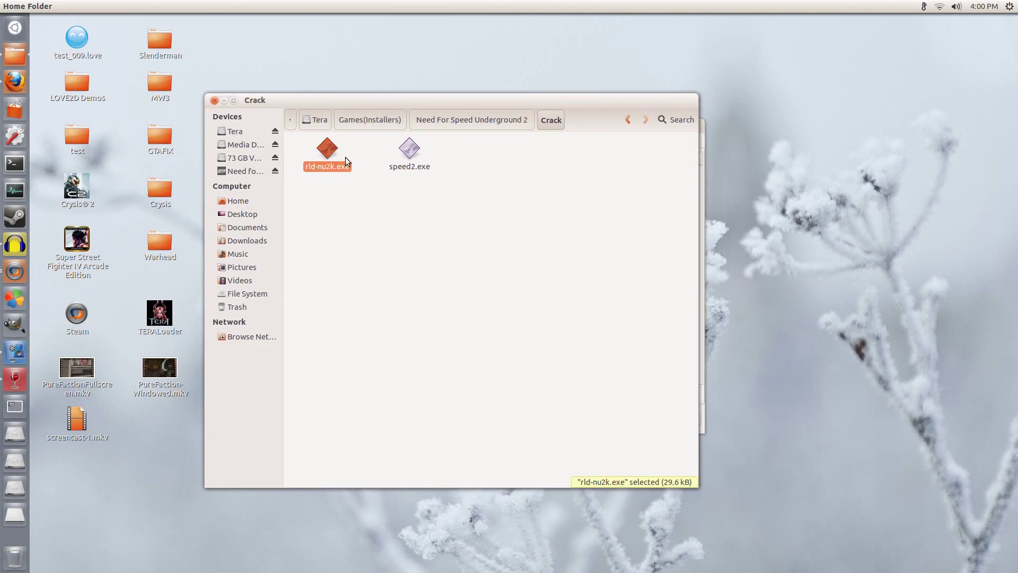
{"action": "right_click", "coordinate": [329, 158]}
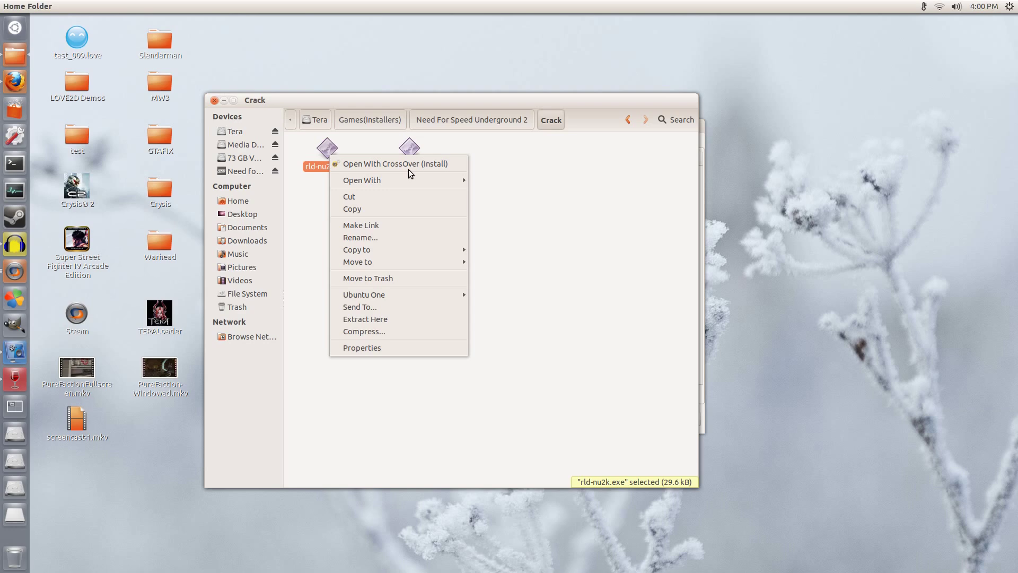
{"action": "left_click", "coordinate": [467, 113]}
{"action": "left_click_drag", "start_coordinate": [587, 97], "coordinate": [912, 39]}
{"action": "left_click_drag", "start_coordinate": [428, 126], "coordinate": [345, 139]}
Step: Open Run Command for the NFSU2-Tut bottle and browse for a program to run
{"action": "left_click", "coordinate": [290, 154]}
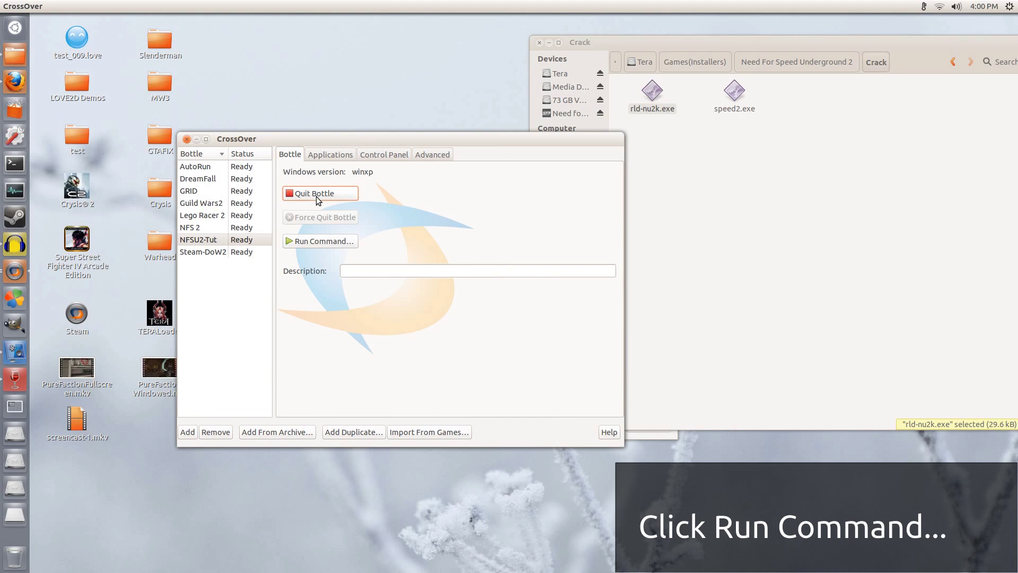
{"action": "left_click", "coordinate": [318, 242]}
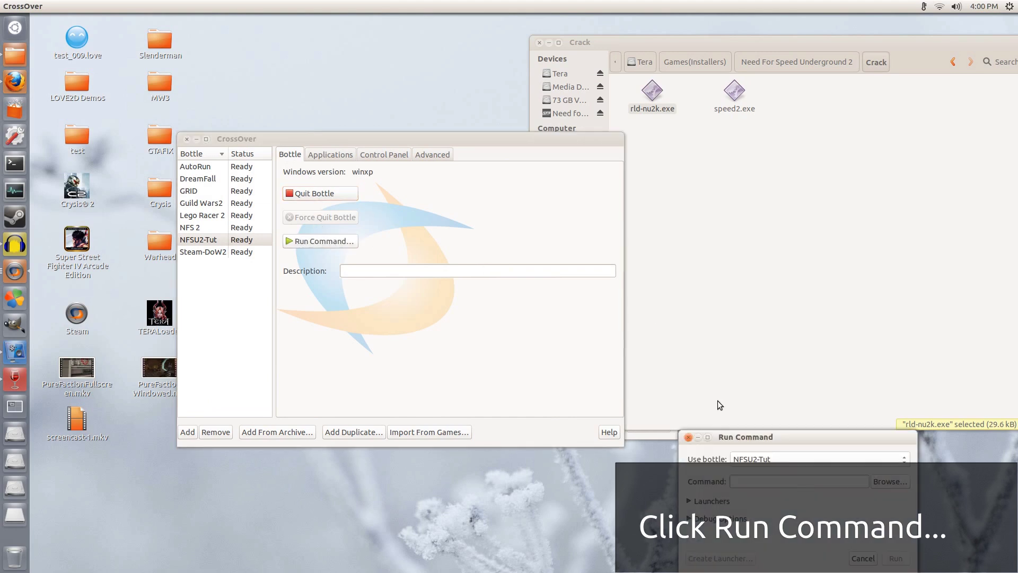
{"action": "left_click_drag", "start_coordinate": [746, 437], "coordinate": [372, 271]}
{"action": "left_click", "coordinate": [567, 310]}
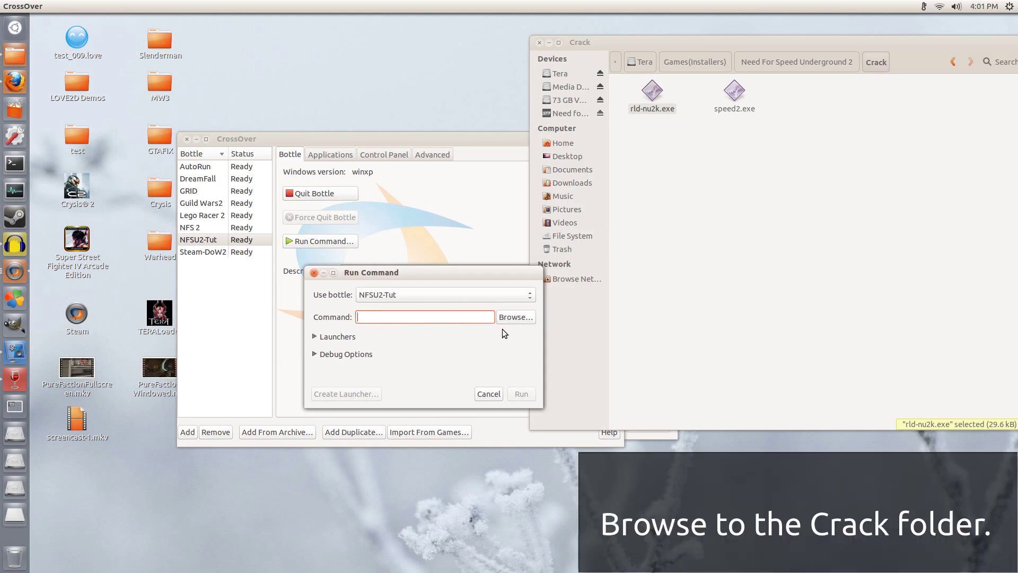
{"action": "left_click", "coordinate": [514, 321]}
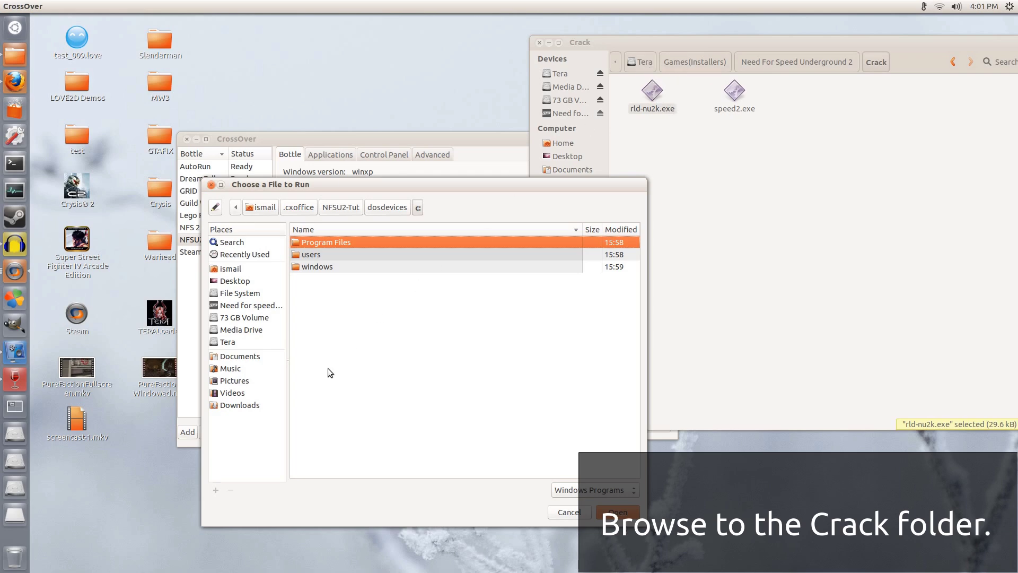
Step: Pick rld-nu2k.exe from Tera/Games(Installers)/Need For Speed Underground 2/Crack and run it
{"action": "left_click", "coordinate": [241, 343]}
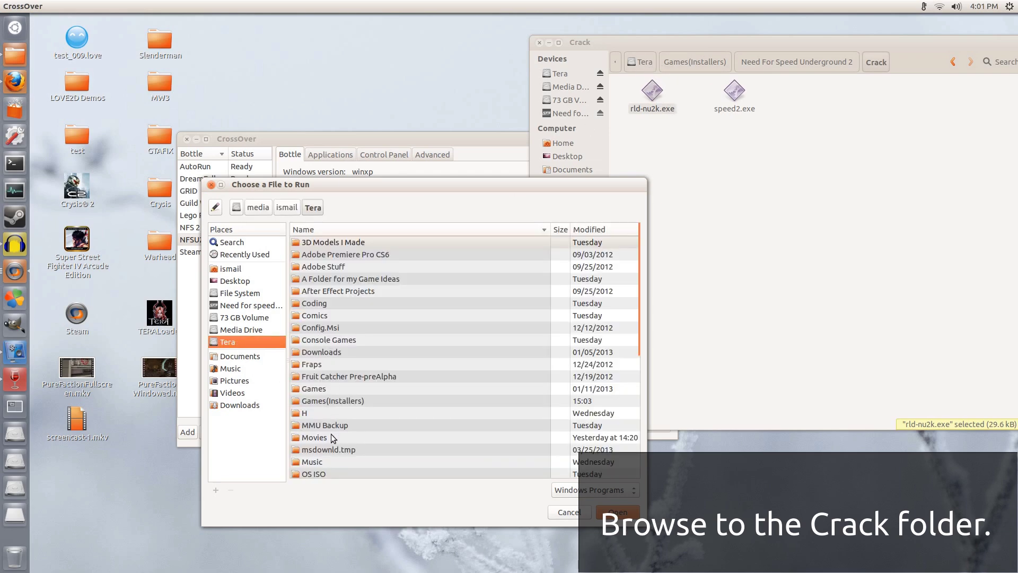
{"action": "scroll", "coordinate": [333, 434], "scroll_direction": "down", "scroll_amount": 6}
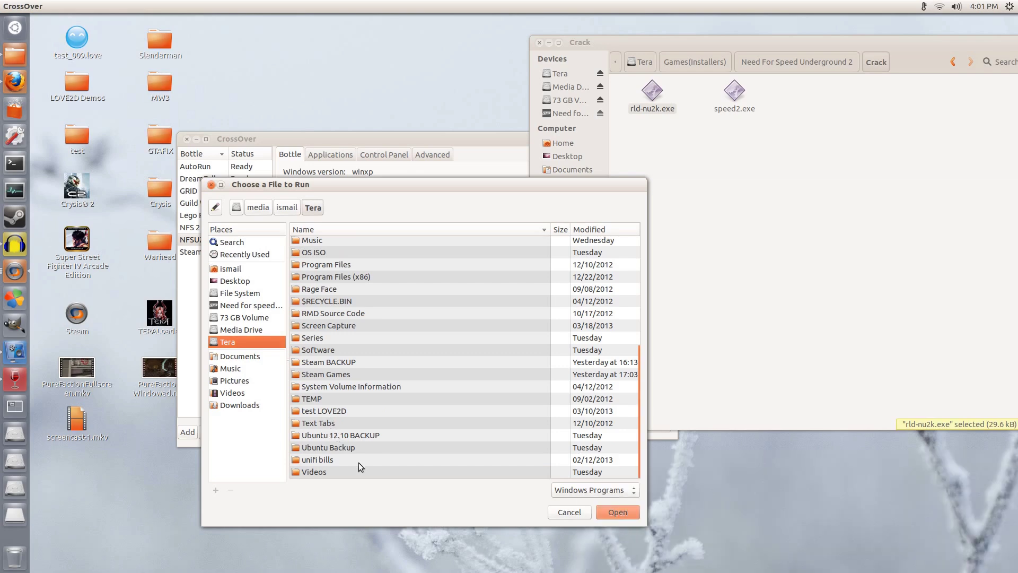
{"action": "scroll", "coordinate": [358, 464], "scroll_direction": "up", "scroll_amount": 5}
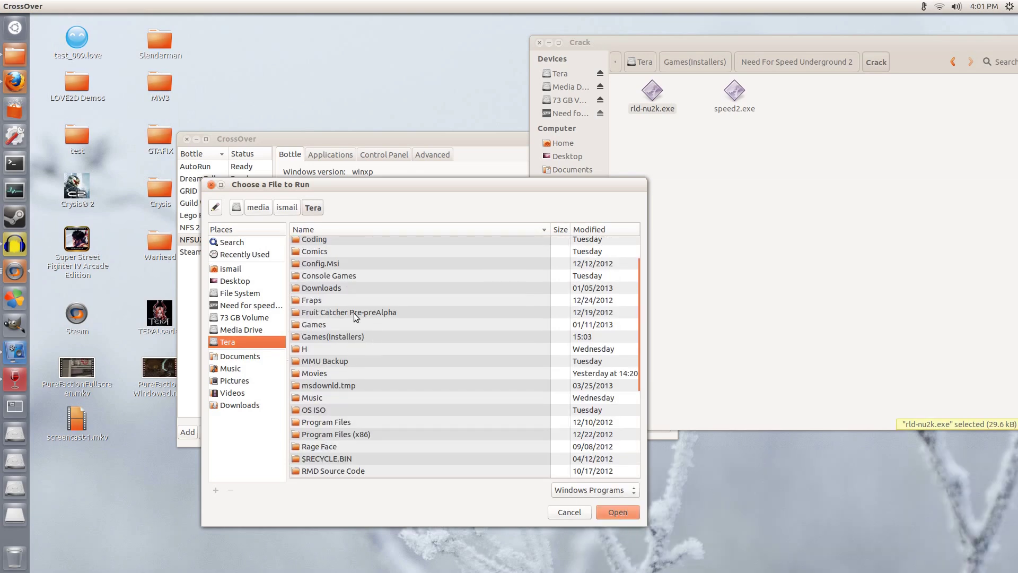
{"action": "double_click", "coordinate": [343, 335]}
{"action": "scroll", "coordinate": [390, 358], "scroll_direction": "down", "scroll_amount": 8}
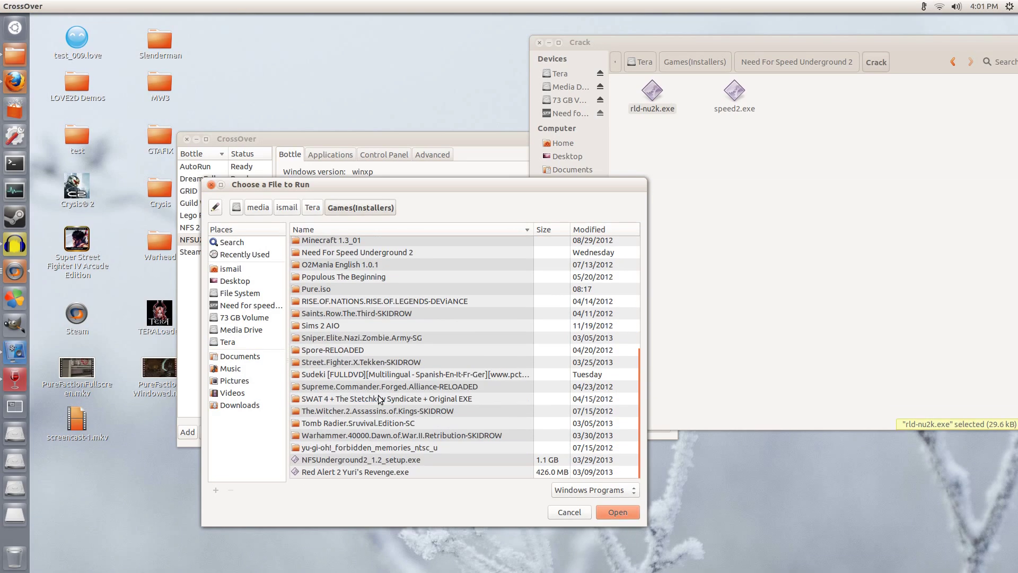
{"action": "scroll", "coordinate": [332, 434], "scroll_direction": "up", "scroll_amount": 5}
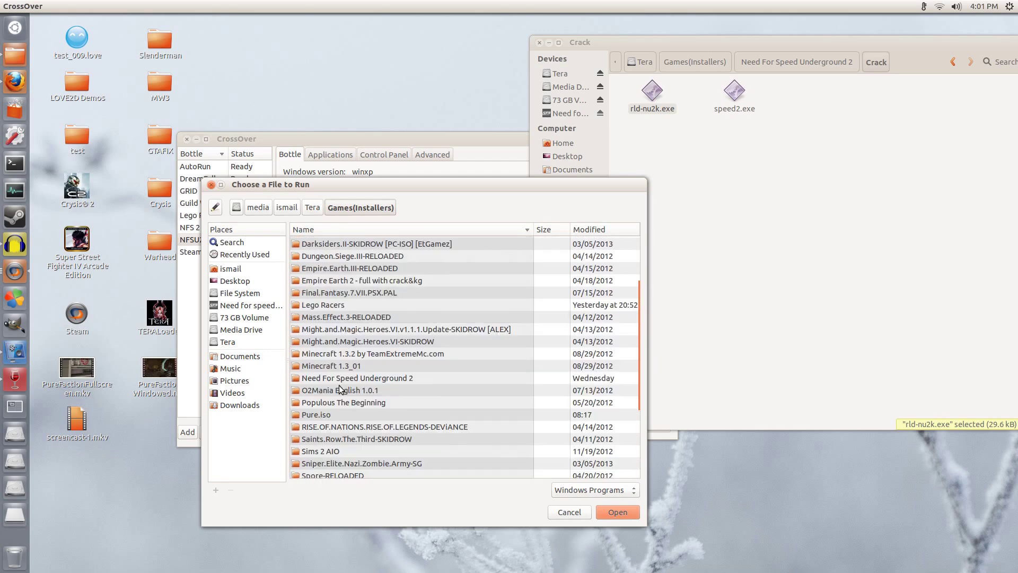
{"action": "scroll", "coordinate": [340, 386], "scroll_direction": "up", "scroll_amount": 3}
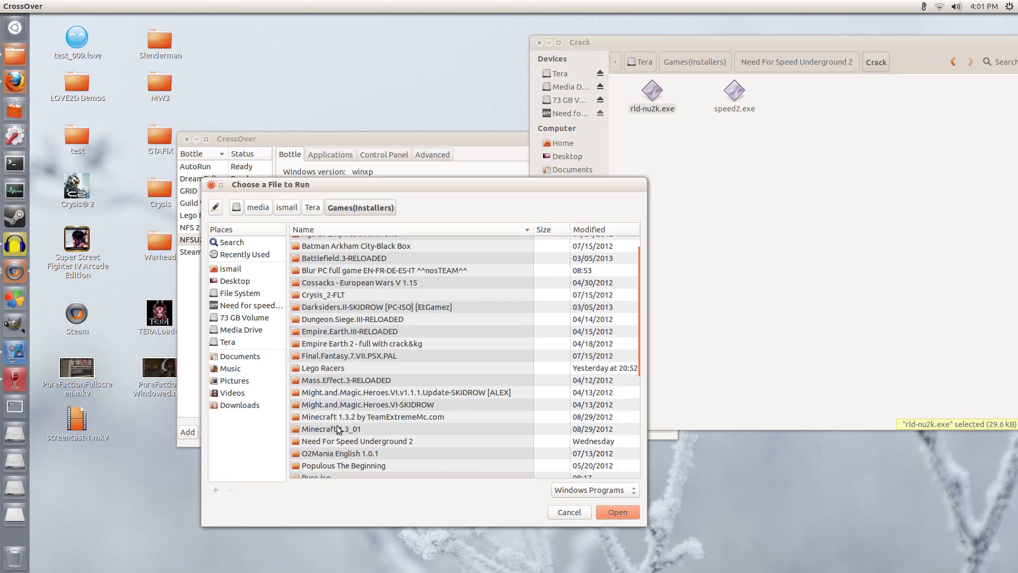
{"action": "double_click", "coordinate": [342, 440]}
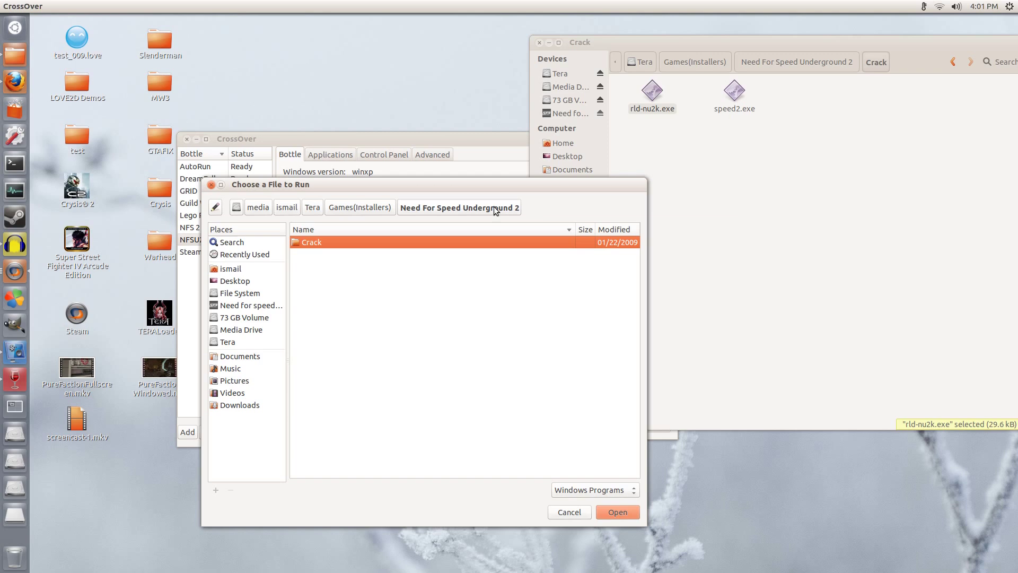
{"action": "double_click", "coordinate": [320, 243]}
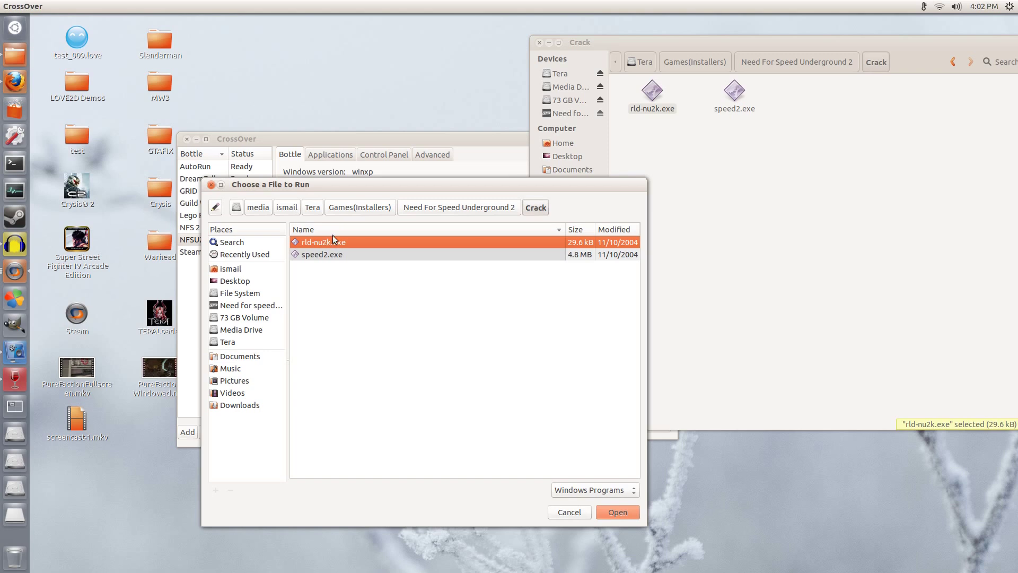
{"action": "left_click", "coordinate": [616, 510]}
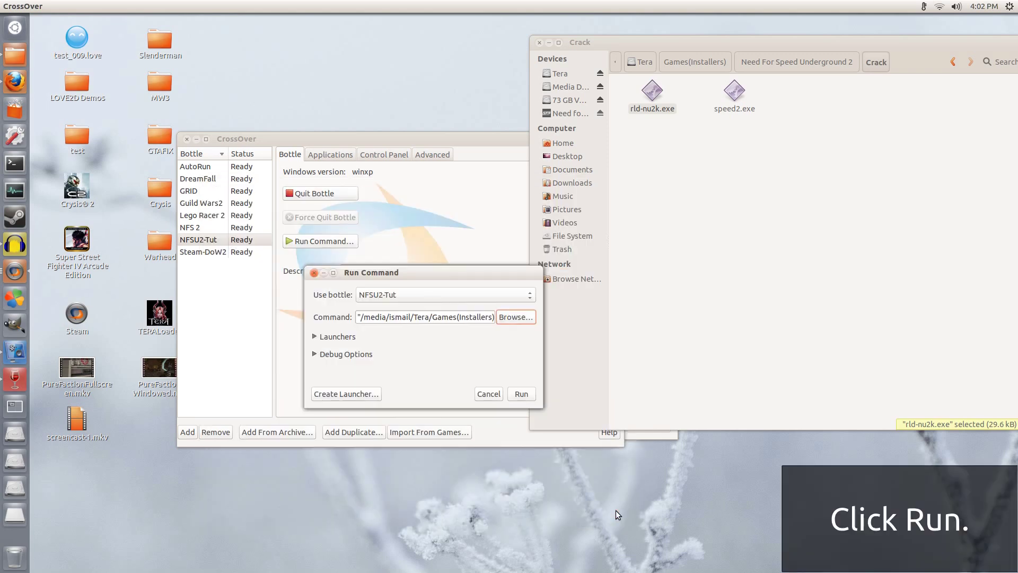
{"action": "left_click", "coordinate": [521, 394]}
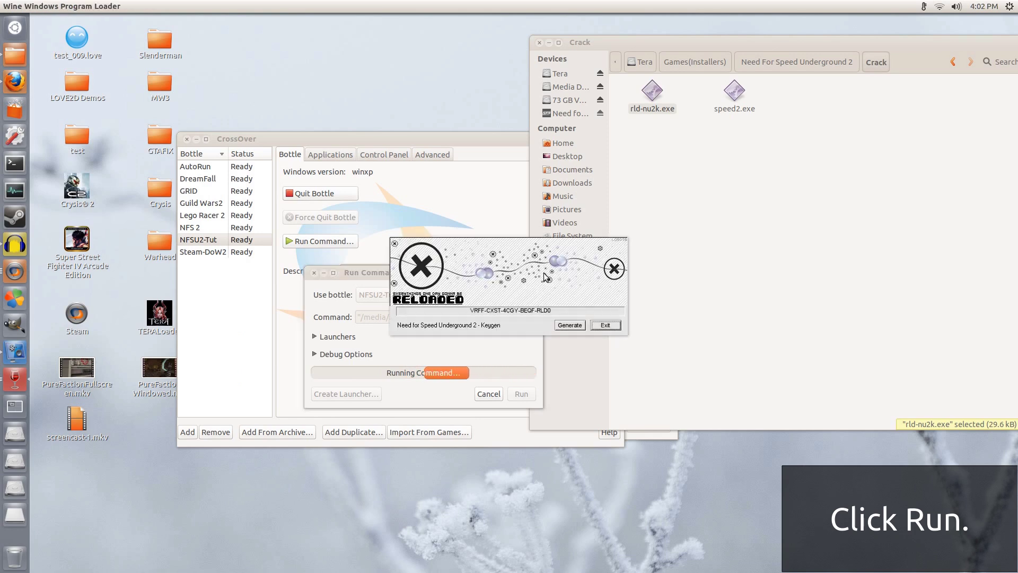
Step: Copy the first group of the keygen's generated key into the first CD-key box
{"action": "left_click_drag", "start_coordinate": [543, 272], "coordinate": [403, 246]}
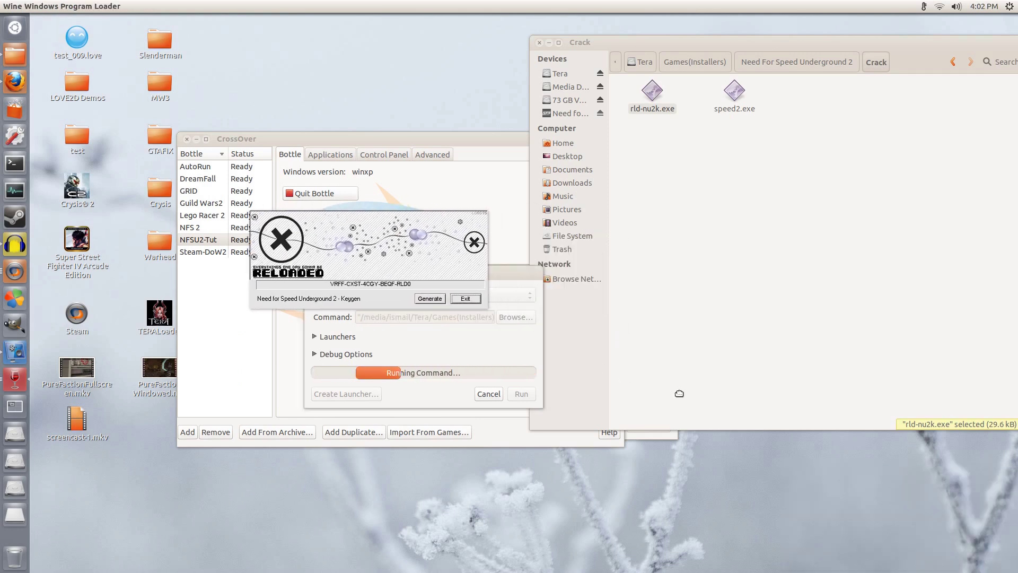
{"action": "left_click_drag", "start_coordinate": [679, 393], "coordinate": [817, 447]}
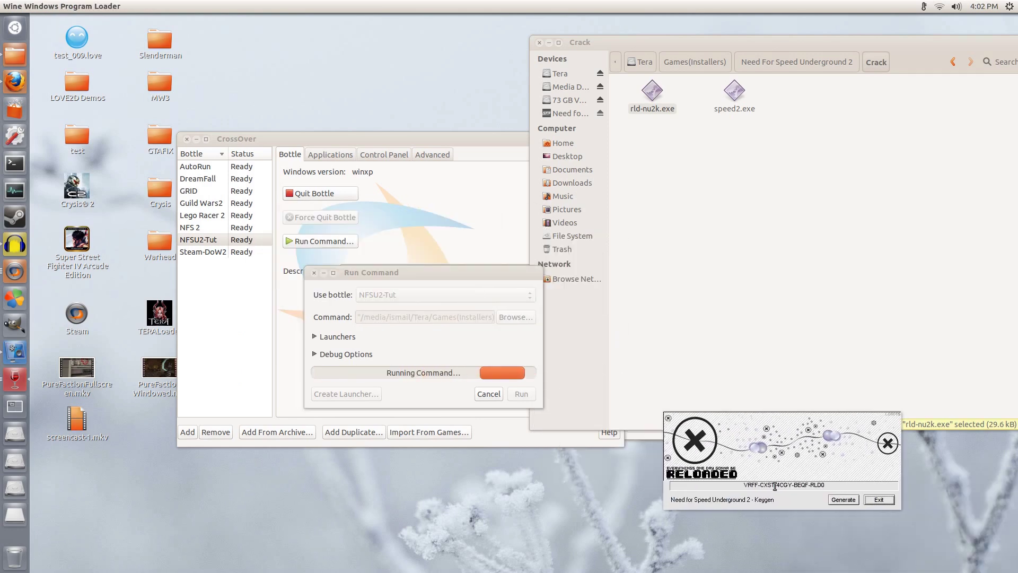
{"action": "double_click", "coordinate": [747, 487]}
{"action": "right_click", "coordinate": [747, 487]}
{"action": "left_click", "coordinate": [766, 514]}
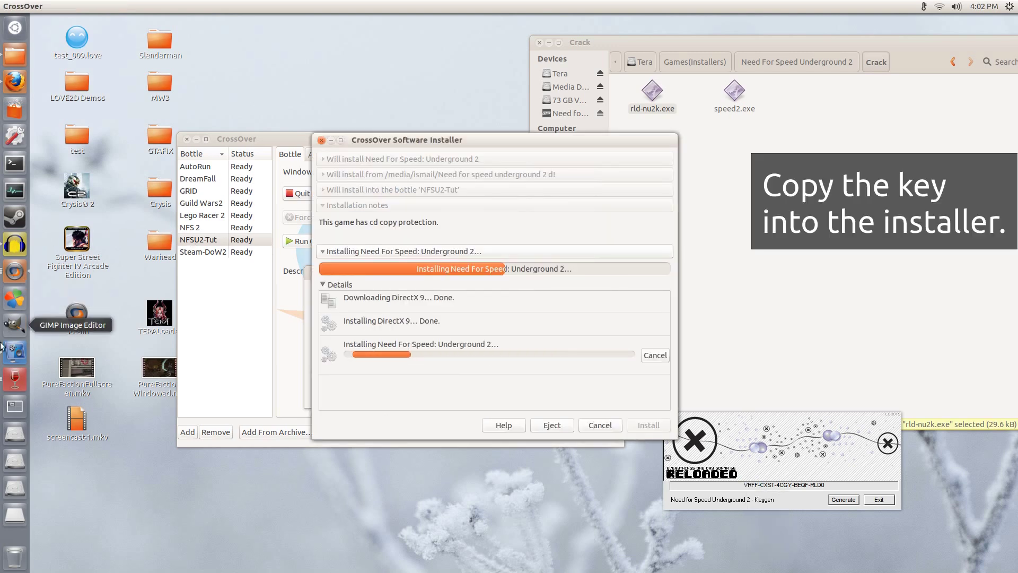
{"action": "left_click", "coordinate": [14, 378]}
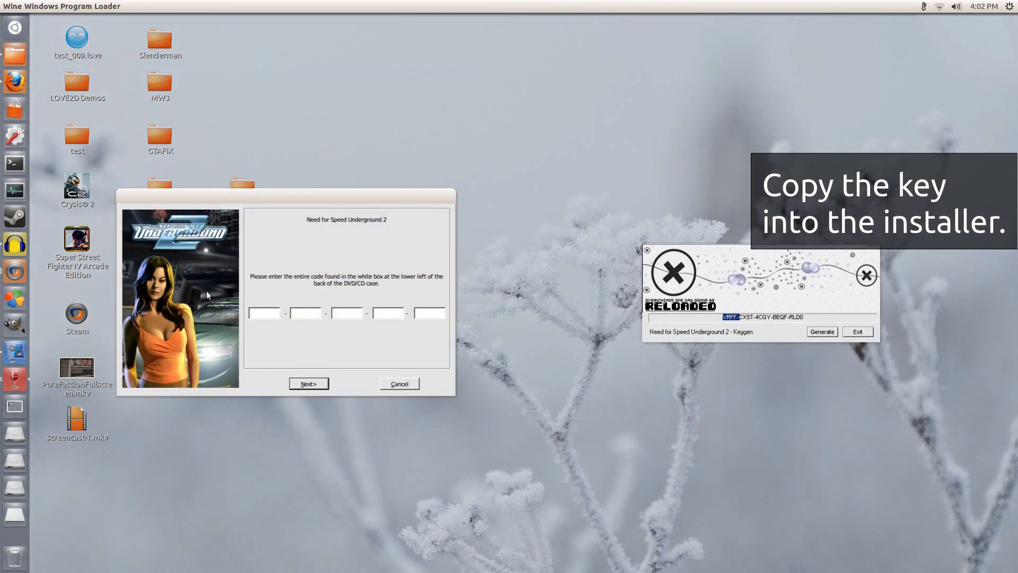
{"action": "left_click", "coordinate": [340, 247]}
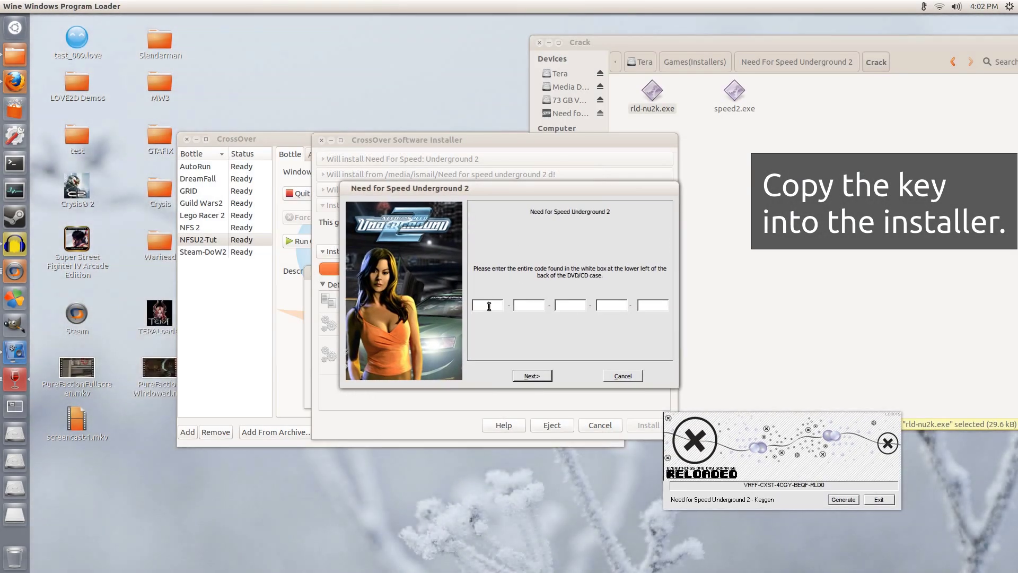
{"action": "right_click", "coordinate": [488, 307]}
{"action": "left_click", "coordinate": [514, 348]}
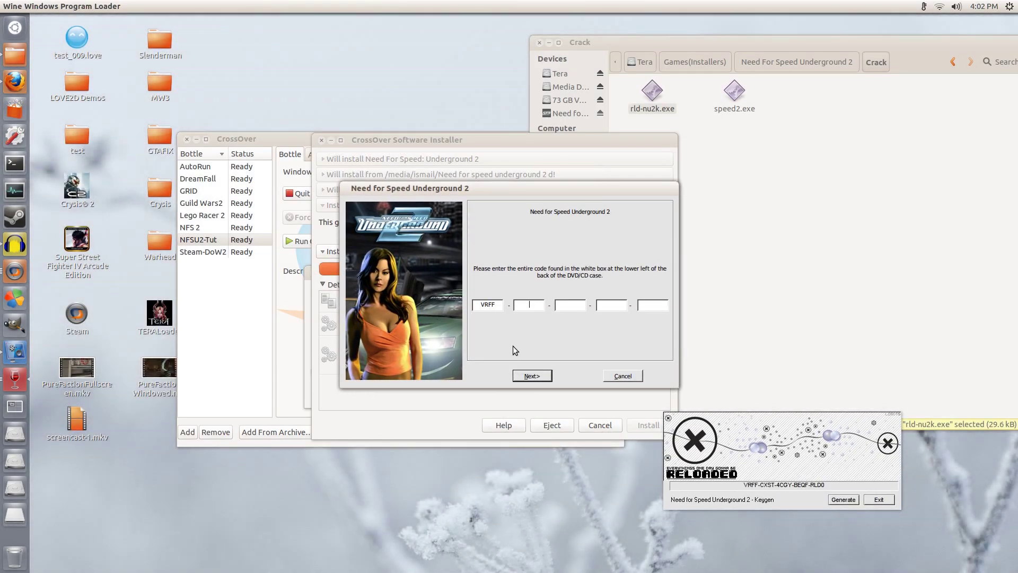
Step: Copy the second and third key groups into CD-key boxes 2 and 3
{"action": "left_click_drag", "start_coordinate": [761, 485], "coordinate": [774, 486]}
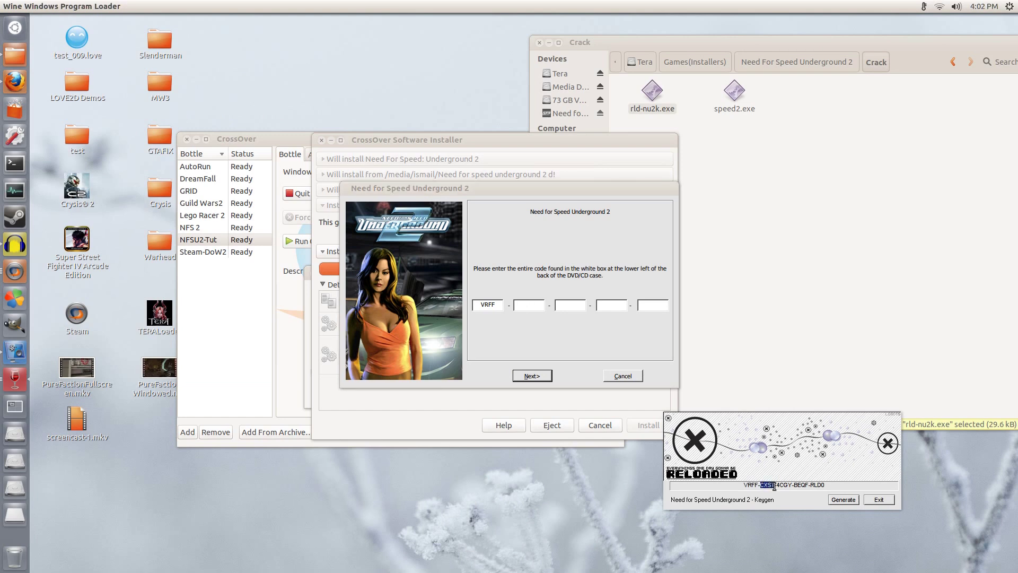
{"action": "right_click", "coordinate": [766, 491]}
{"action": "left_click", "coordinate": [785, 516]}
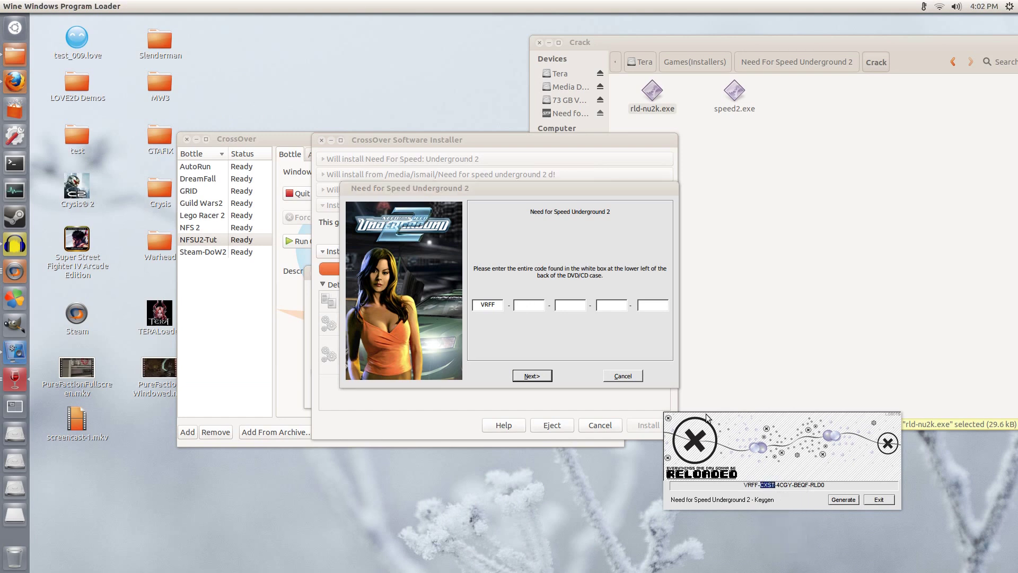
{"action": "right_click", "coordinate": [543, 308]}
{"action": "left_click", "coordinate": [568, 348]}
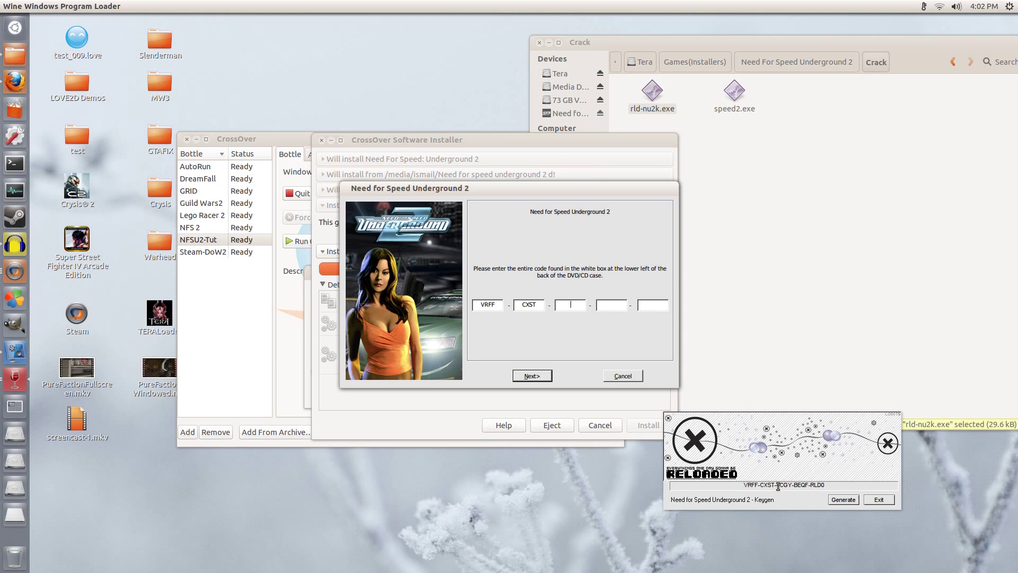
{"action": "left_click_drag", "start_coordinate": [777, 485], "coordinate": [793, 487]}
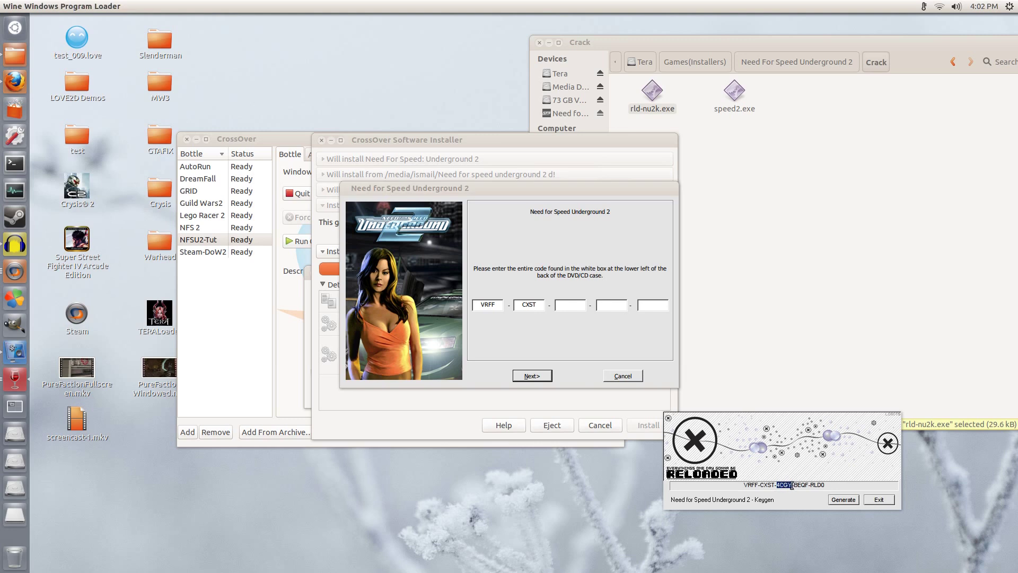
{"action": "right_click", "coordinate": [784, 484]}
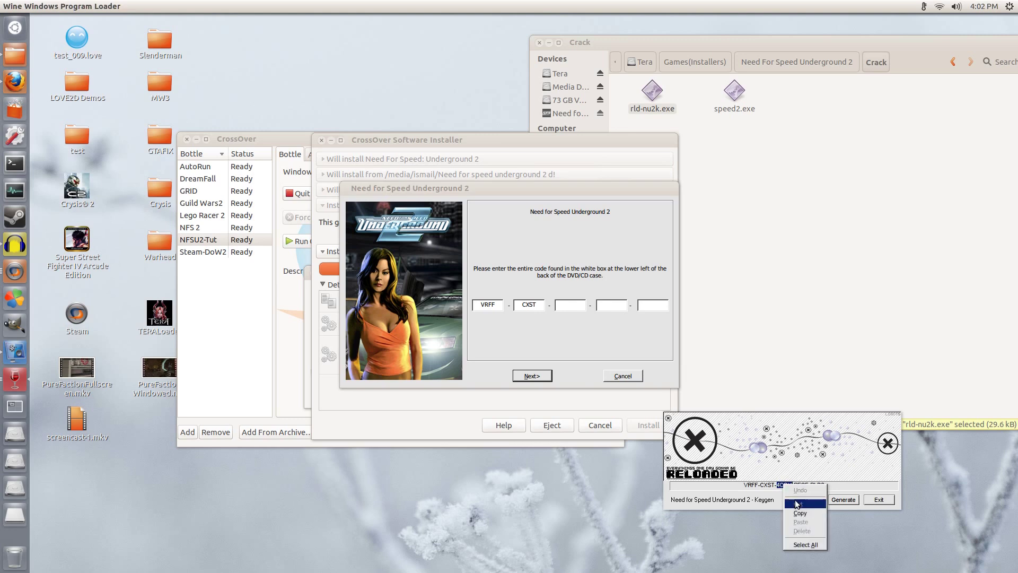
{"action": "left_click", "coordinate": [798, 513]}
{"action": "right_click", "coordinate": [568, 307]}
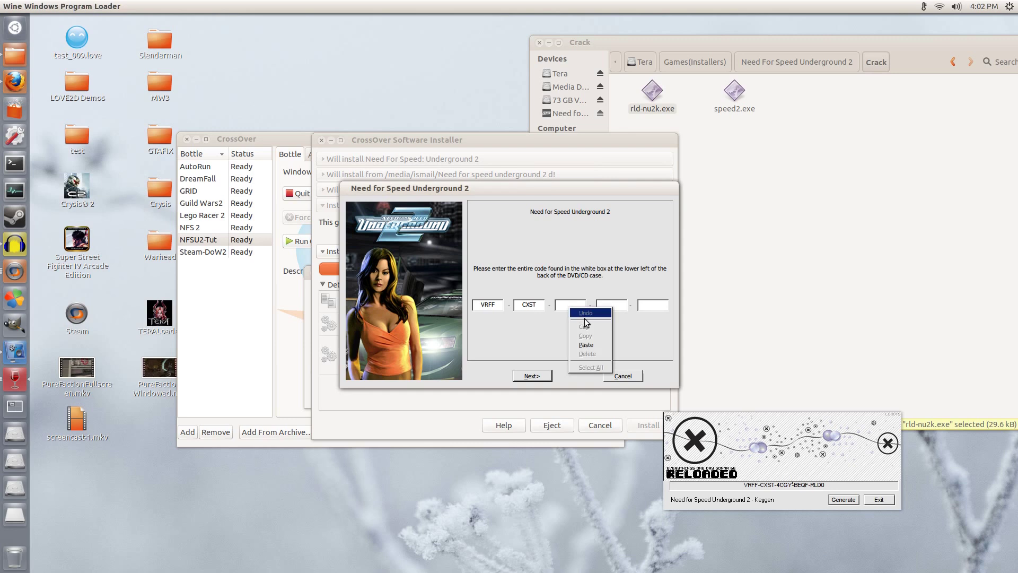
{"action": "left_click", "coordinate": [586, 345]}
Step: Copy the fourth and fifth key groups into CD-key boxes 4 and 5
{"action": "left_click_drag", "start_coordinate": [796, 485], "coordinate": [806, 485]}
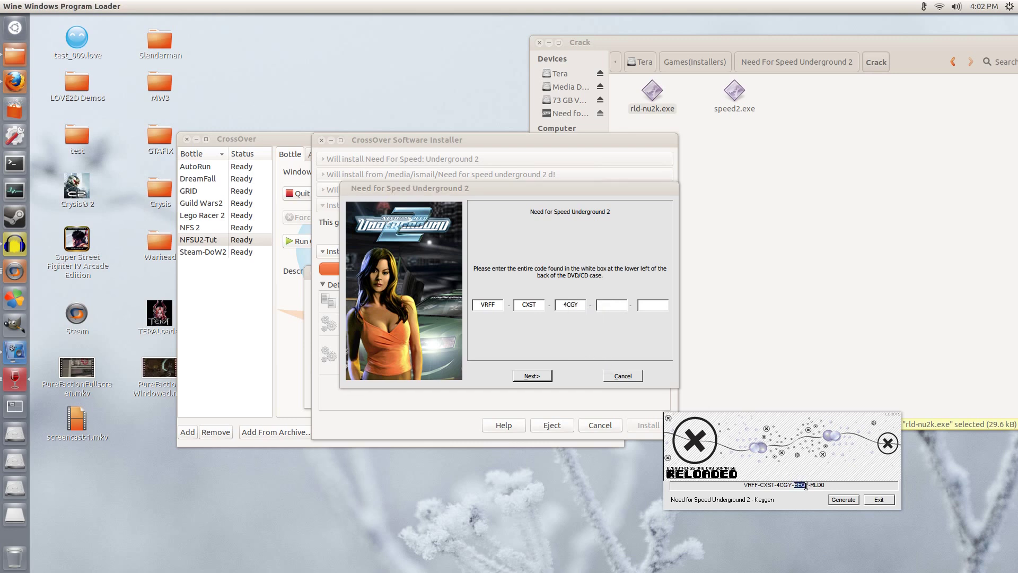
{"action": "right_click", "coordinate": [802, 484]}
{"action": "left_click", "coordinate": [816, 513]}
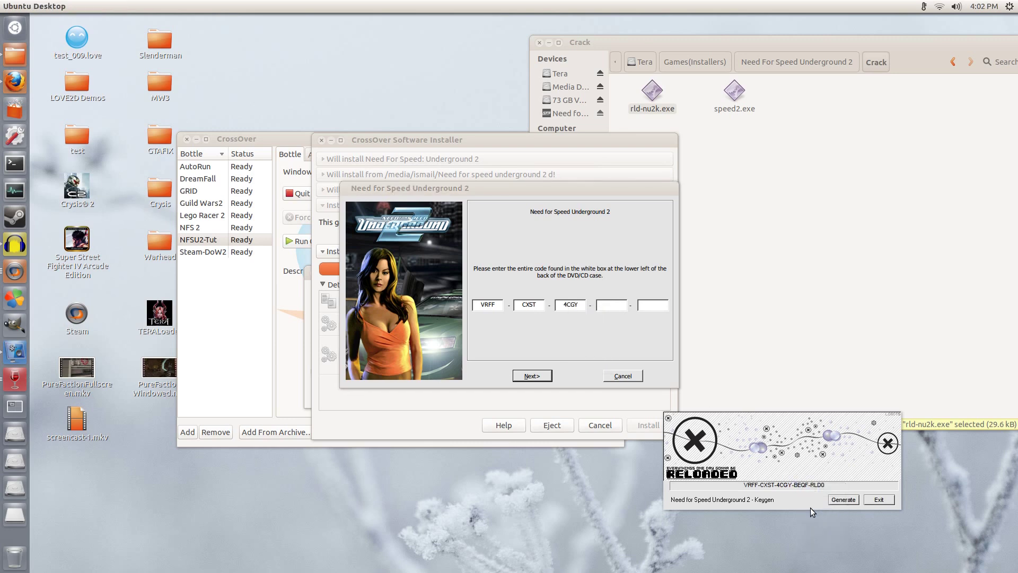
{"action": "left_click", "coordinate": [617, 306]}
{"action": "right_click", "coordinate": [616, 306]}
{"action": "left_click", "coordinate": [637, 343]}
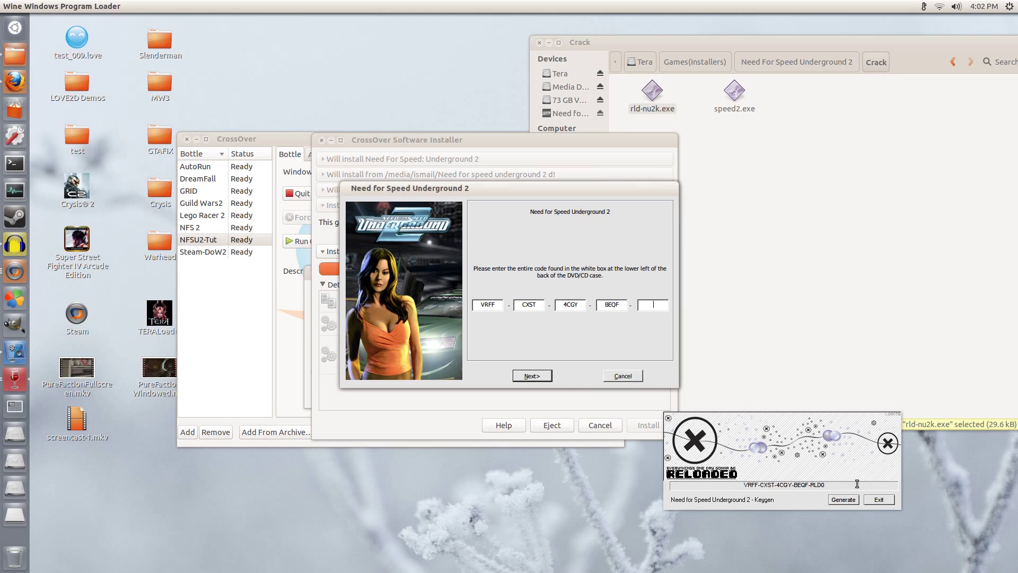
{"action": "left_click_drag", "start_coordinate": [811, 485], "coordinate": [824, 485]}
{"action": "right_click", "coordinate": [818, 484]}
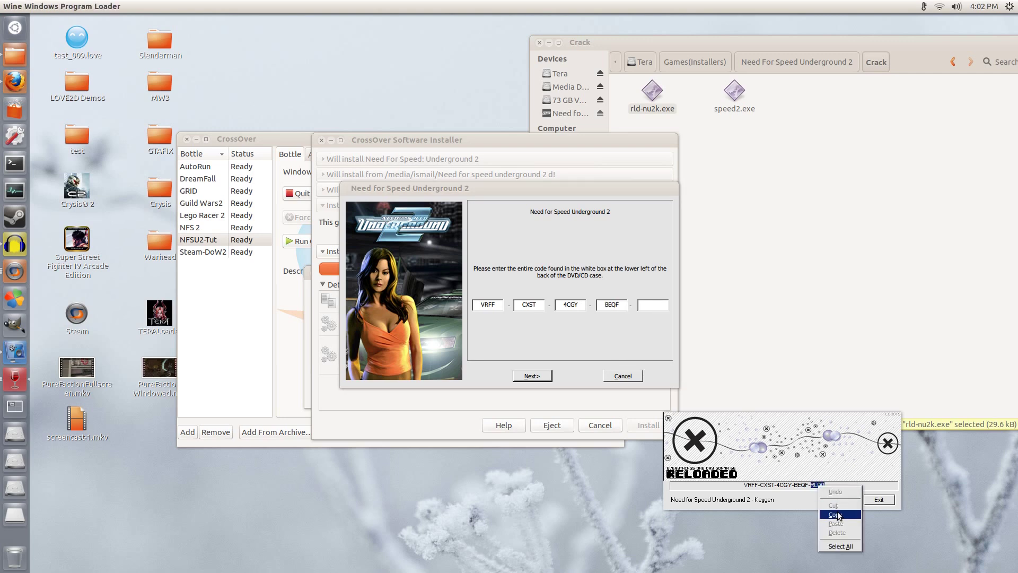
{"action": "left_click", "coordinate": [839, 515]}
{"action": "left_click", "coordinate": [655, 309]}
{"action": "right_click", "coordinate": [655, 309]}
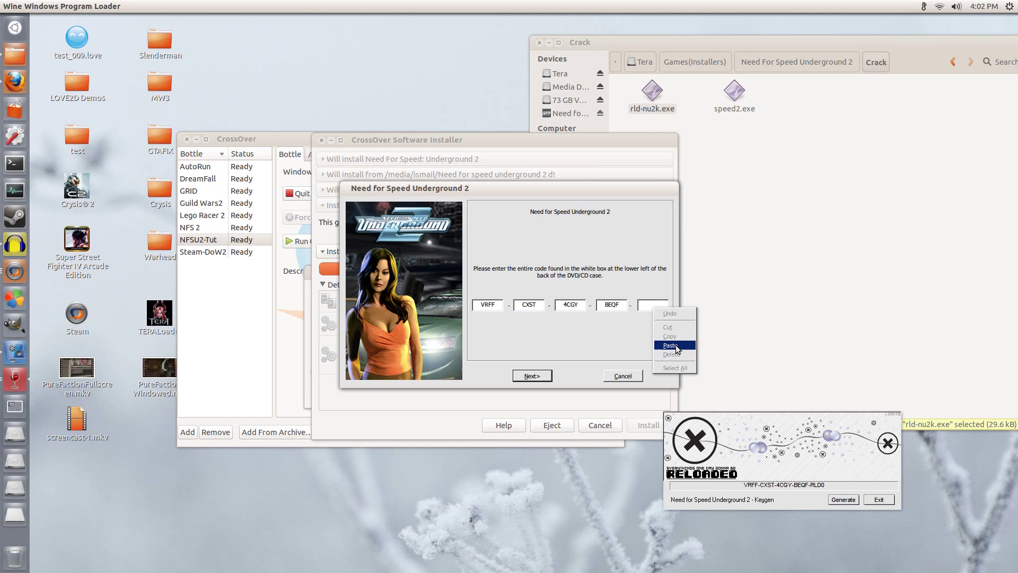
{"action": "left_click", "coordinate": [674, 347]}
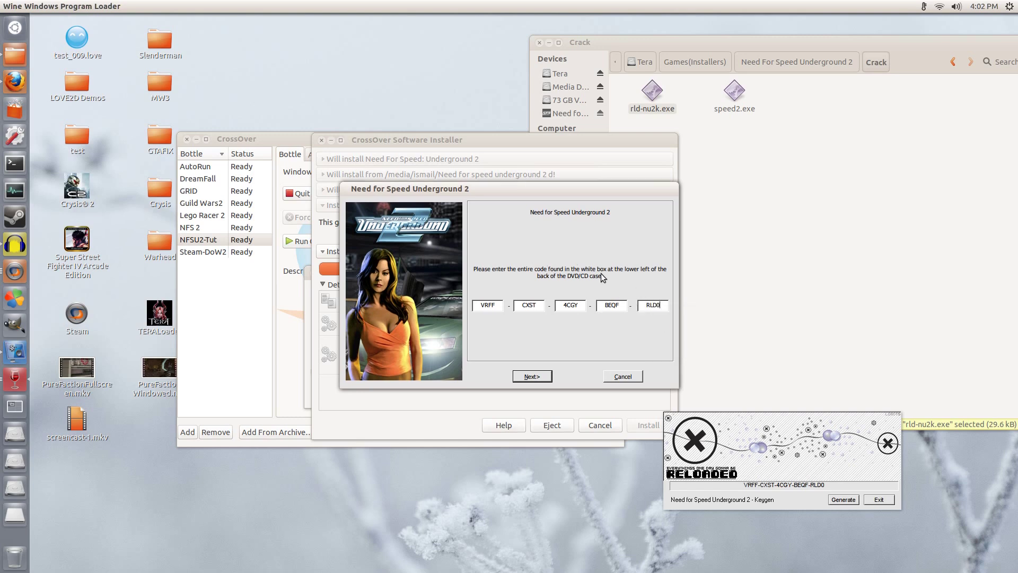
Step: Accept the CD key, exit the keygen, and minimize the Crack file and CrossOver windows
{"action": "left_click", "coordinate": [538, 377]}
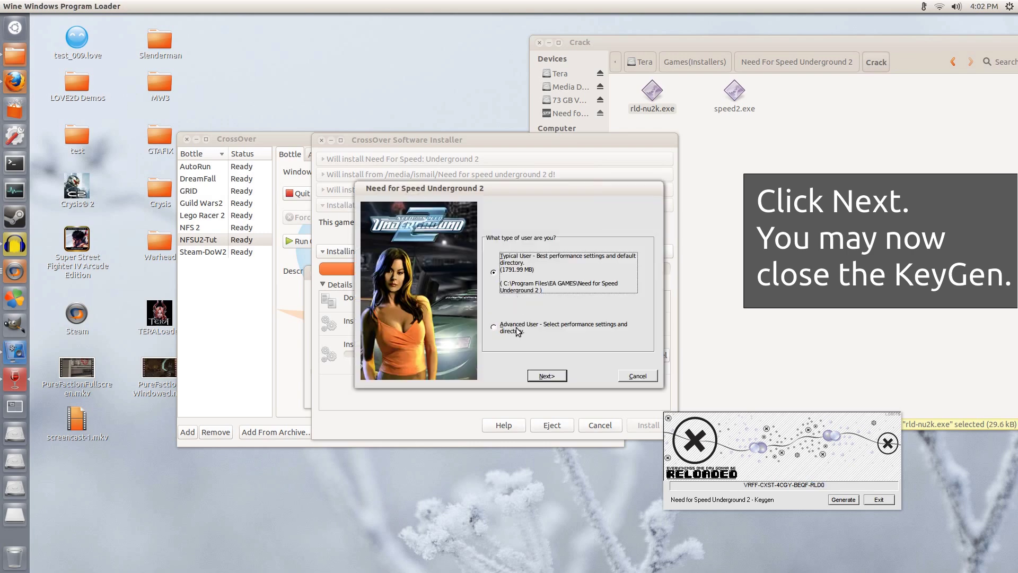
{"action": "left_click", "coordinate": [888, 501]}
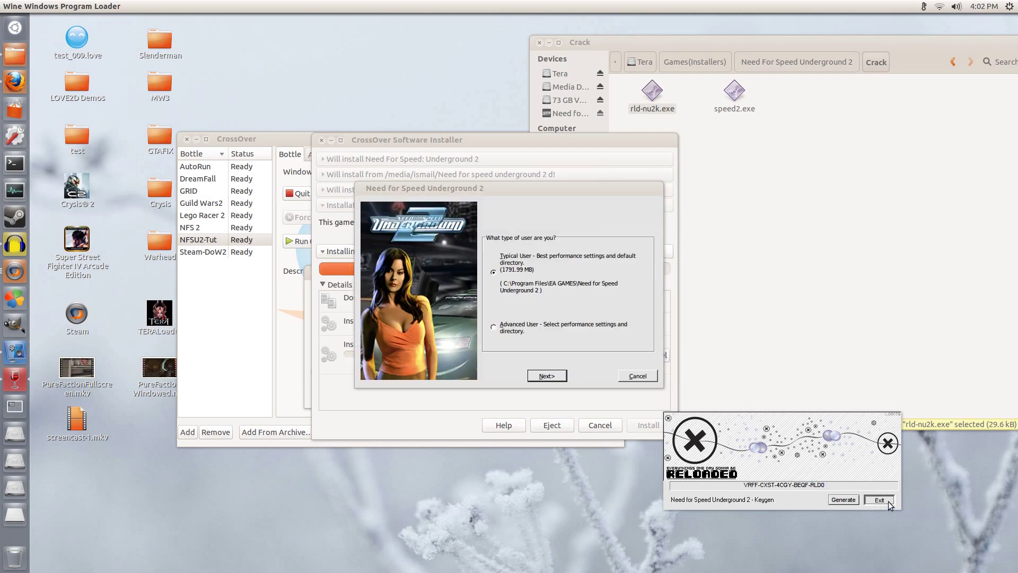
{"action": "left_click", "coordinate": [889, 501]}
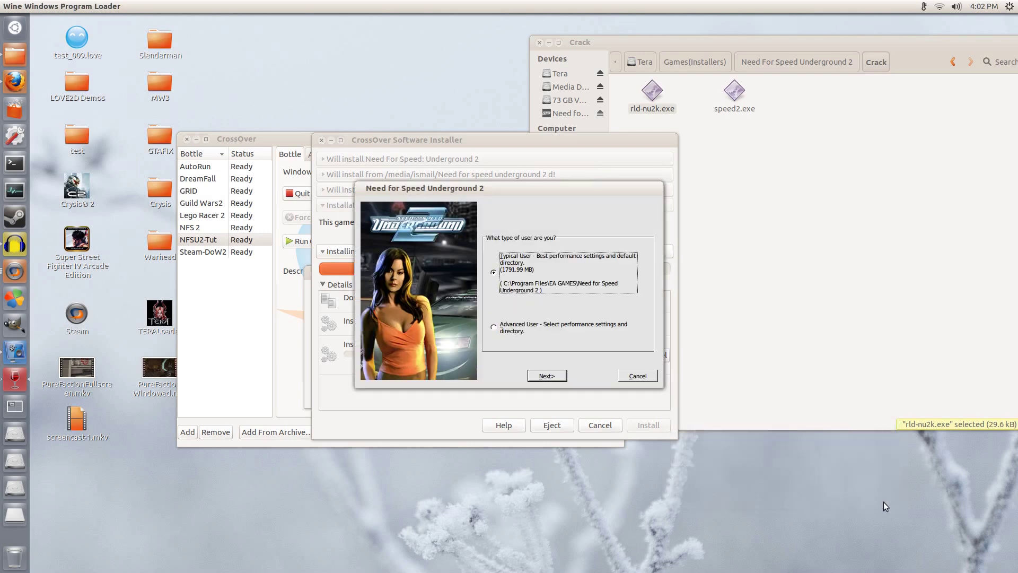
{"action": "left_click", "coordinate": [552, 42]}
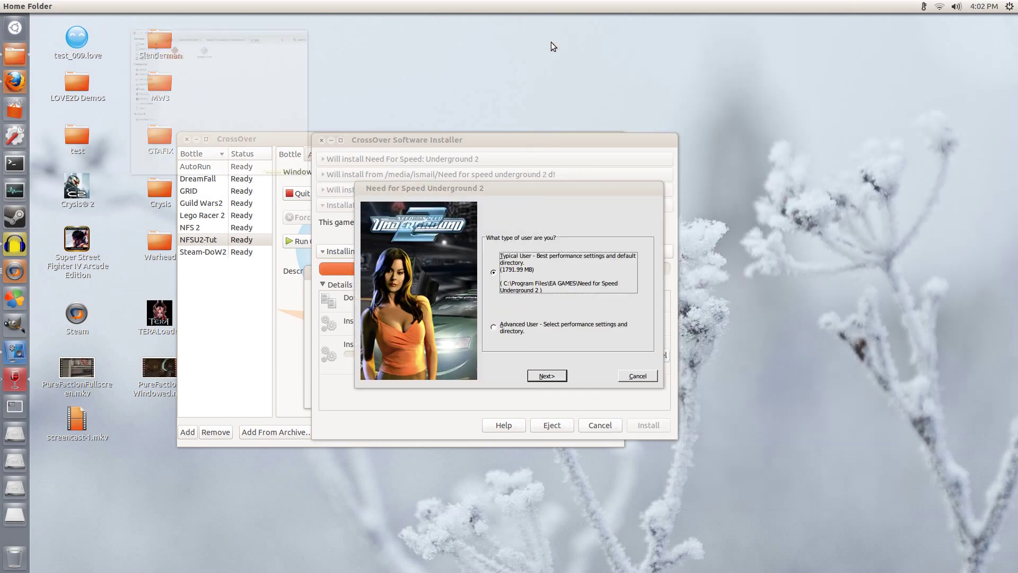
{"action": "left_click", "coordinate": [194, 139]}
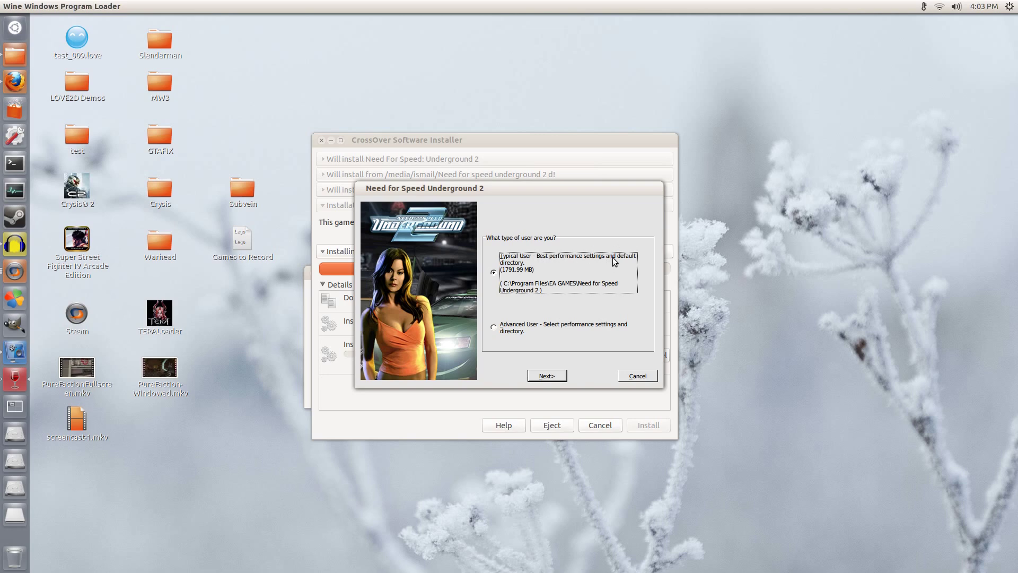
Step: Choose Advanced User setup and continue past the Full install options
{"action": "left_click", "coordinate": [507, 328]}
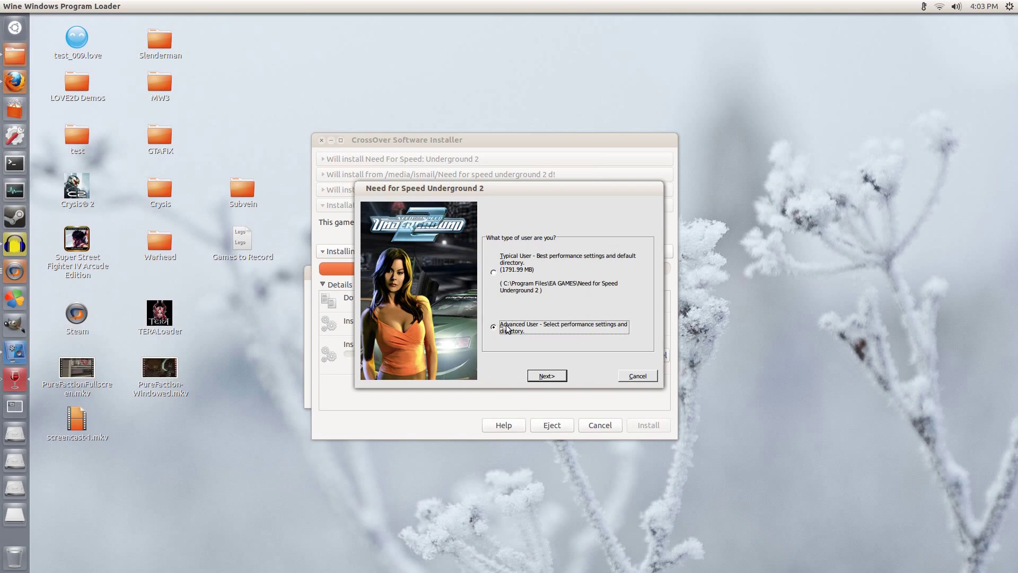
{"action": "left_click", "coordinate": [547, 376]}
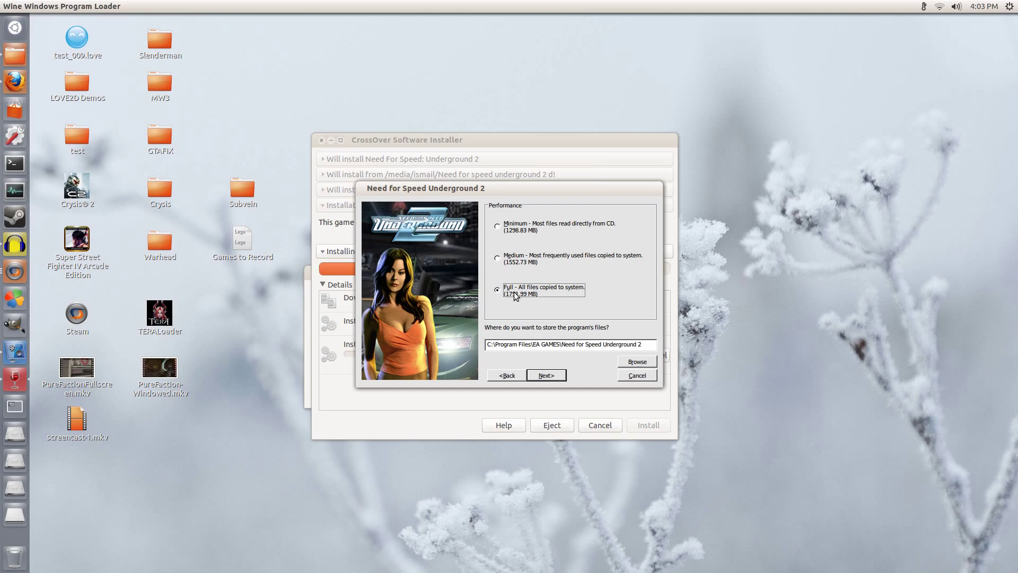
{"action": "left_click", "coordinate": [545, 375]}
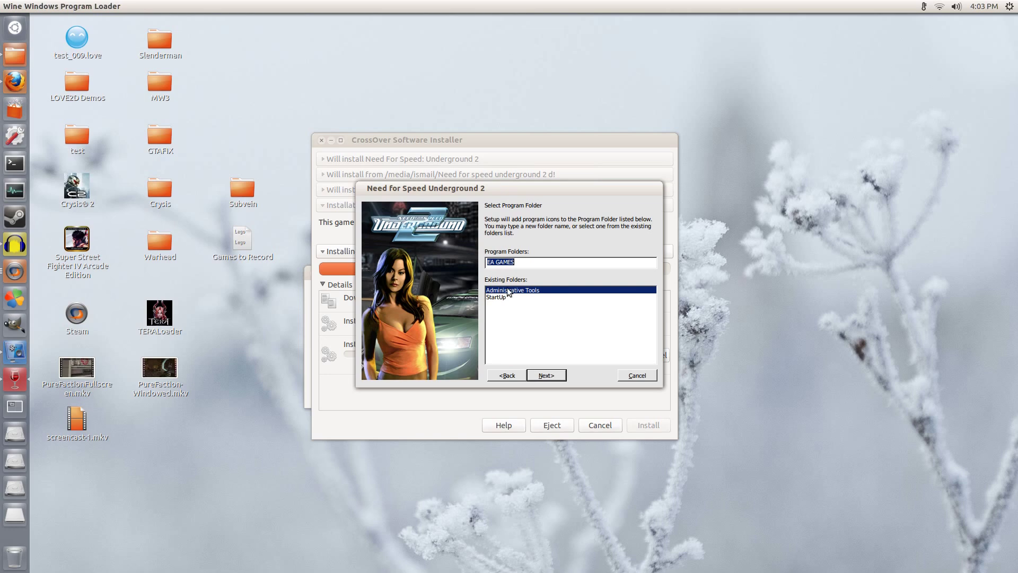
Step: Install into EA GAMES with registration skipped, then move the disk 2 prompt aside
{"action": "left_click", "coordinate": [559, 375]}
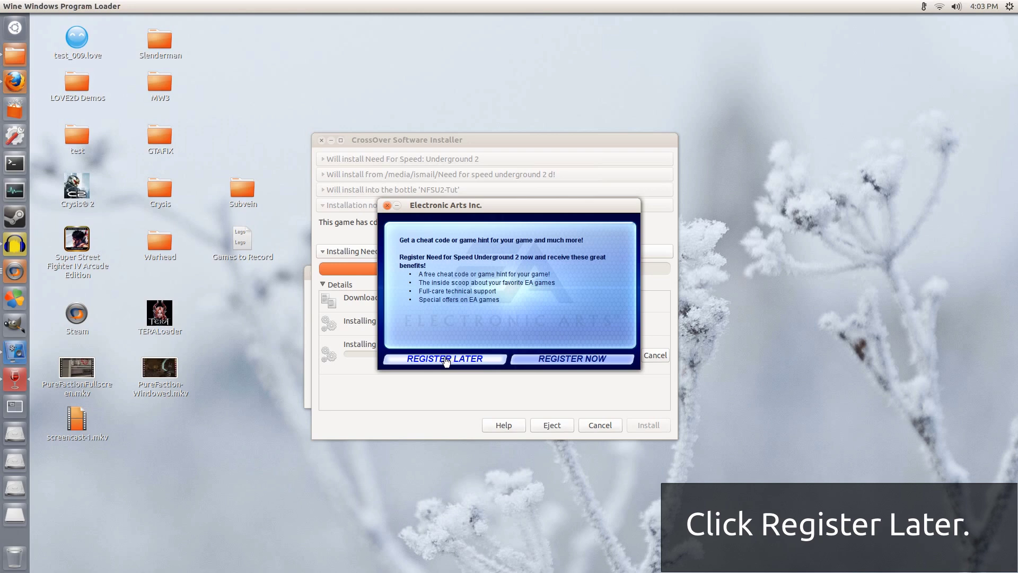
{"action": "left_click", "coordinate": [444, 357]}
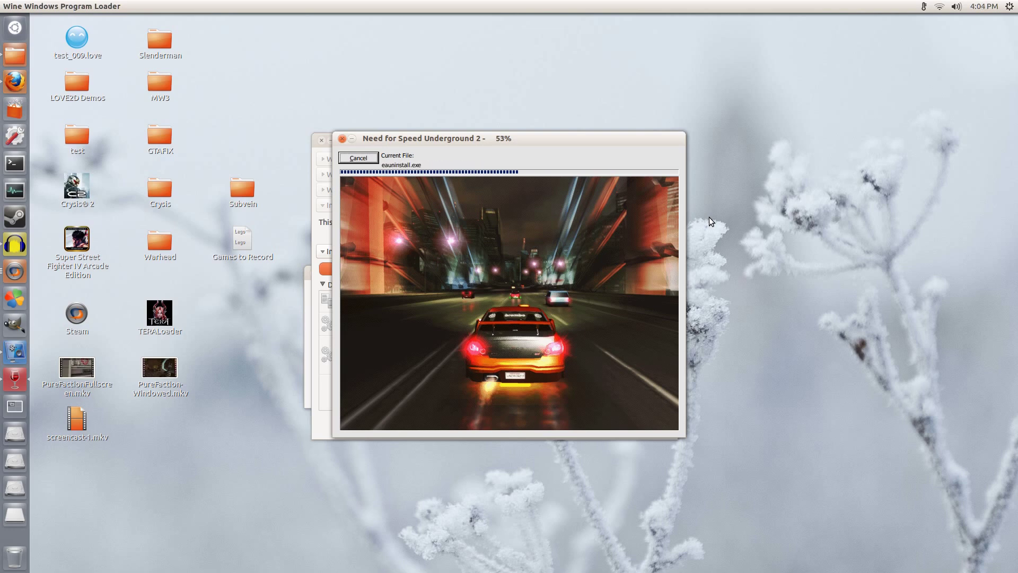
{"action": "key", "text": "Return"}
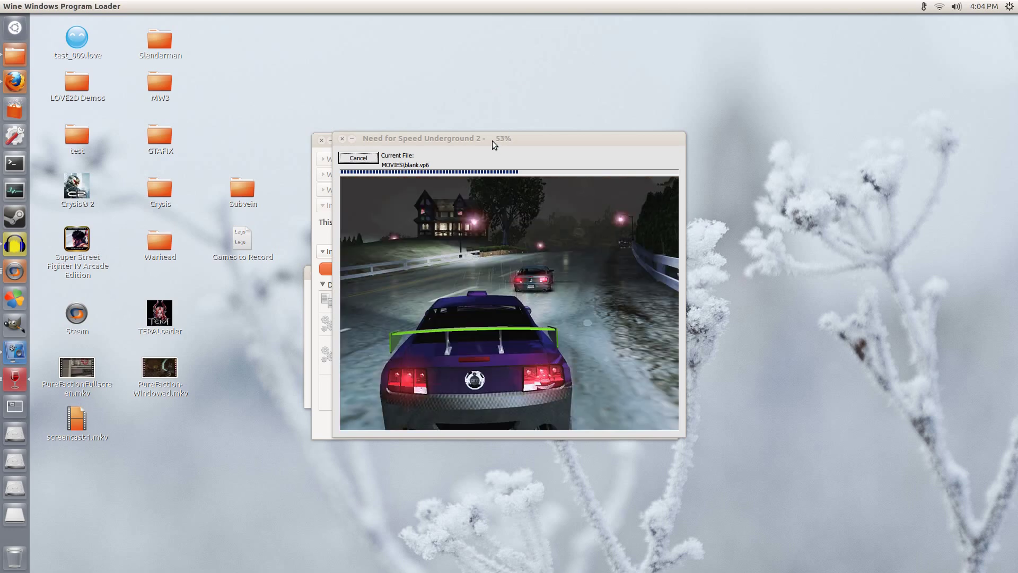
{"action": "left_click_drag", "start_coordinate": [492, 142], "coordinate": [768, 143]}
{"action": "left_click_drag", "start_coordinate": [521, 271], "coordinate": [515, 281]}
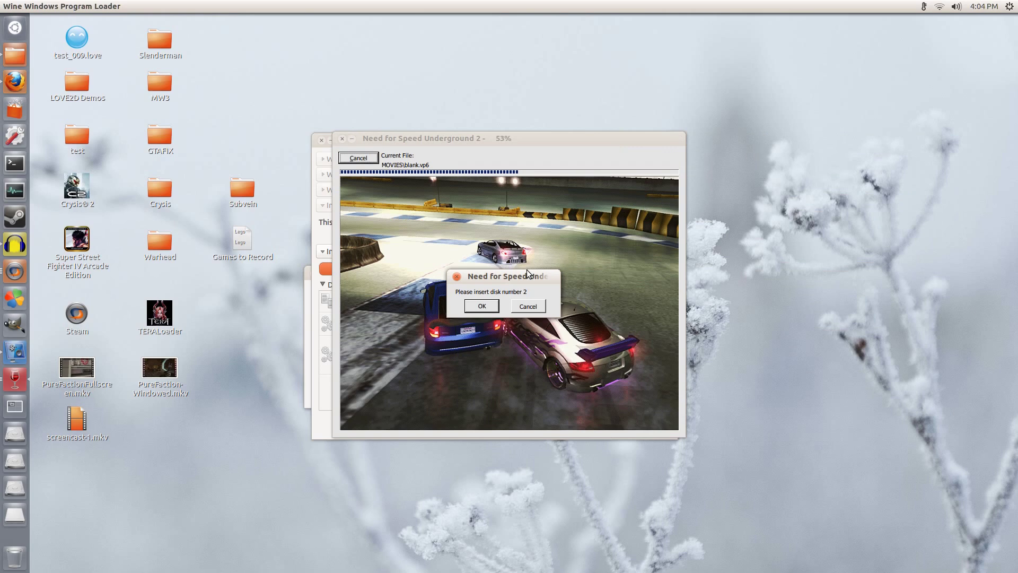
Step: Open the Home folder in Files and clear the folder selection
{"action": "left_click_drag", "start_coordinate": [517, 277], "coordinate": [294, 329]}
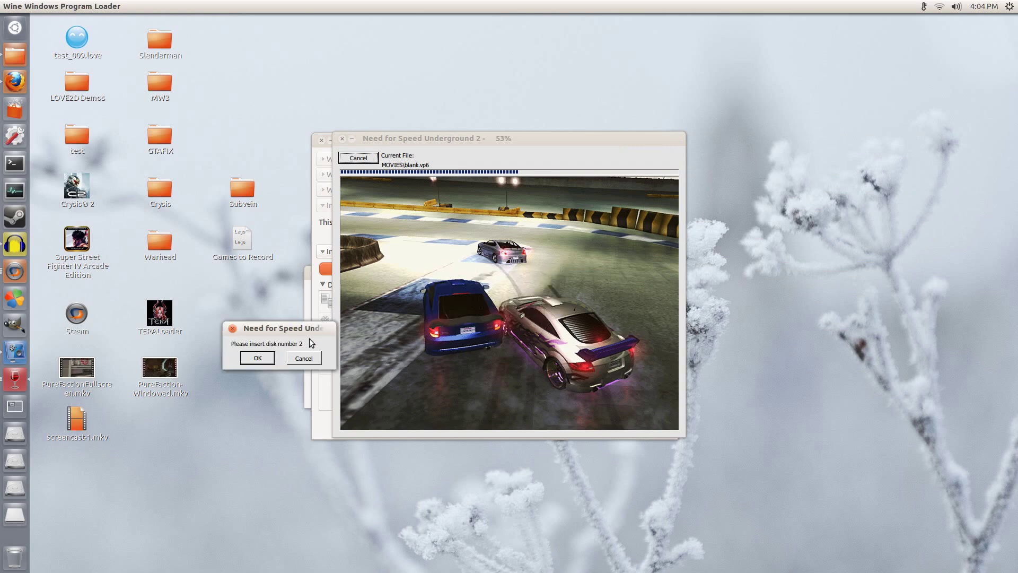
{"action": "left_click", "coordinate": [15, 54]}
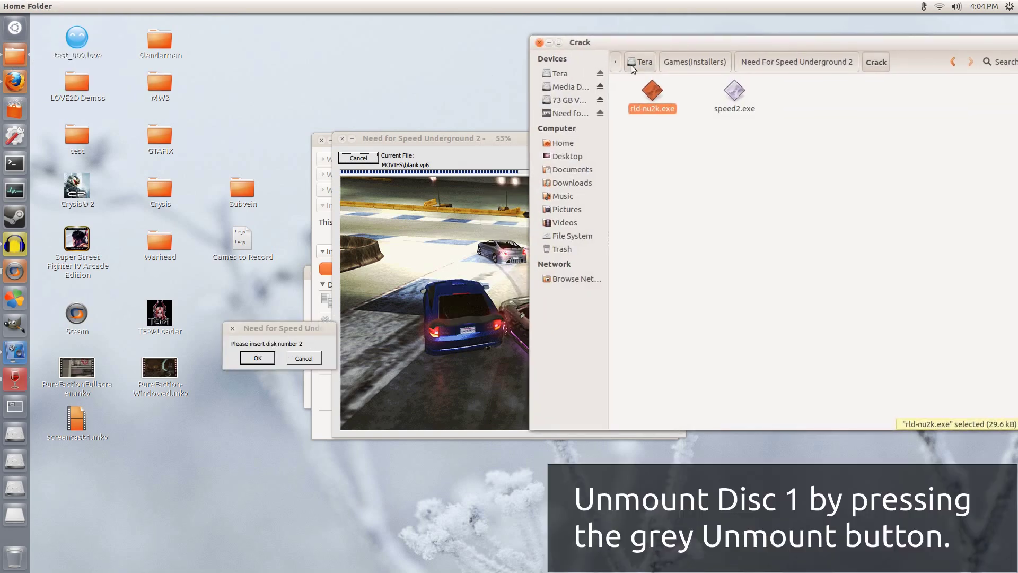
{"action": "left_click_drag", "start_coordinate": [556, 47], "coordinate": [414, 66]}
{"action": "left_click", "coordinate": [654, 82]}
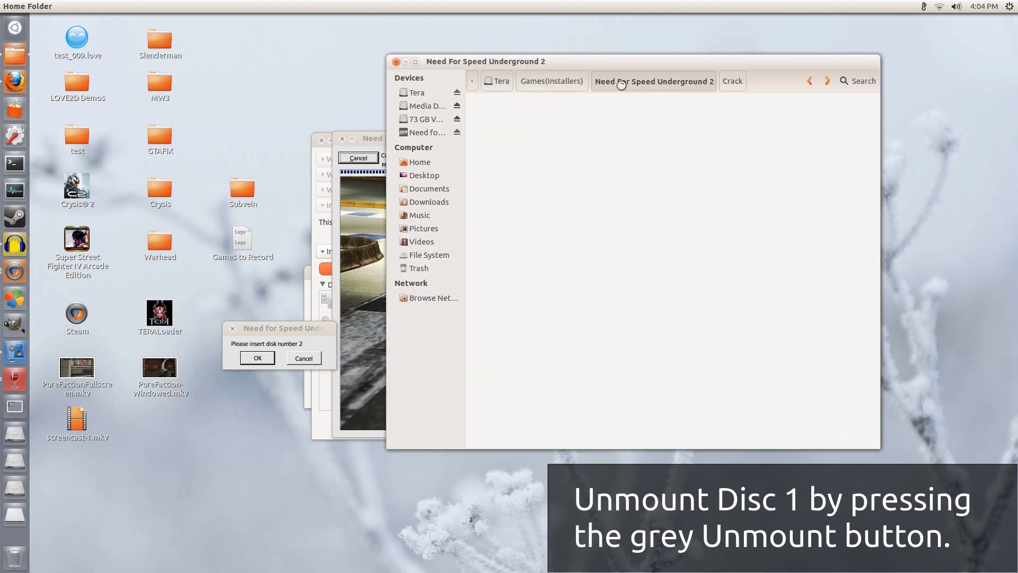
{"action": "left_click", "coordinate": [632, 152]}
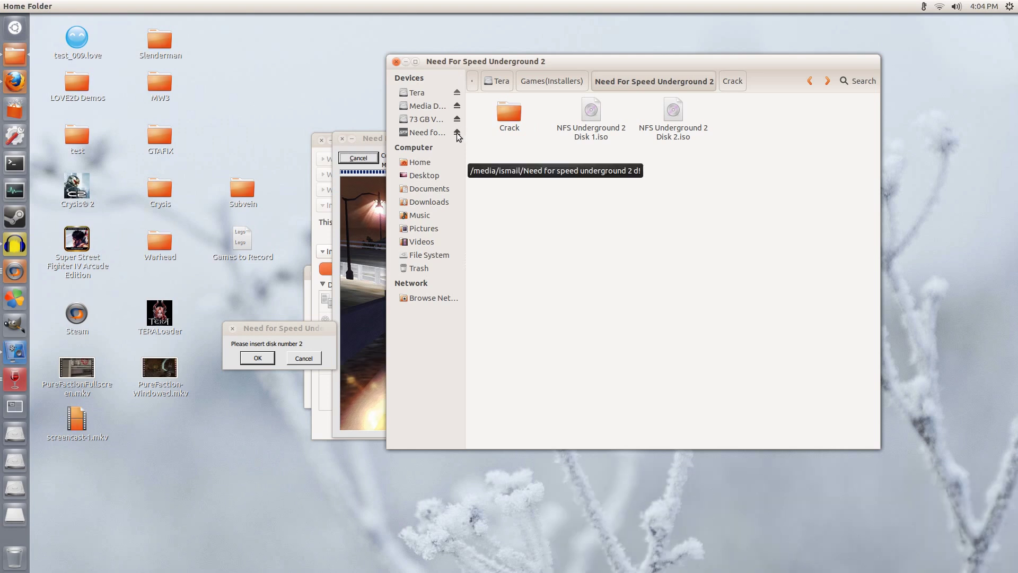
Step: Force-unmount the busy NFS disc 1 image with Unmount Anyway, then eject it
{"action": "left_click", "coordinate": [457, 134]}
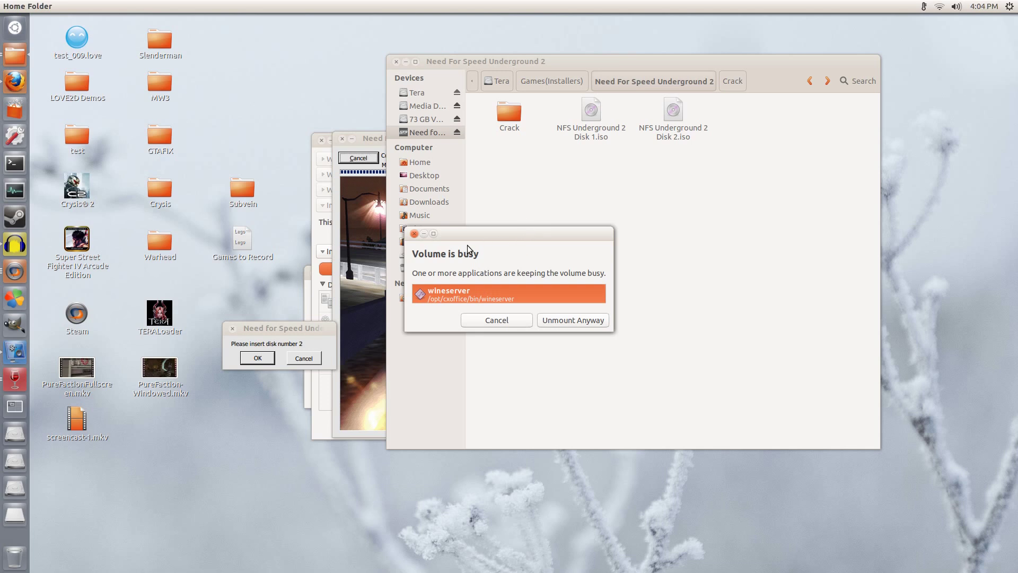
{"action": "left_click", "coordinate": [571, 320]}
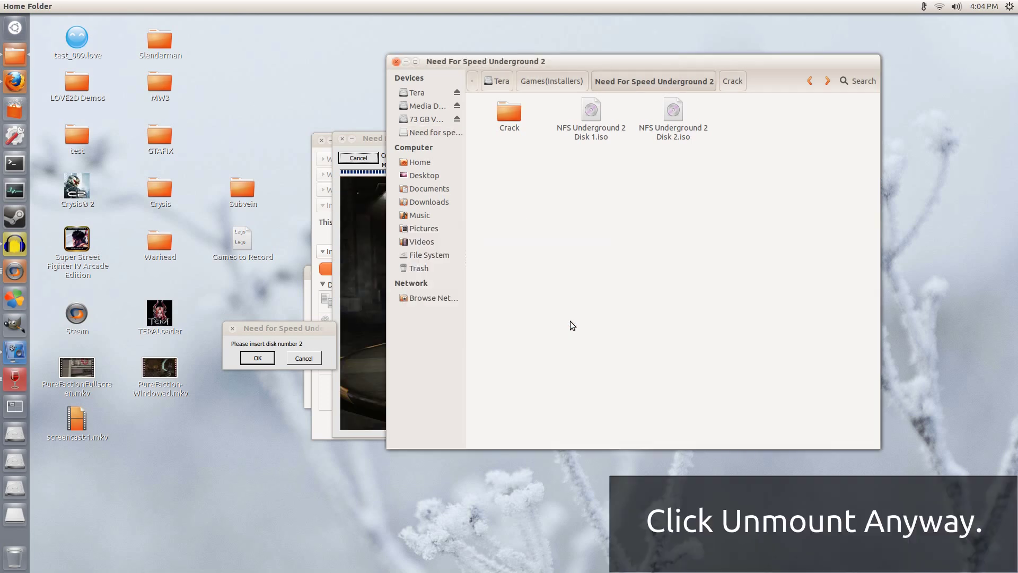
{"action": "left_click", "coordinate": [428, 133]}
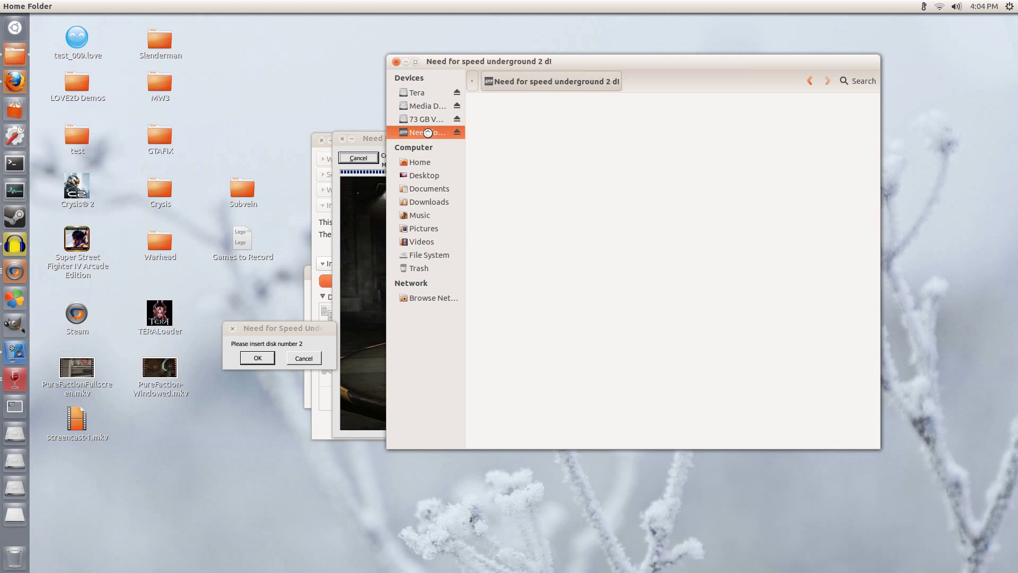
{"action": "left_click", "coordinate": [460, 135]}
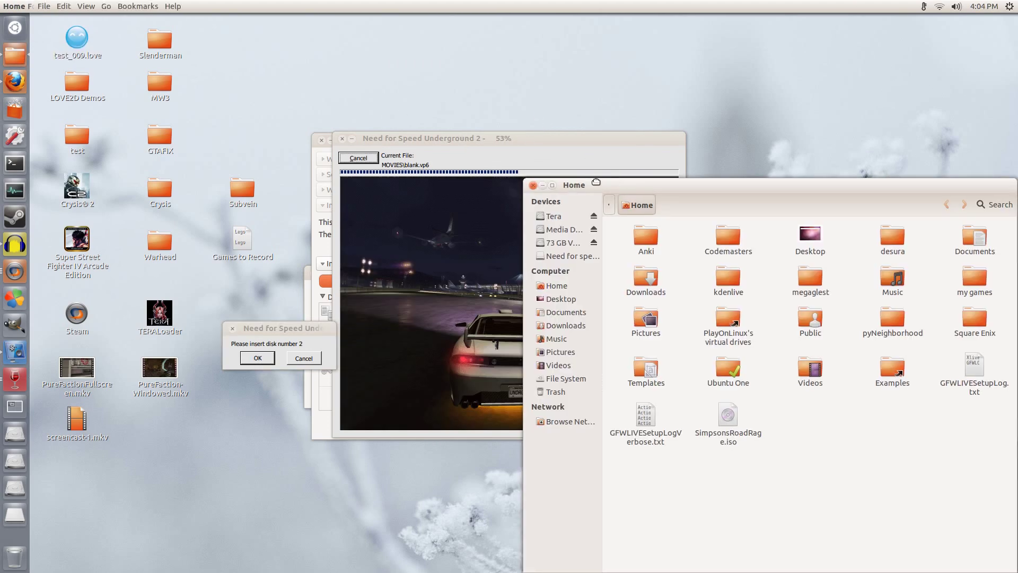
Step: Browse the Tera drive to Games(Installers) > Need For Speed Underground 2
{"action": "left_click_drag", "start_coordinate": [596, 182], "coordinate": [333, 127]}
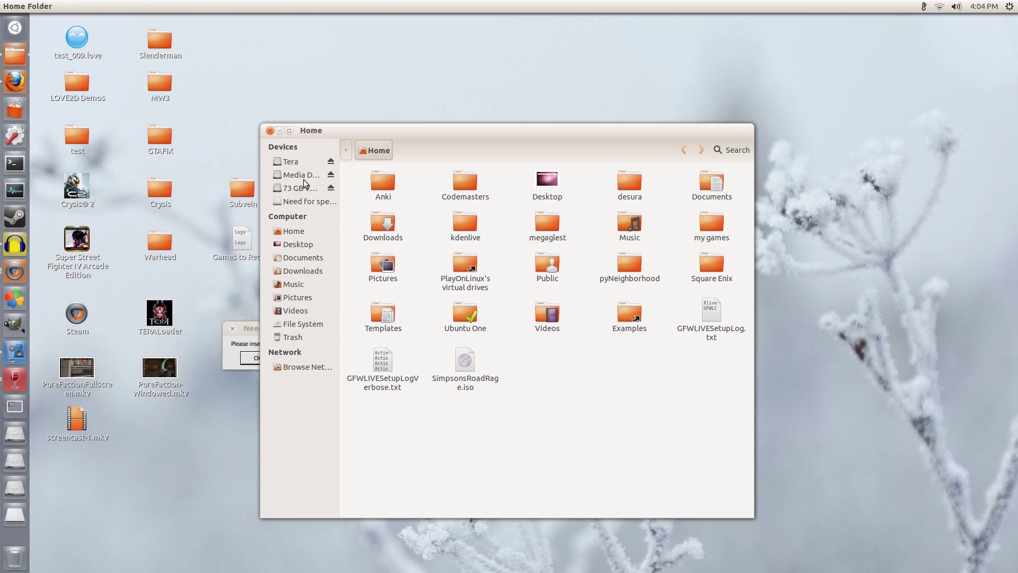
{"action": "left_click", "coordinate": [298, 163]}
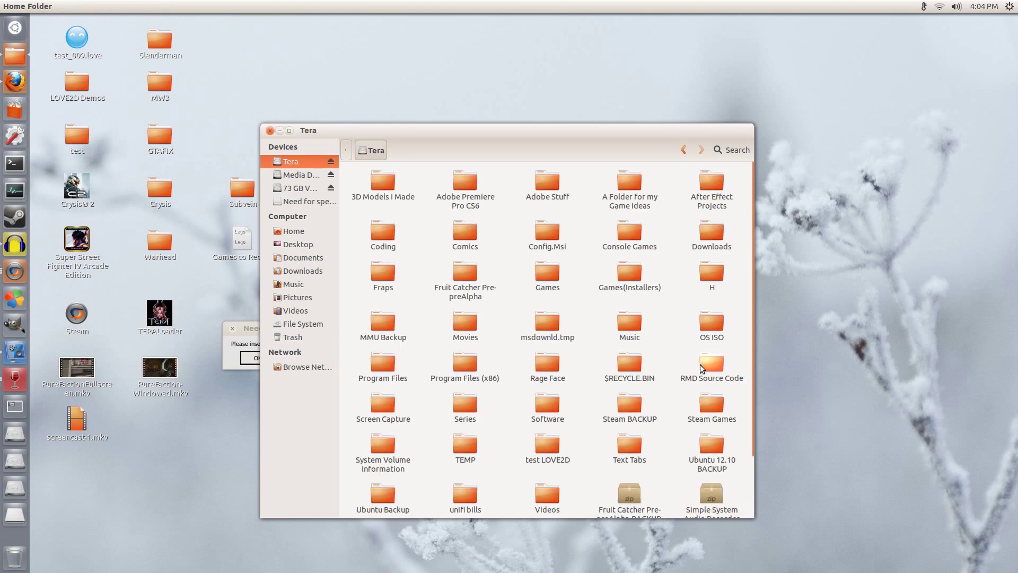
{"action": "double_click", "coordinate": [629, 271]}
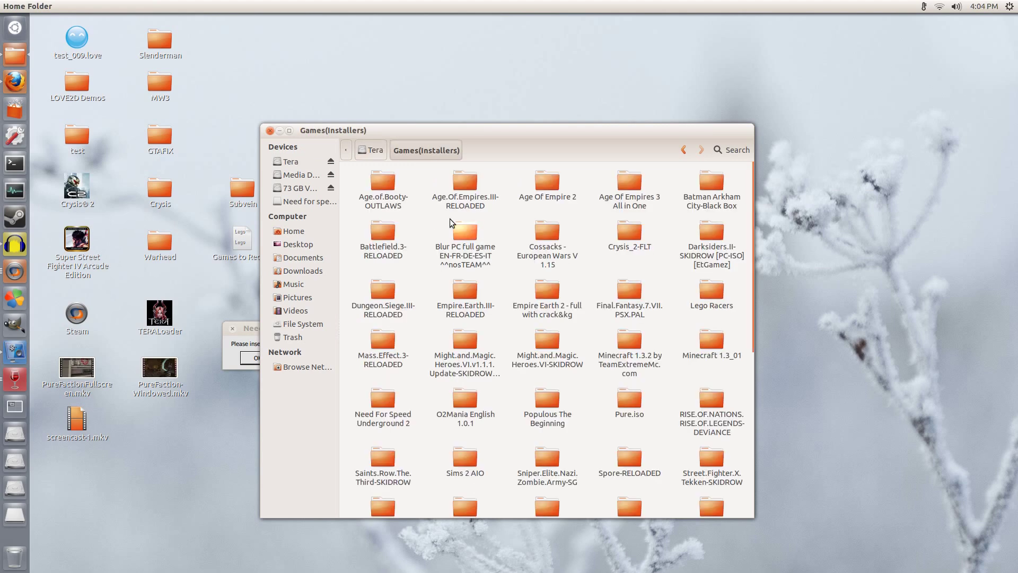
{"action": "scroll", "coordinate": [523, 350], "scroll_direction": "down", "scroll_amount": 3}
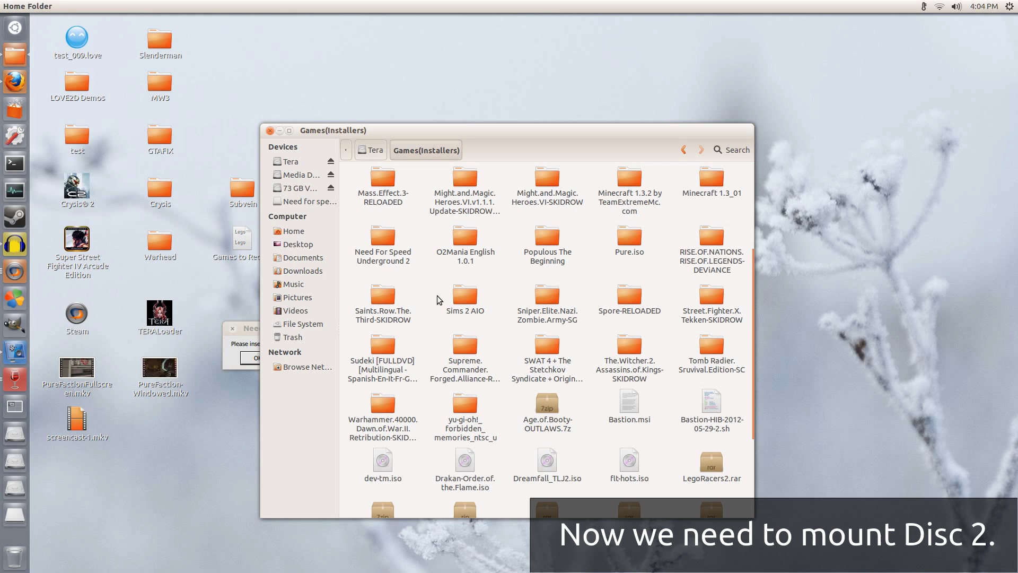
{"action": "double_click", "coordinate": [403, 254]}
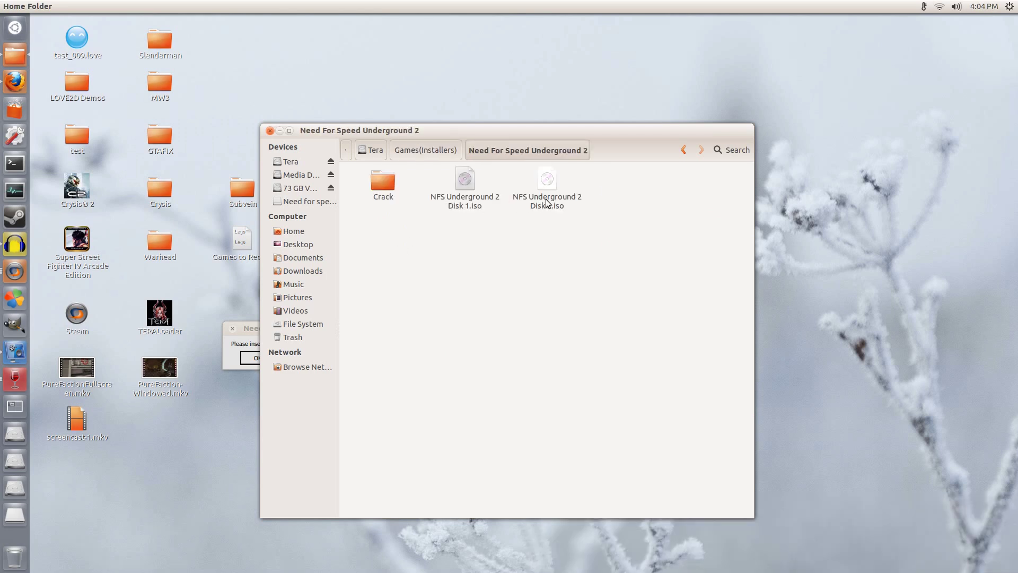
Step: Mount NFS Underground 2 Disk 2.iso with Disk Image Mounter and move the window aside
{"action": "left_click", "coordinate": [546, 200]}
{"action": "right_click", "coordinate": [546, 199]}
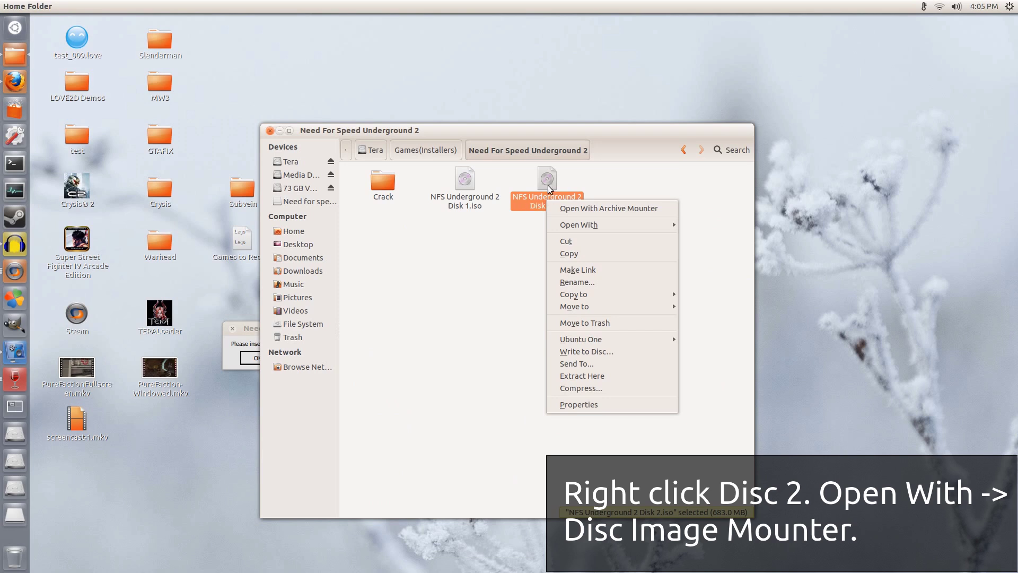
{"action": "mouse_move", "coordinate": [597, 227]}
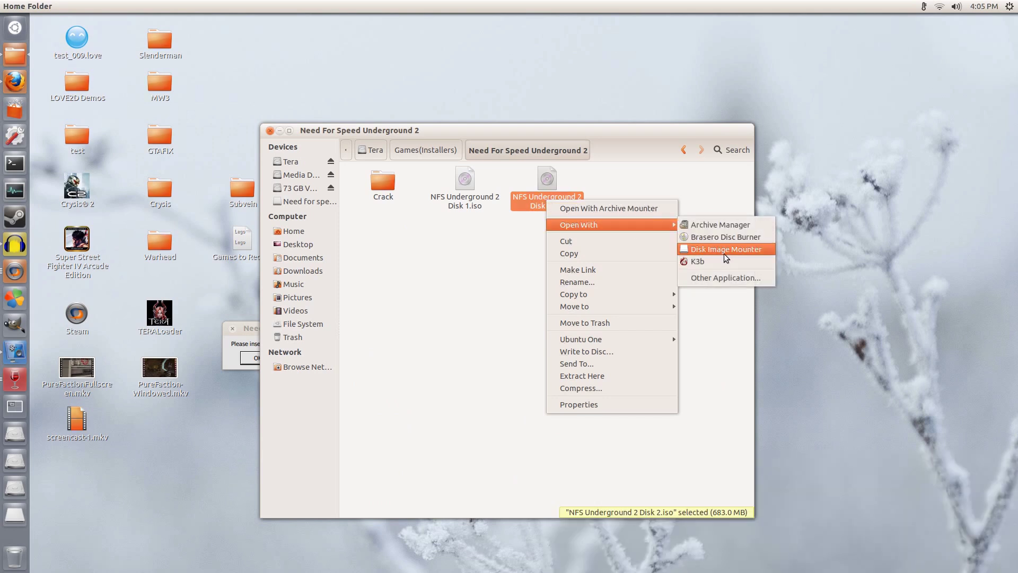
{"action": "left_click", "coordinate": [721, 253]}
{"action": "left_click", "coordinate": [418, 243]}
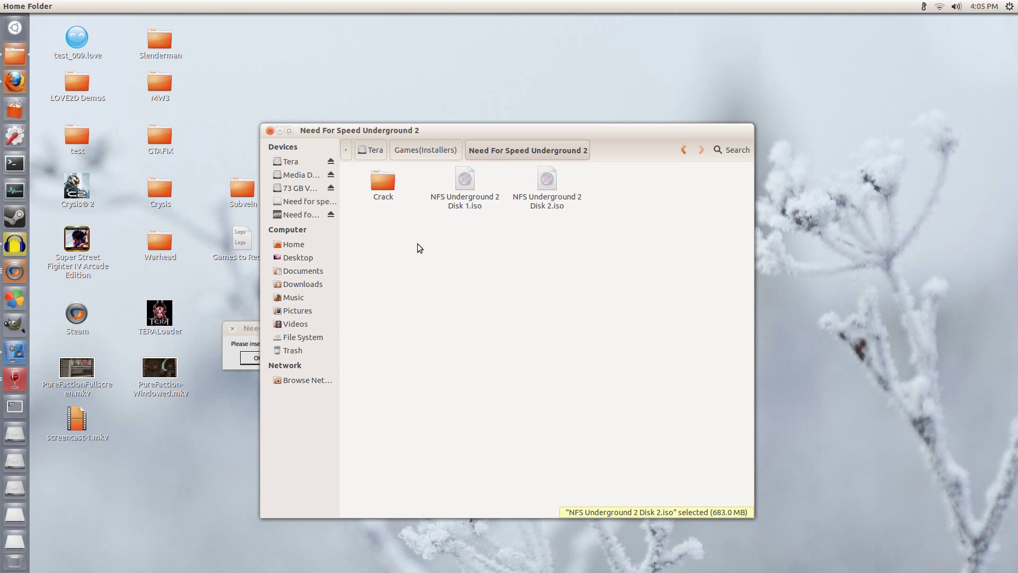
{"action": "left_click_drag", "start_coordinate": [404, 132], "coordinate": [616, 91]}
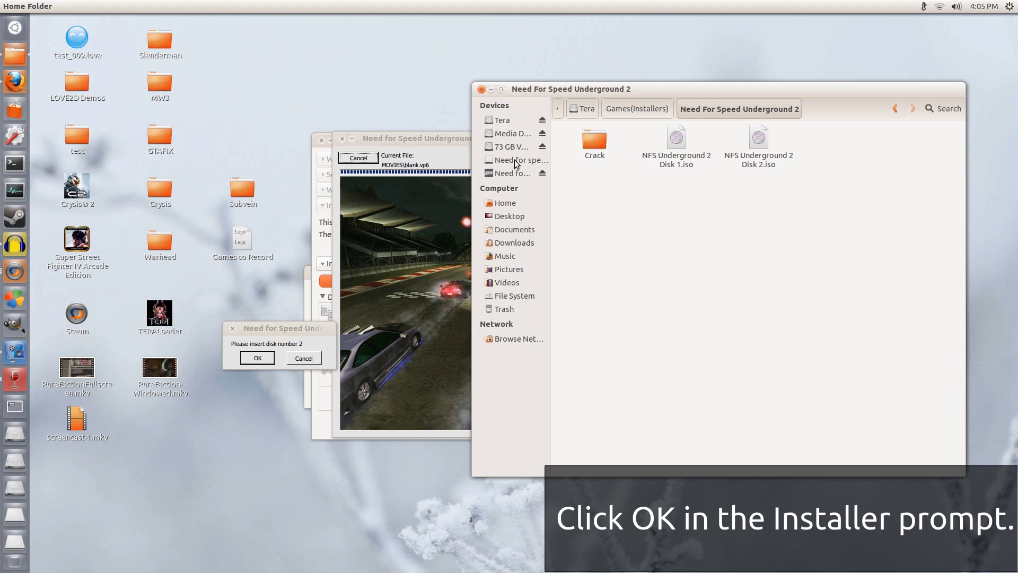
Step: Confirm disk 2 is inserted, choose Quit when done, and close the CrossOver installer
{"action": "left_click", "coordinate": [283, 328]}
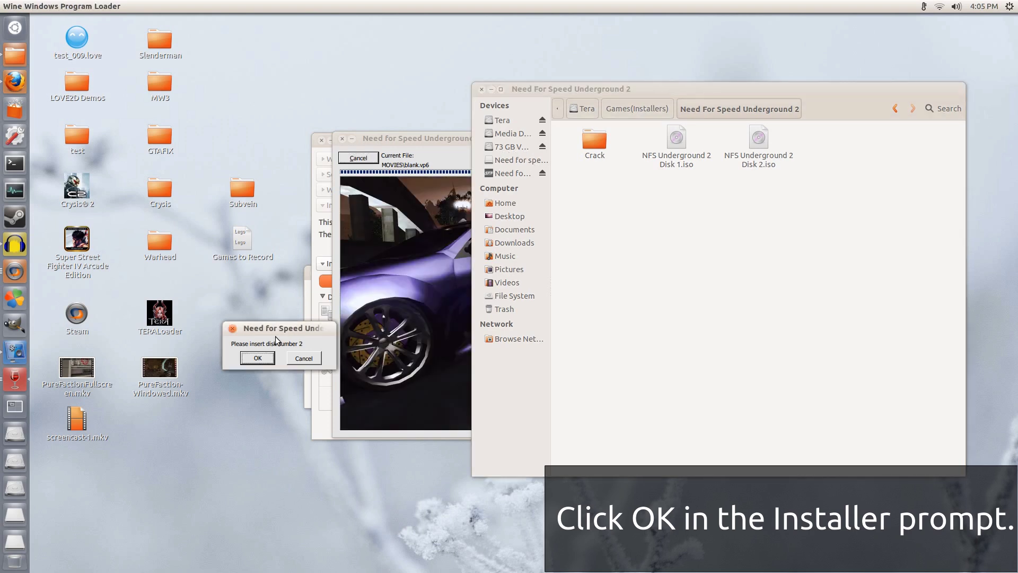
{"action": "left_click", "coordinate": [491, 89]}
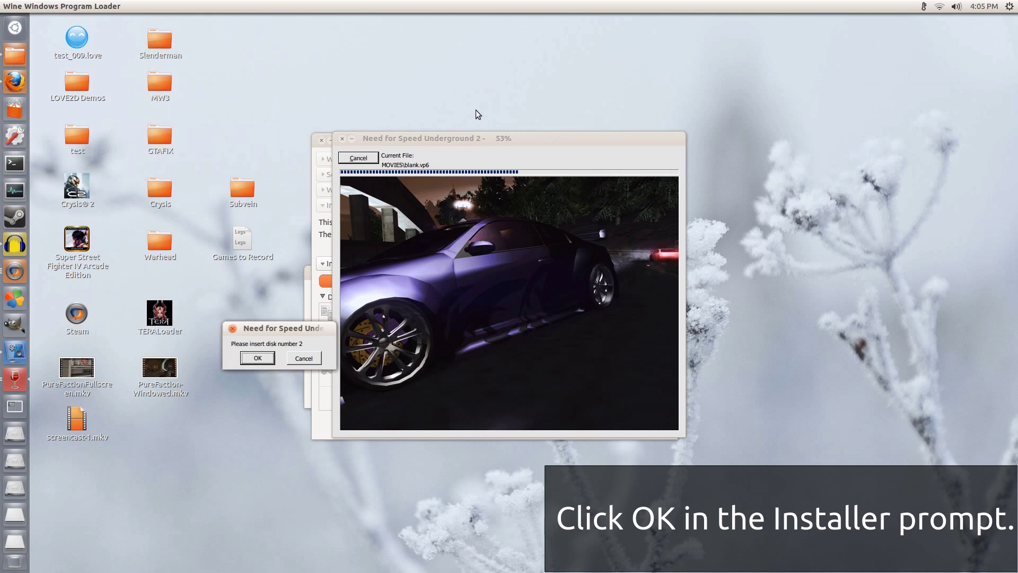
{"action": "left_click", "coordinate": [258, 358]}
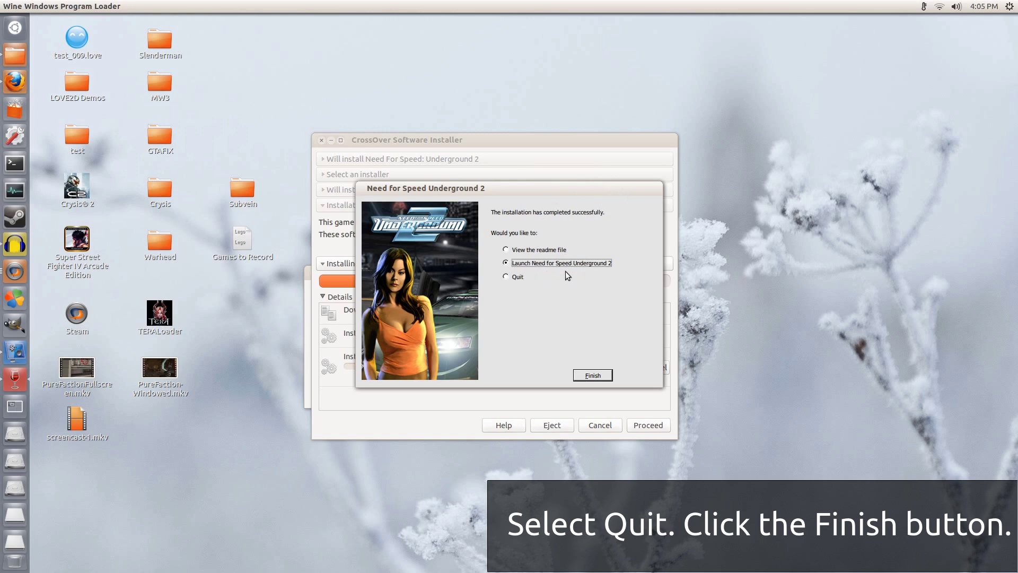
{"action": "left_click", "coordinate": [510, 278]}
{"action": "left_click", "coordinate": [597, 377]}
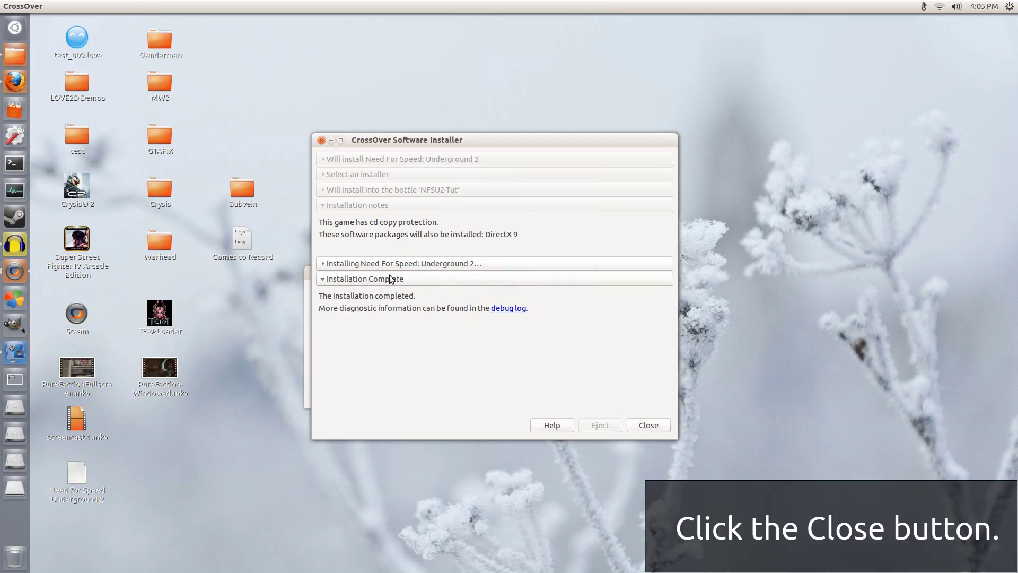
{"action": "left_click", "coordinate": [649, 426]}
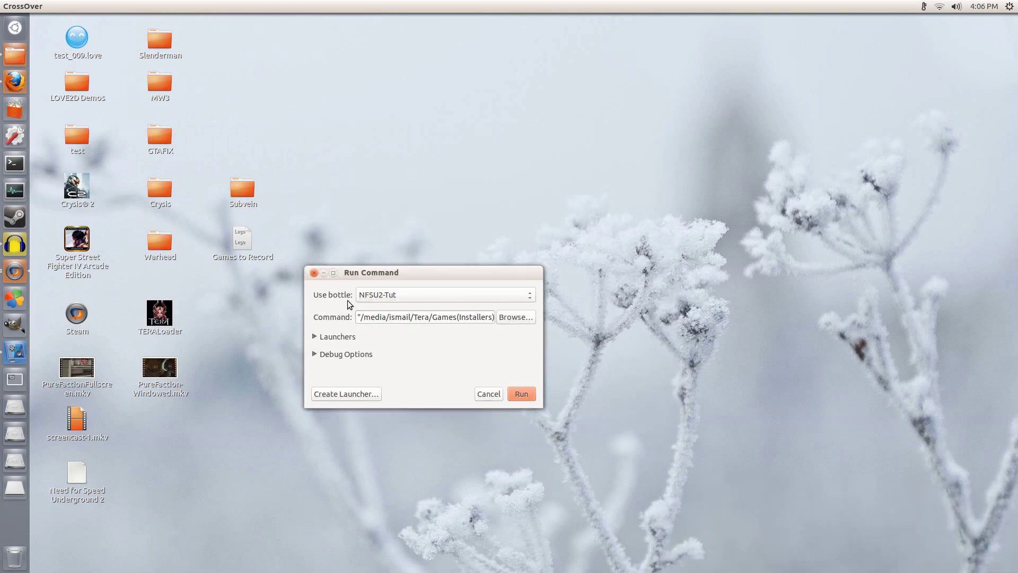
Step: Check NFSU2-Tut's Applications list shows Need For Speed: Underground 2, then open Run Command
{"action": "left_click", "coordinate": [314, 273]}
{"action": "left_click", "coordinate": [15, 271]}
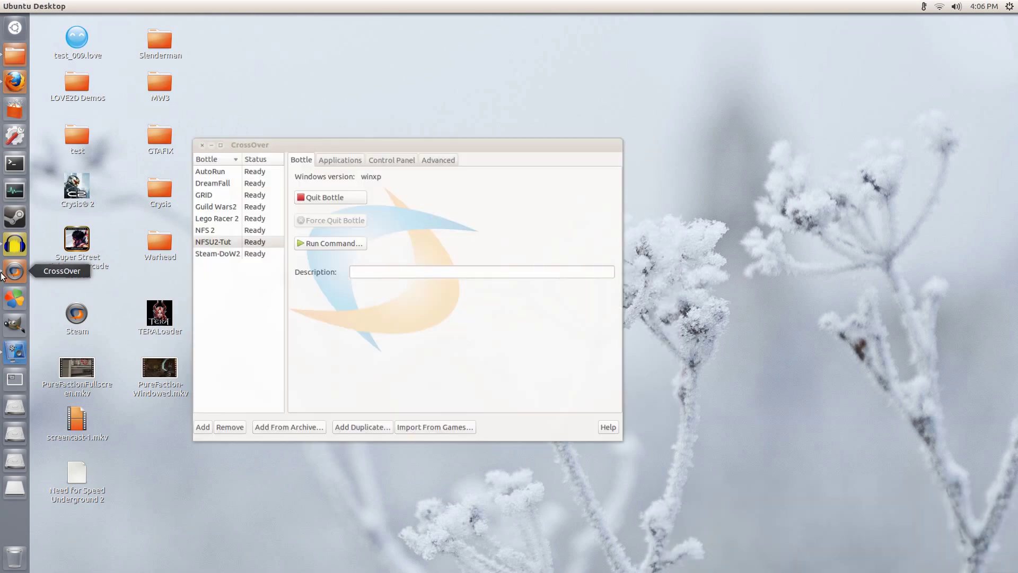
{"action": "left_click_drag", "start_coordinate": [320, 139], "coordinate": [454, 164]}
{"action": "left_click", "coordinate": [352, 262]}
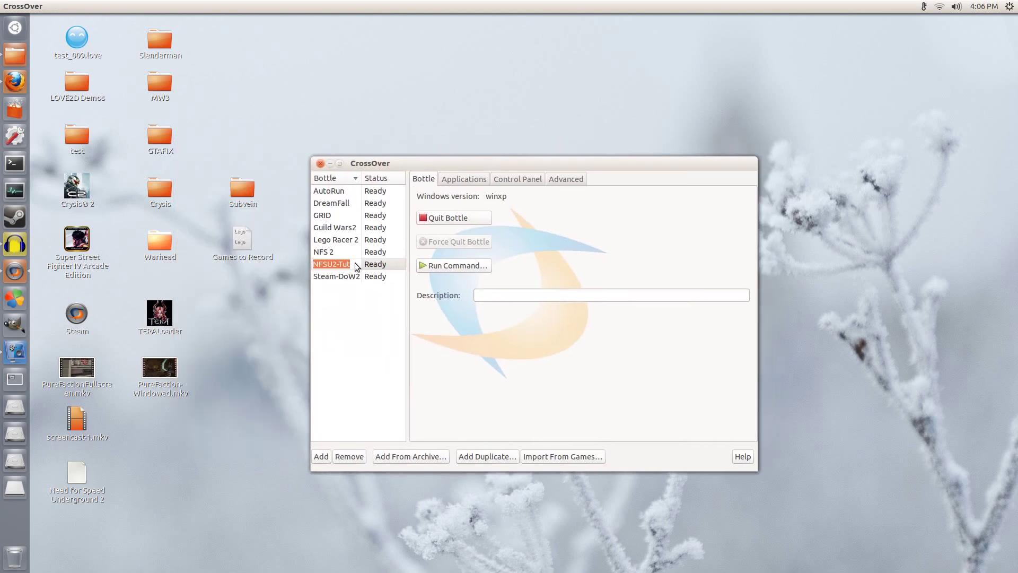
{"action": "key", "text": "Escape"}
{"action": "left_click", "coordinate": [468, 180]}
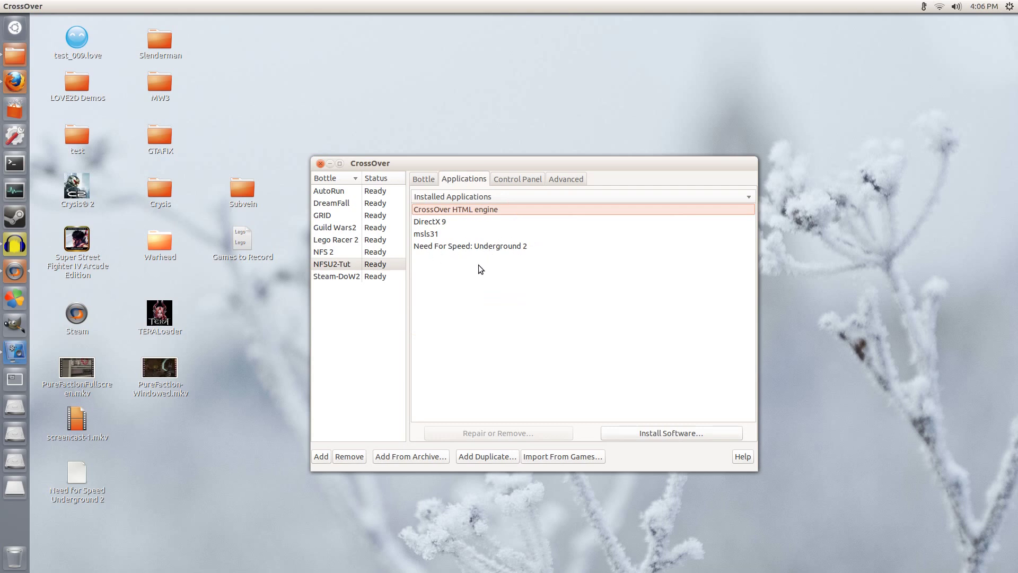
{"action": "left_click", "coordinate": [432, 247]}
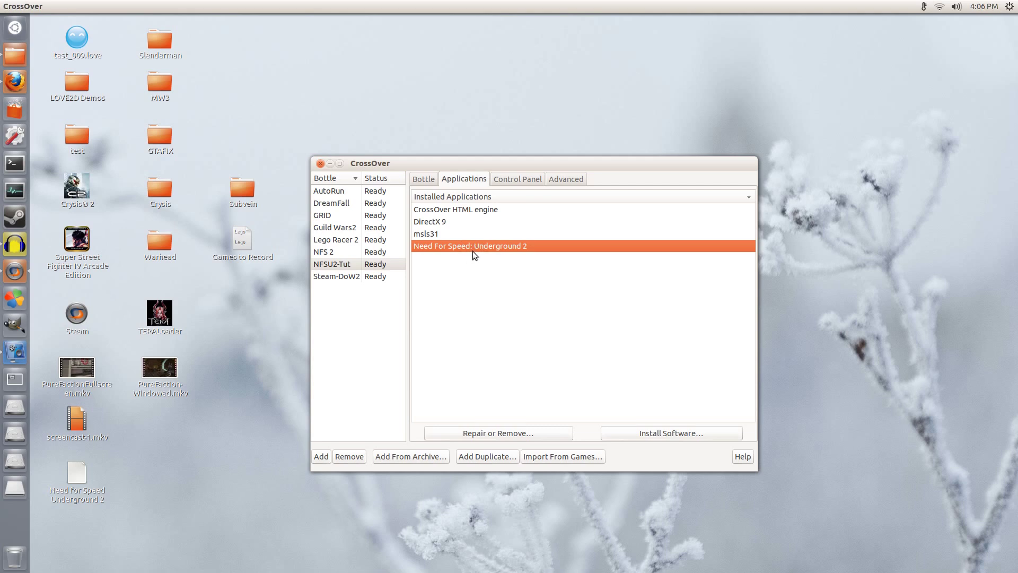
{"action": "left_click", "coordinate": [428, 181]}
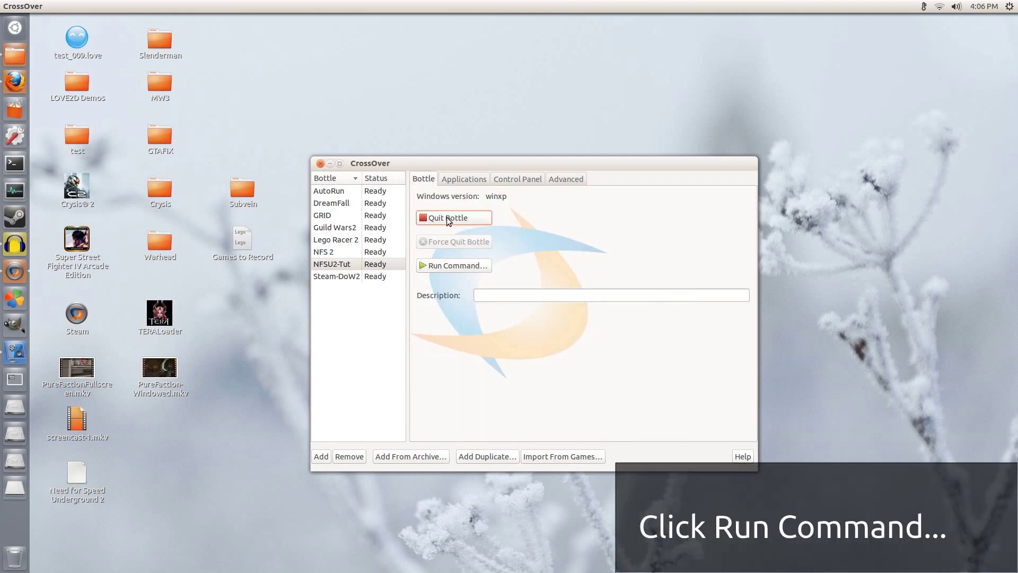
{"action": "left_click", "coordinate": [457, 266]}
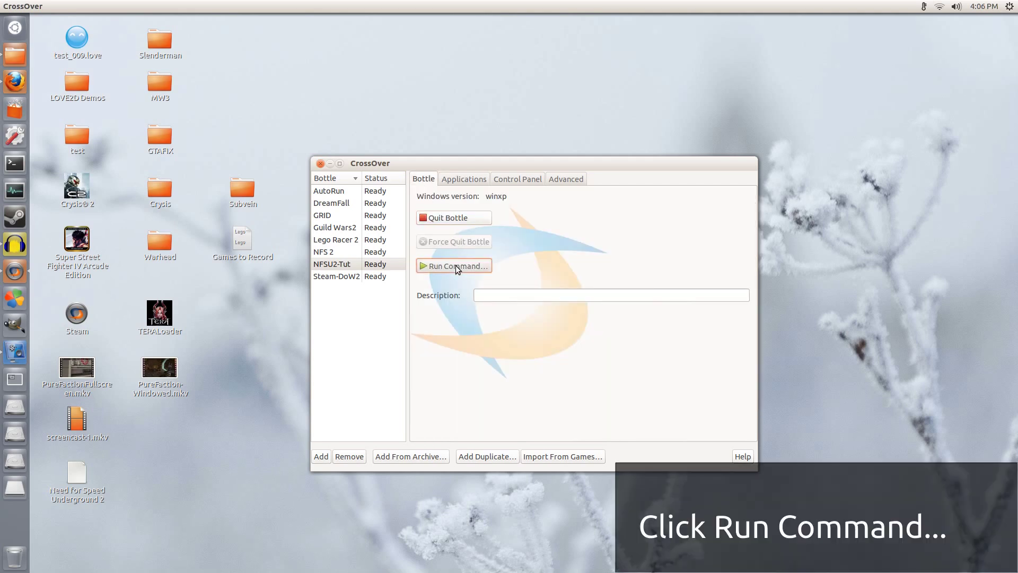
Step: Run the Desktop\Need for Speed Underground 2 launcher and dismiss the missing CD-ROM error
{"action": "left_click_drag", "start_coordinate": [848, 438], "coordinate": [467, 259]}
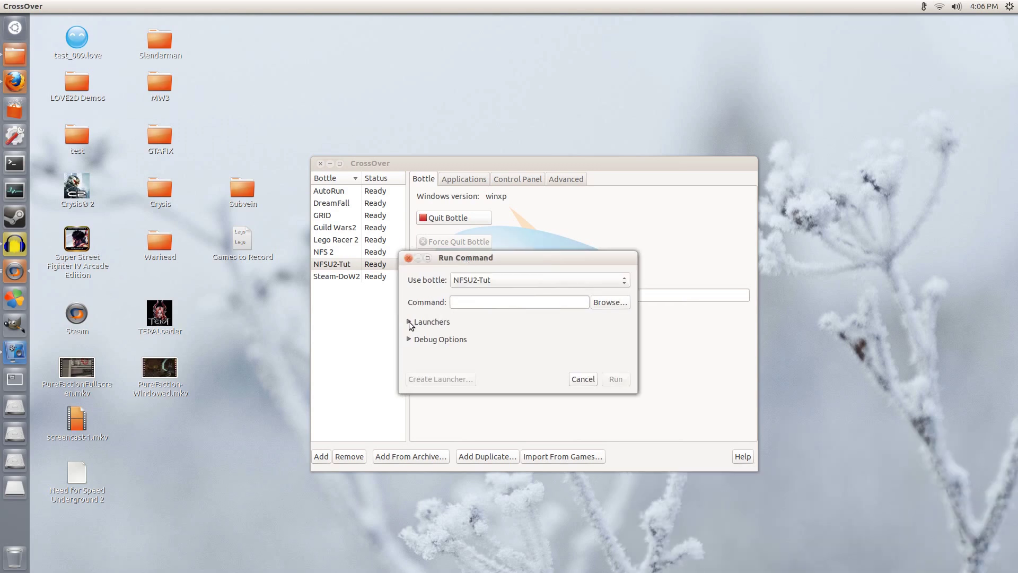
{"action": "left_click", "coordinate": [411, 322]}
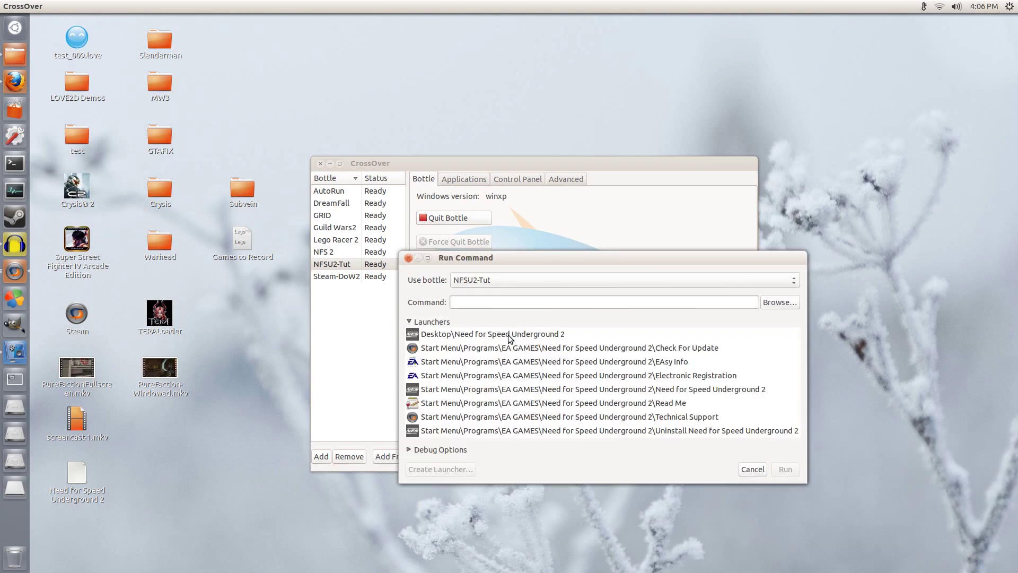
{"action": "left_click", "coordinate": [508, 335]}
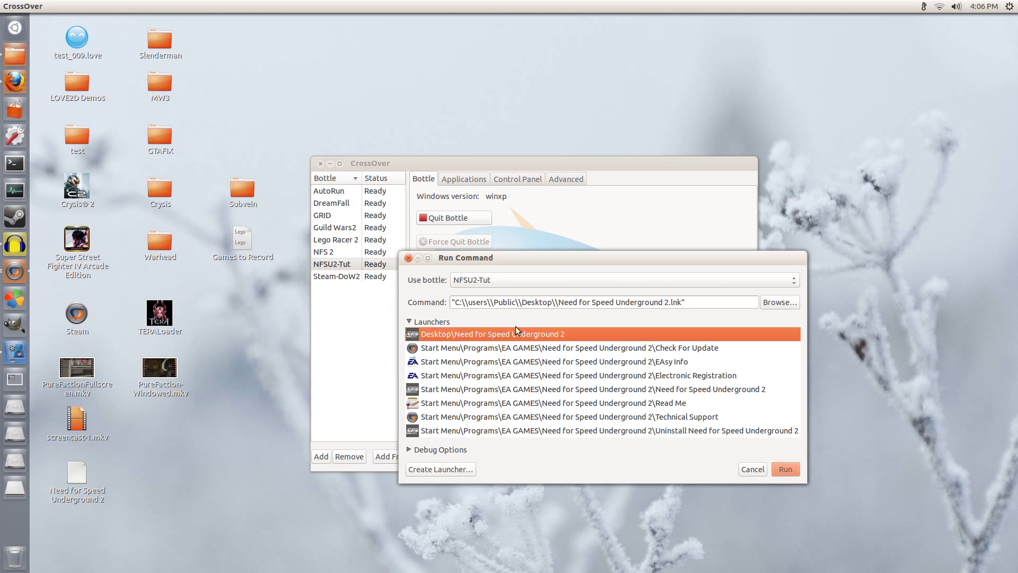
{"action": "left_click", "coordinate": [784, 469]}
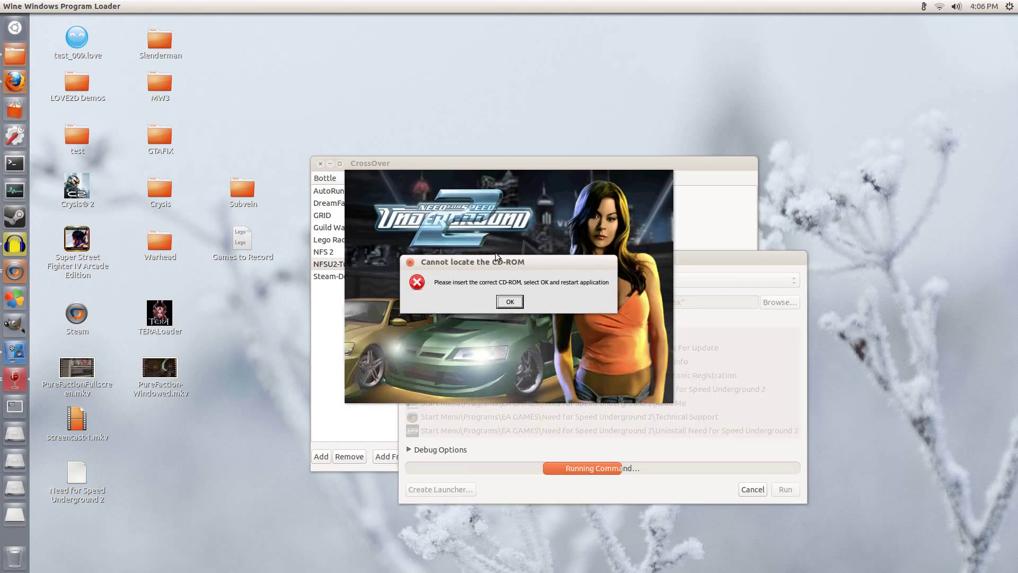
{"action": "left_click", "coordinate": [508, 302]}
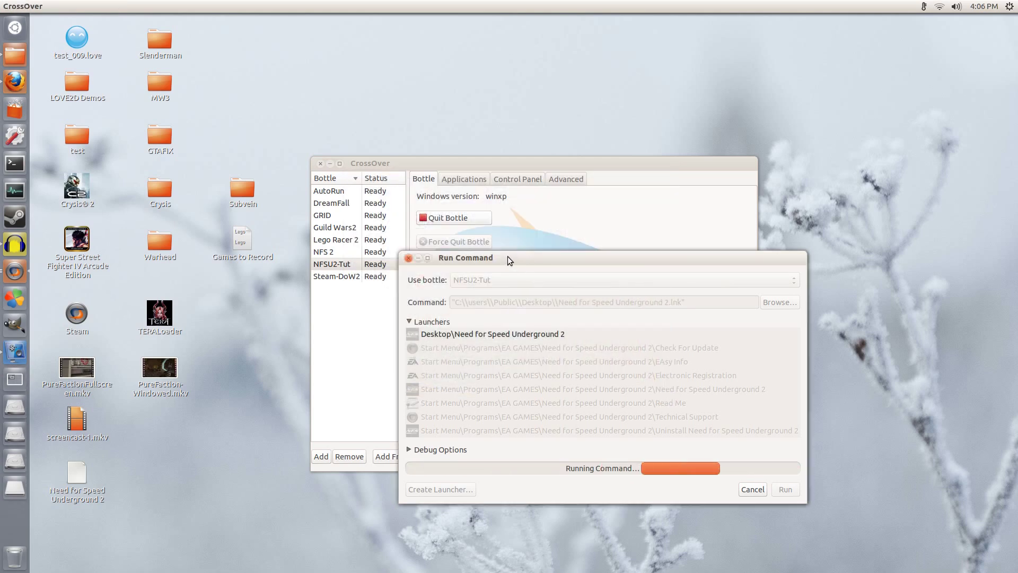
{"action": "left_click", "coordinate": [542, 167]}
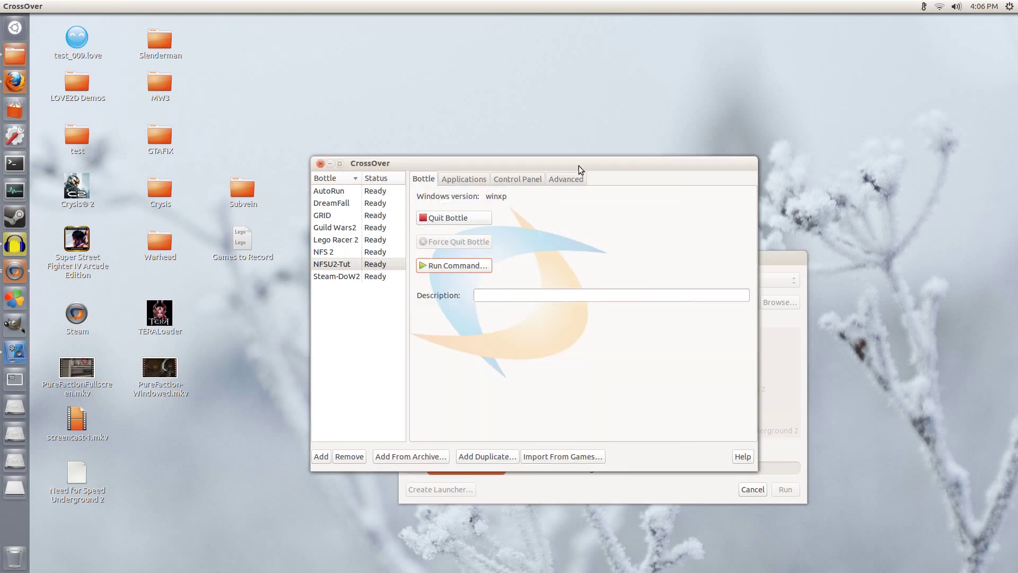
Step: Open NFSU2-Tut's C: drive at Program Files\EA GAMES\Need for Speed Underground 2
{"action": "left_click", "coordinate": [398, 265]}
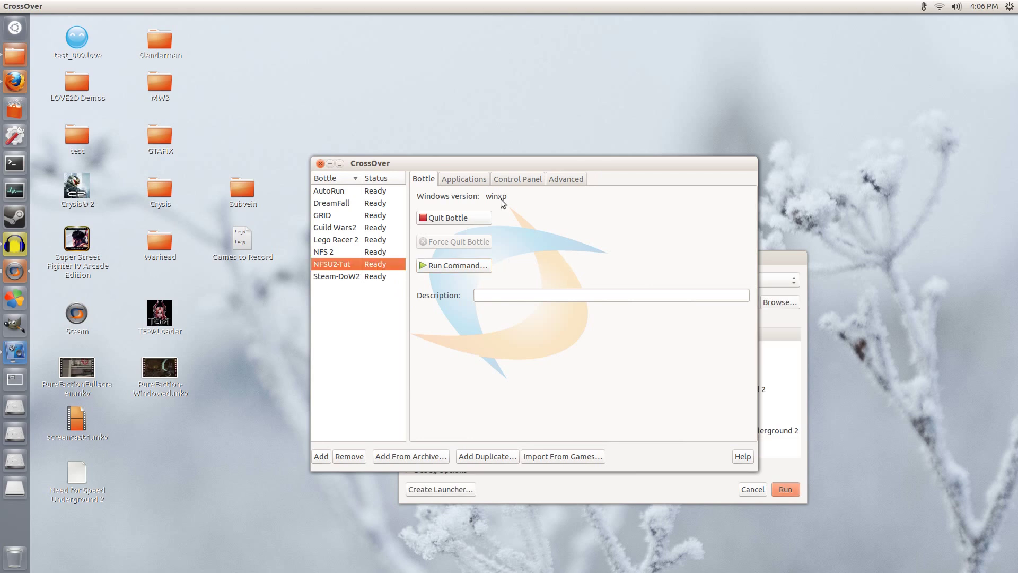
{"action": "left_click", "coordinate": [563, 179]}
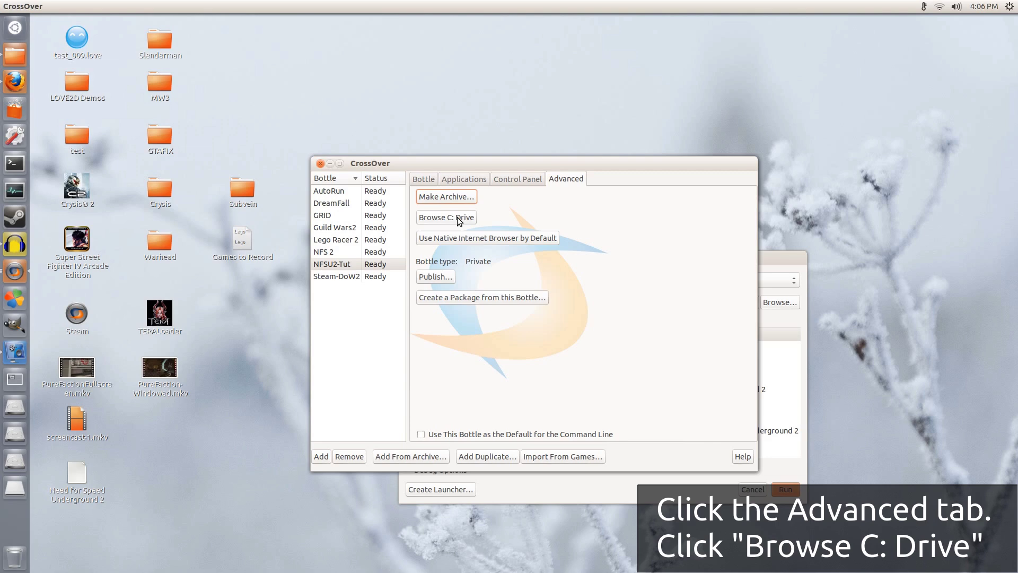
{"action": "left_click", "coordinate": [460, 221]}
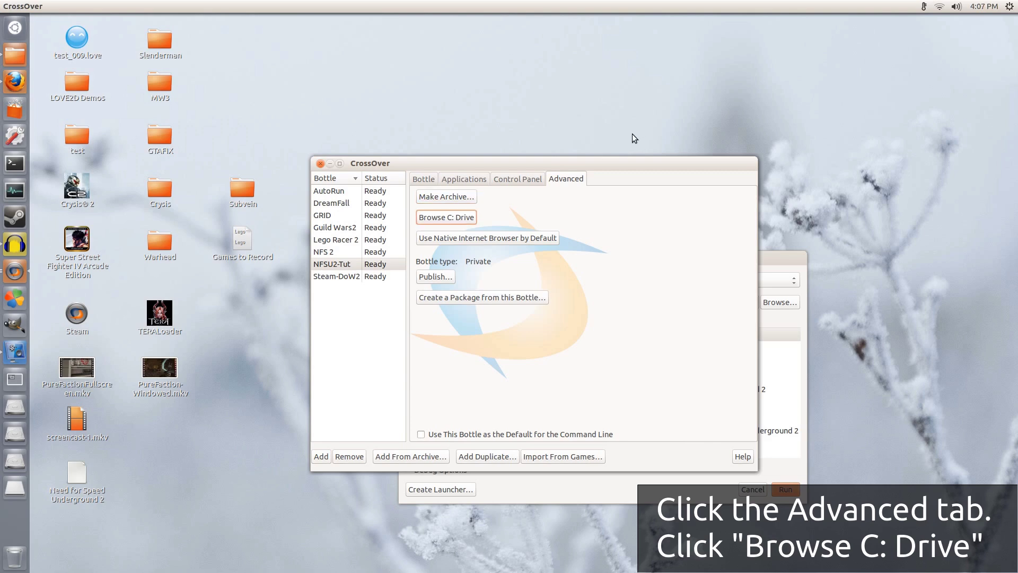
{"action": "left_click_drag", "start_coordinate": [688, 27], "coordinate": [444, 121]}
{"action": "double_click", "coordinate": [409, 169]}
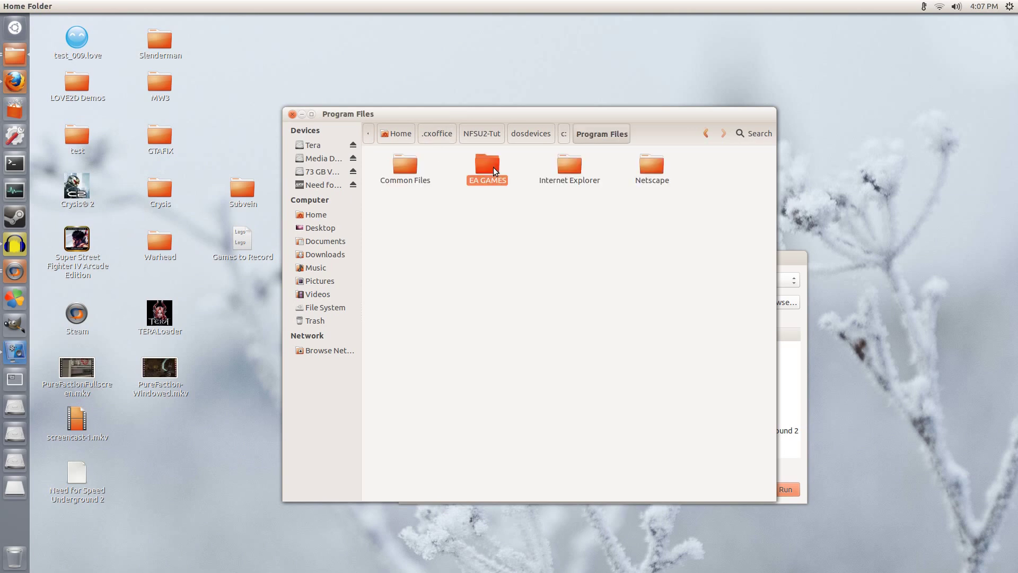
{"action": "double_click", "coordinate": [493, 167]}
{"action": "double_click", "coordinate": [413, 175]}
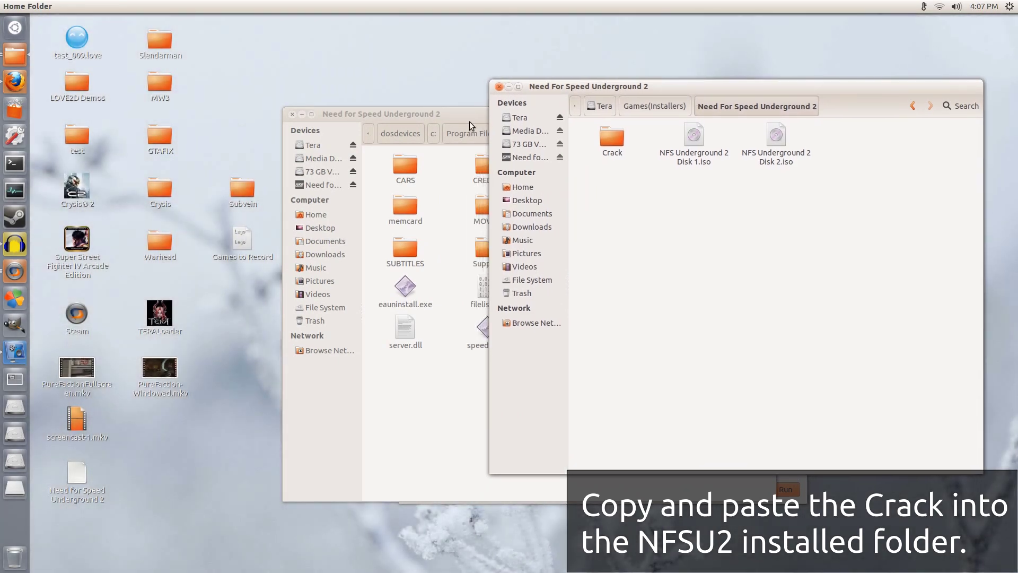
{"action": "left_click_drag", "start_coordinate": [466, 114], "coordinate": [242, 134]}
Step: Copy speed2.exe from the Crack folder over the original, then close the game folder
{"action": "left_click", "coordinate": [745, 215]}
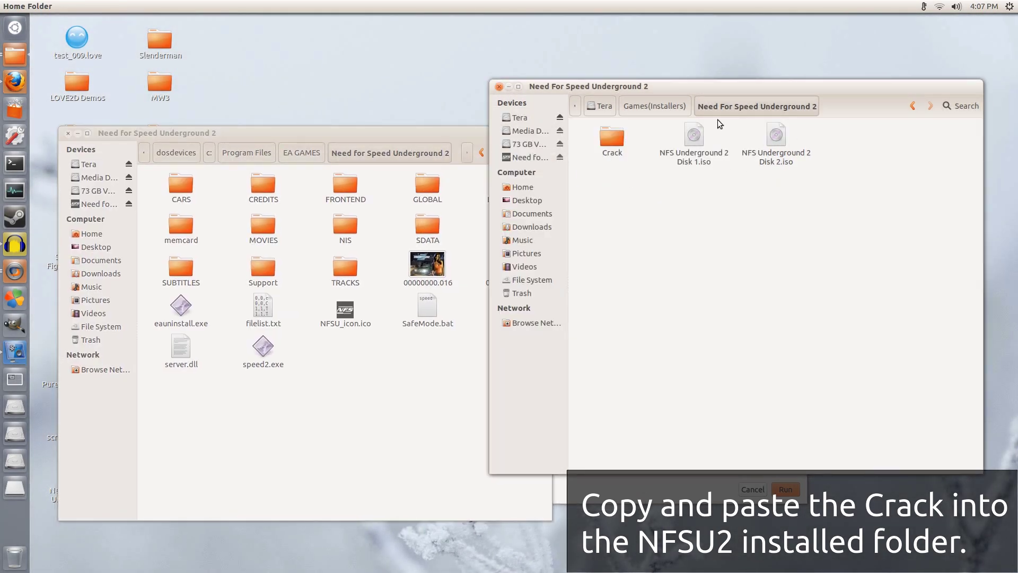
{"action": "double_click", "coordinate": [620, 141]}
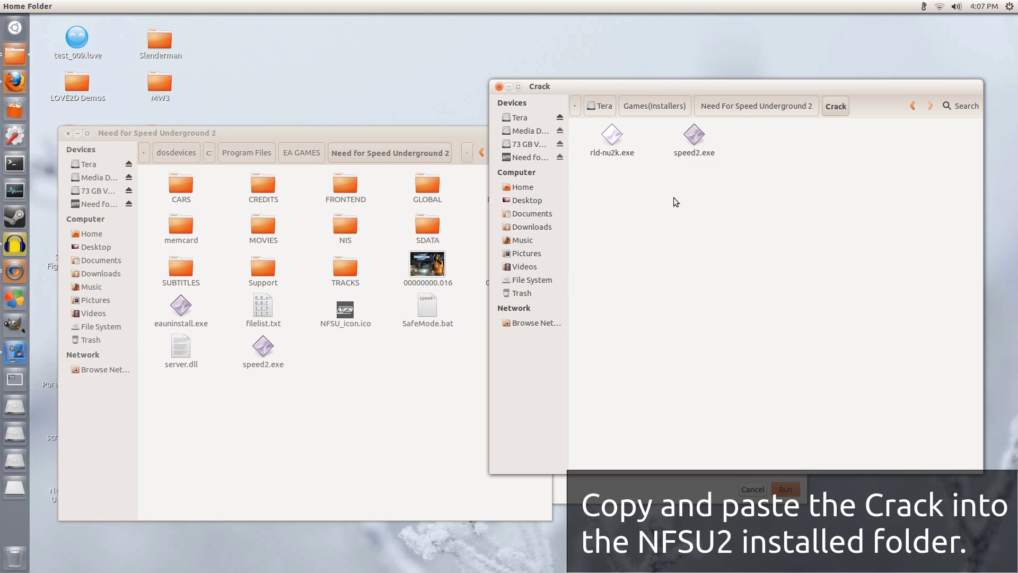
{"action": "left_click_drag", "start_coordinate": [673, 197], "coordinate": [753, 118]}
{"action": "right_click", "coordinate": [699, 154]}
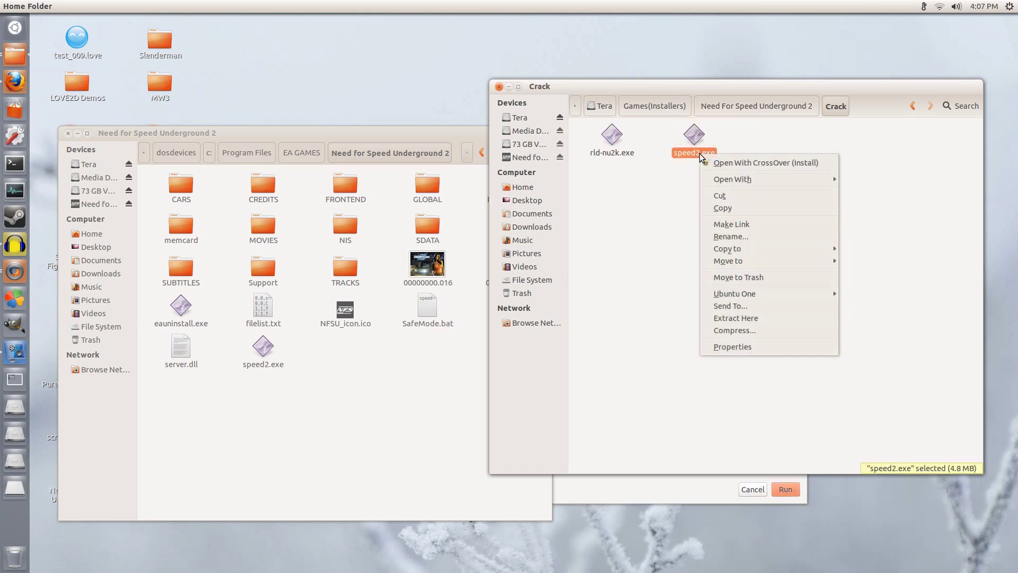
{"action": "left_click", "coordinate": [735, 208]}
{"action": "left_click", "coordinate": [346, 365]}
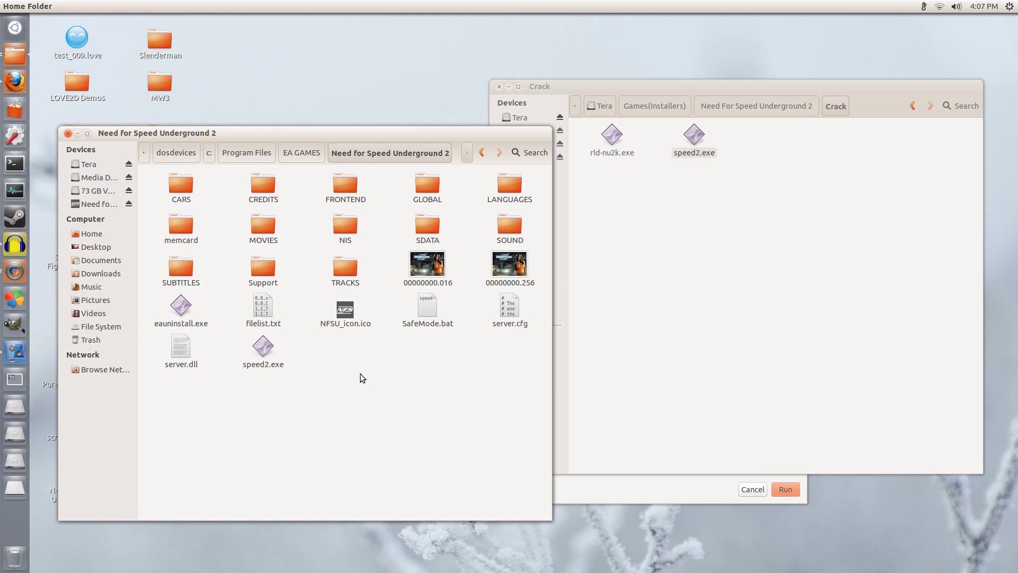
{"action": "right_click", "coordinate": [335, 365]}
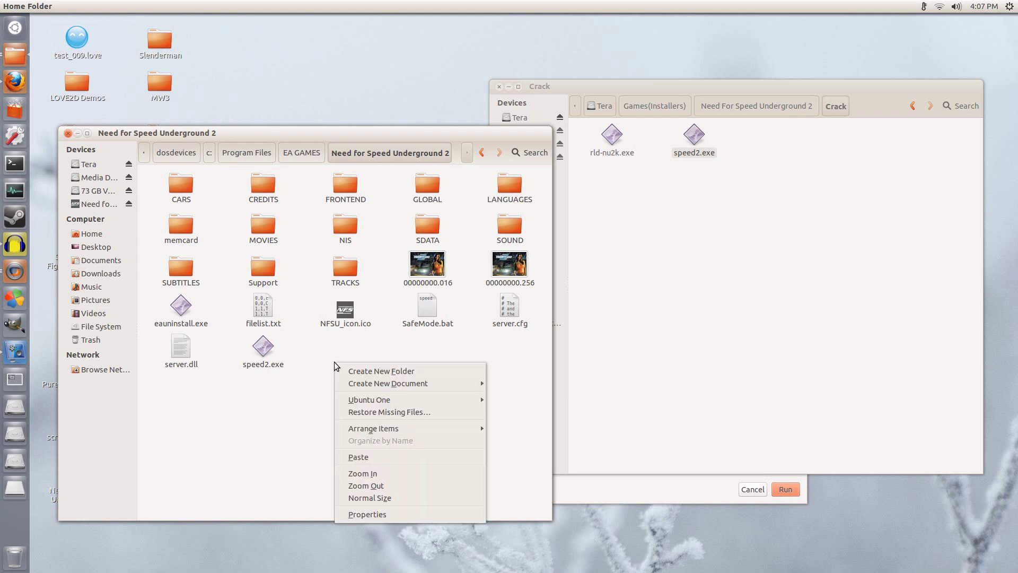
{"action": "left_click", "coordinate": [374, 457]}
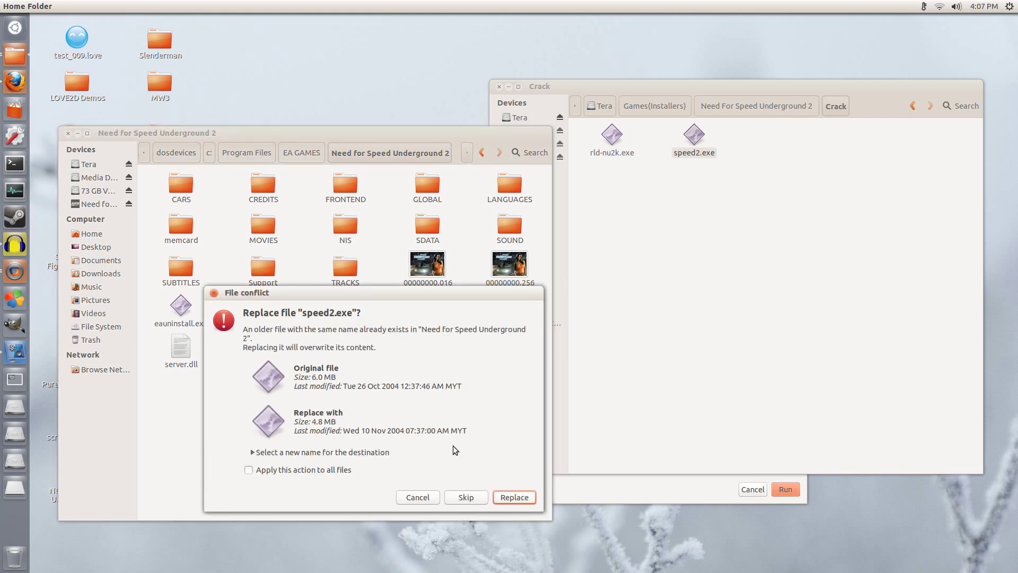
{"action": "left_click", "coordinate": [513, 495]}
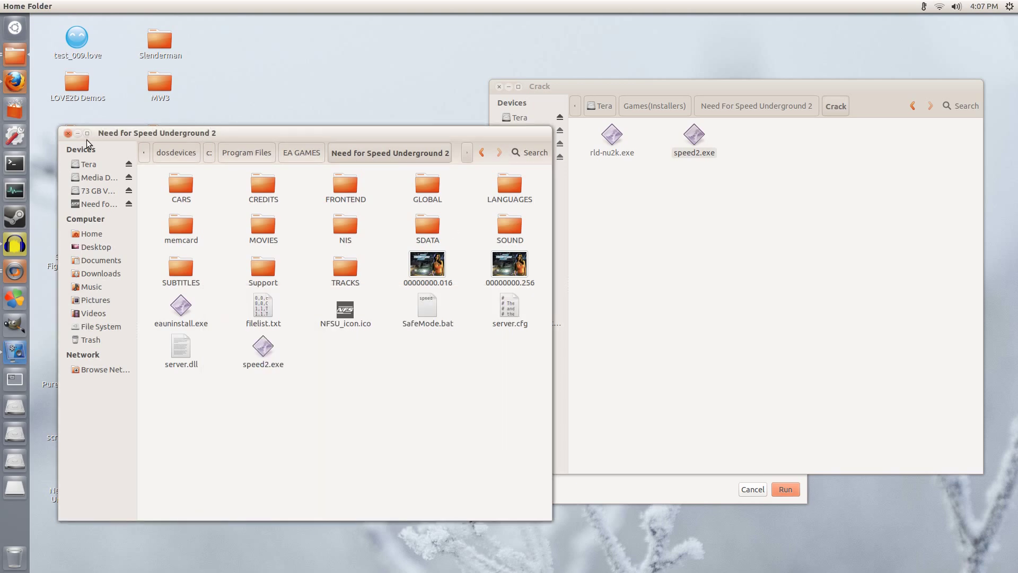
{"action": "left_click", "coordinate": [67, 133]}
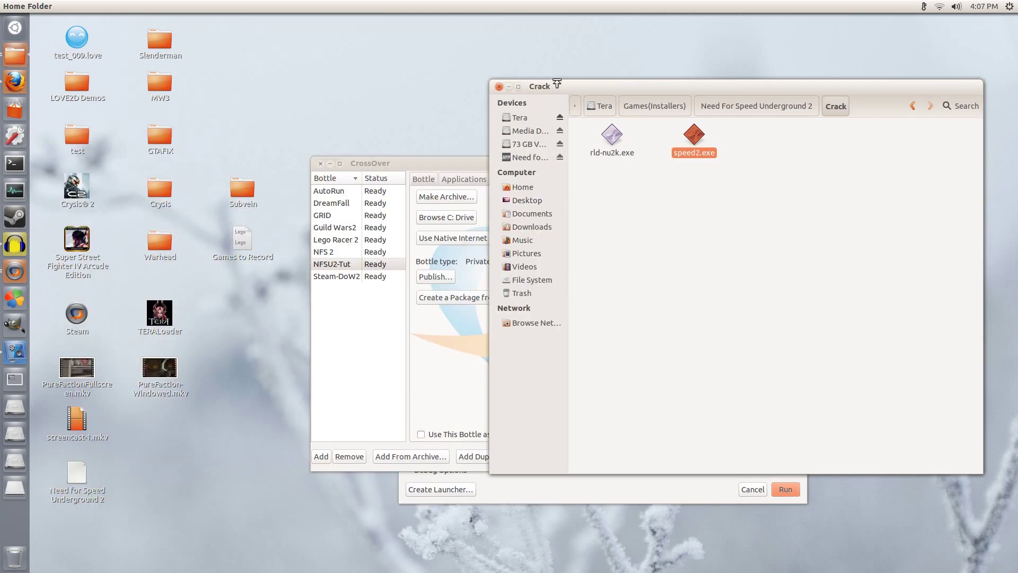
Step: In Wine Configuration's Graphics settings, enable the emulated virtual desktop at 1600 x 900
{"action": "left_click", "coordinate": [509, 86]}
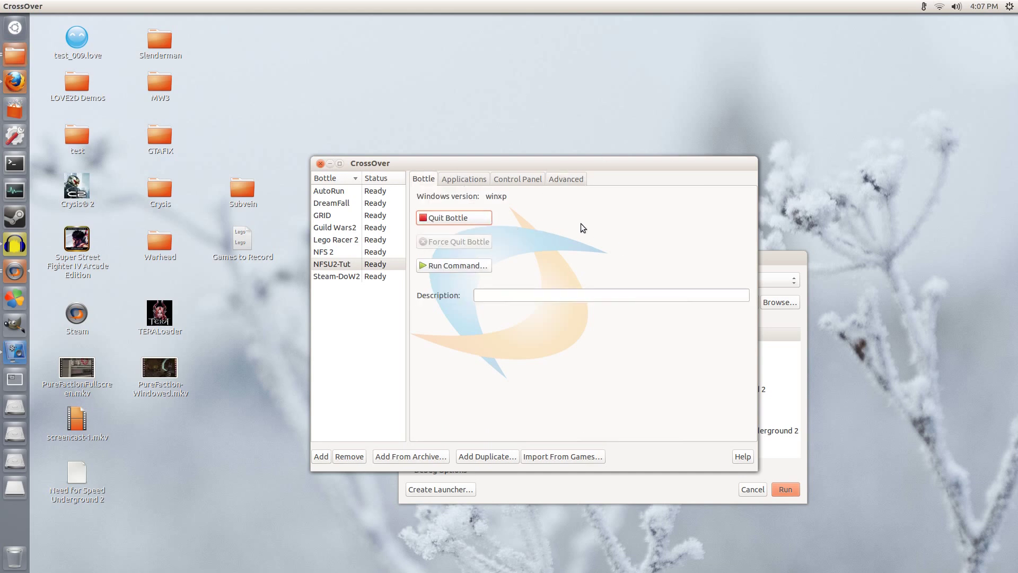
{"action": "left_click", "coordinate": [513, 181]}
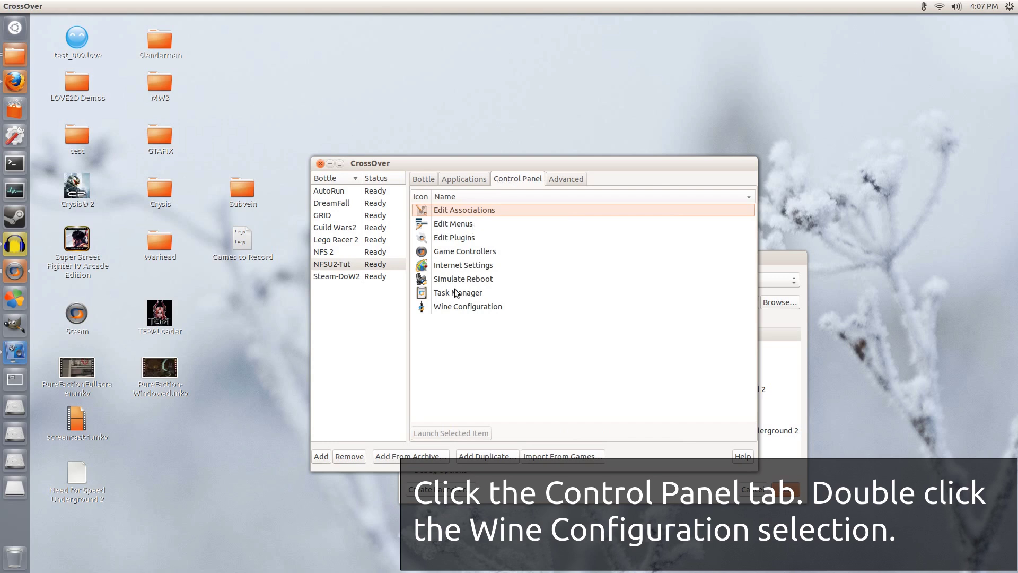
{"action": "left_click", "coordinate": [454, 307]}
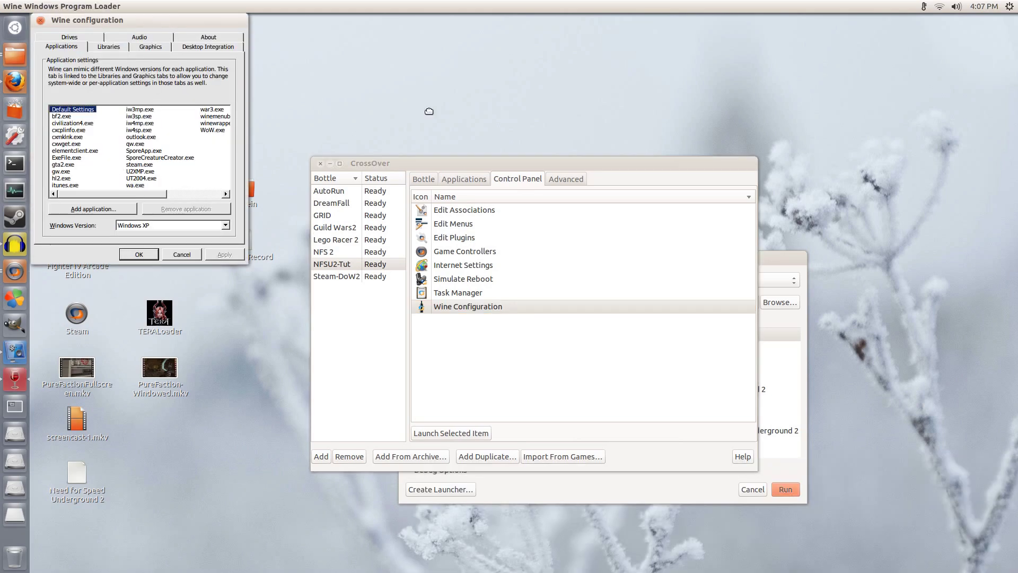
{"action": "left_click_drag", "start_coordinate": [429, 112], "coordinate": [508, 143]}
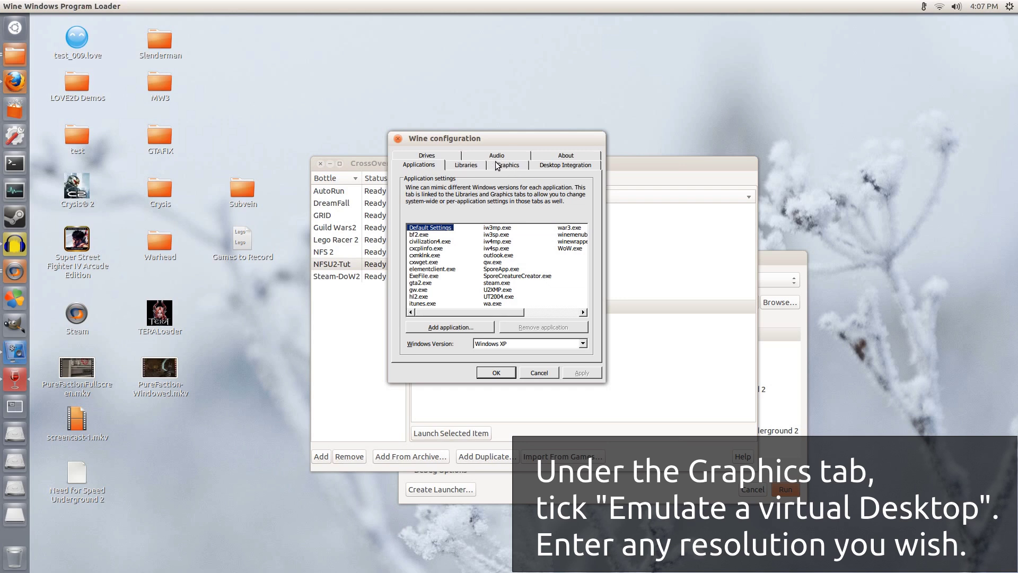
{"action": "left_click", "coordinate": [510, 166]}
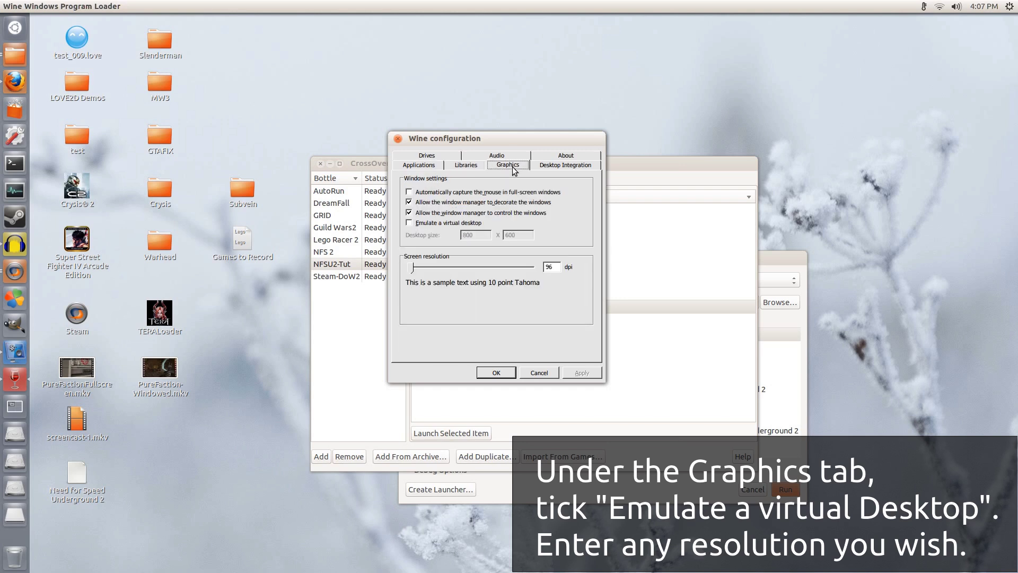
{"action": "left_click", "coordinate": [414, 223]}
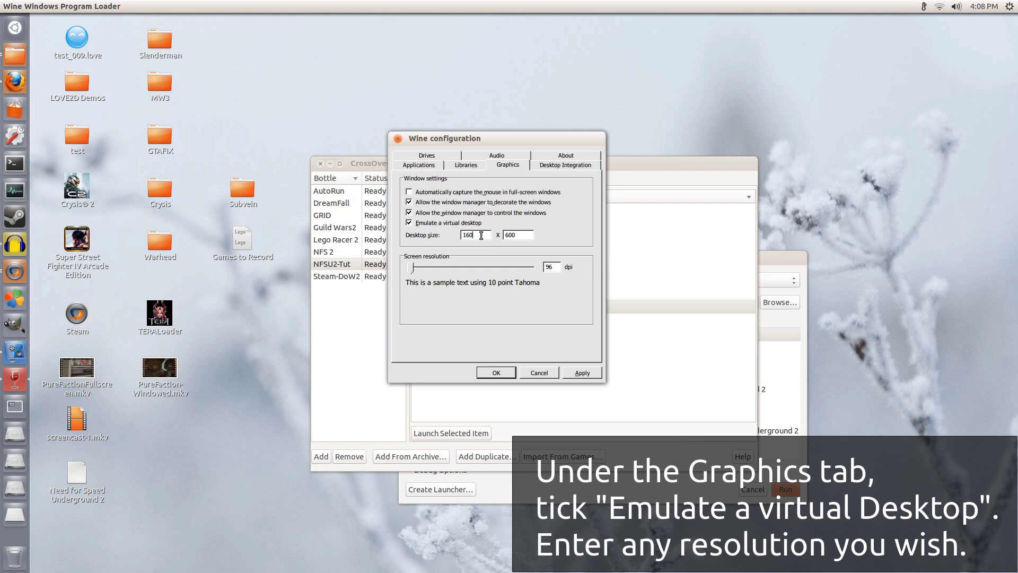
{"action": "key", "text": "Tab"}
{"action": "type", "text": "90"}
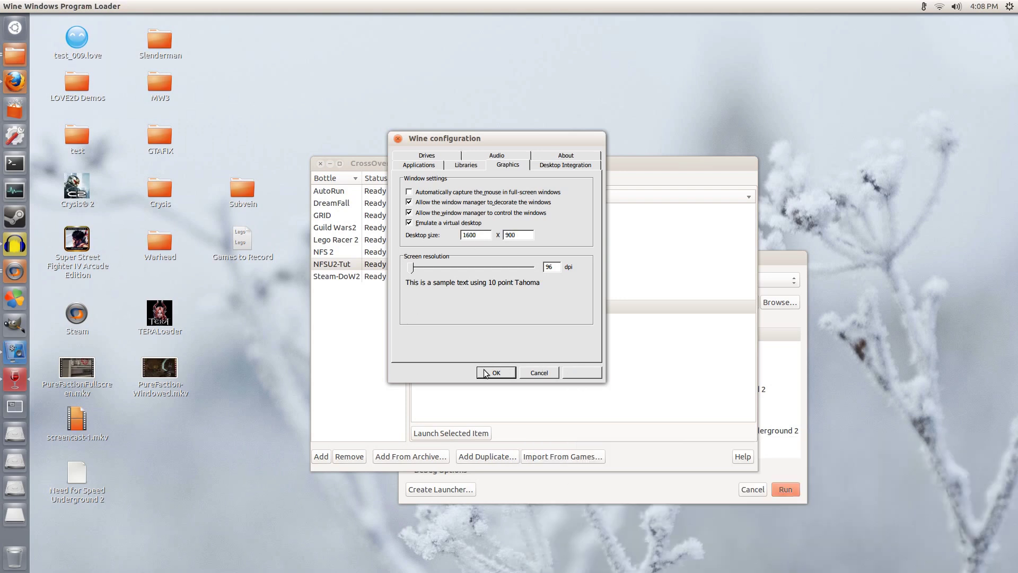
Step: Save the virtual desktop settings, then close the leftover Run Command window
{"action": "left_click", "coordinate": [488, 371]}
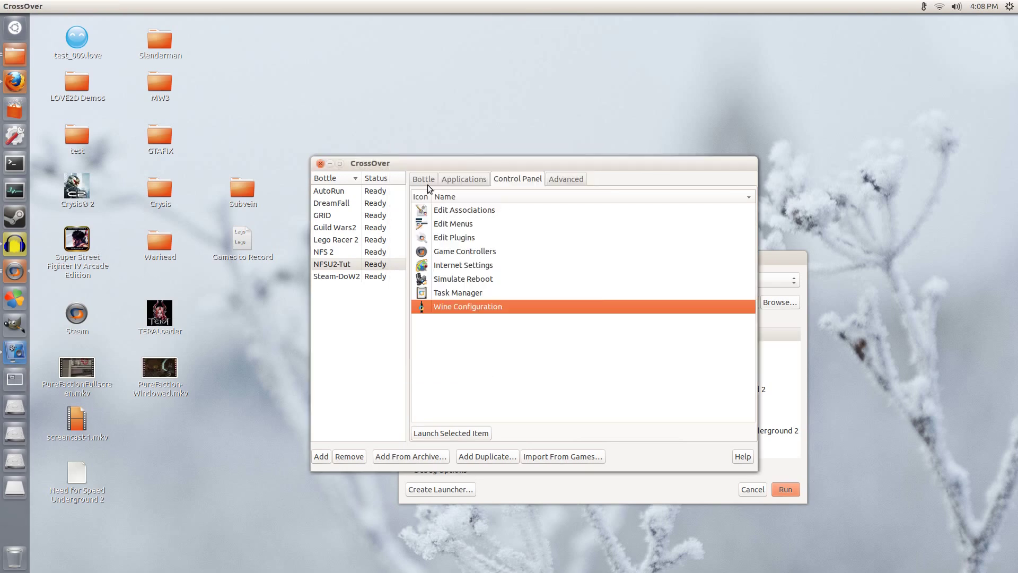
{"action": "left_click", "coordinate": [428, 181]}
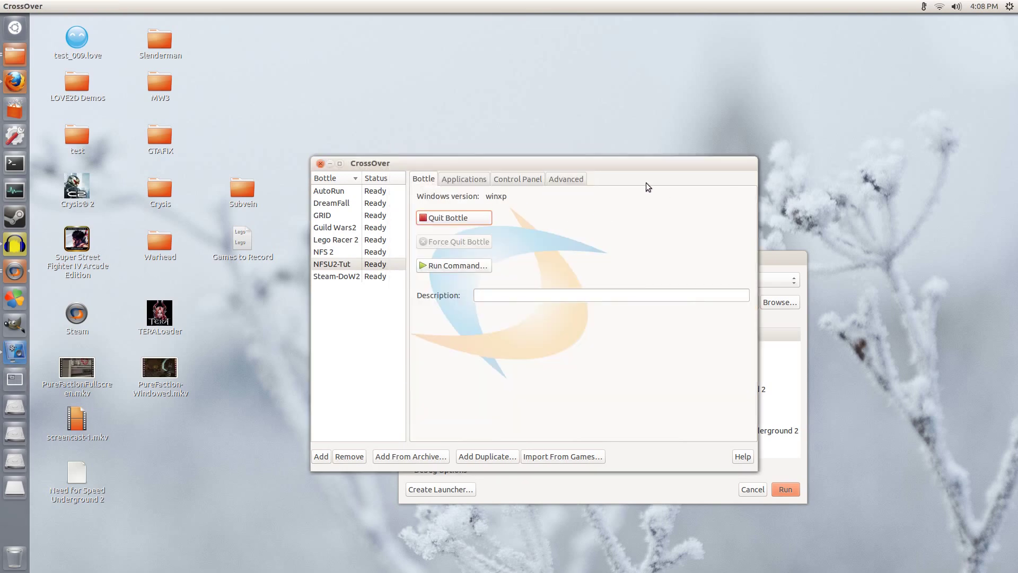
{"action": "left_click", "coordinate": [779, 258]}
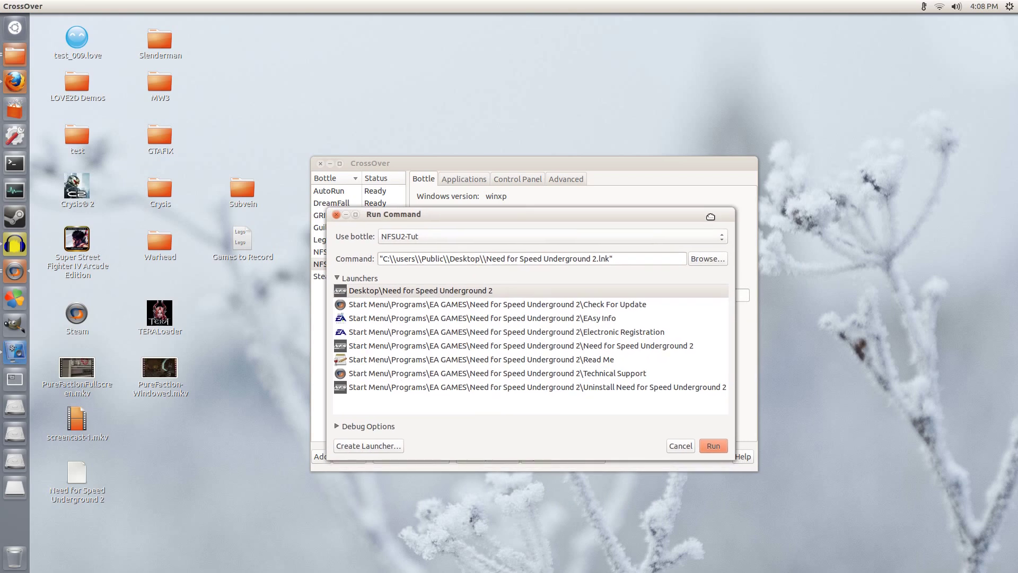
{"action": "left_click", "coordinate": [336, 215]}
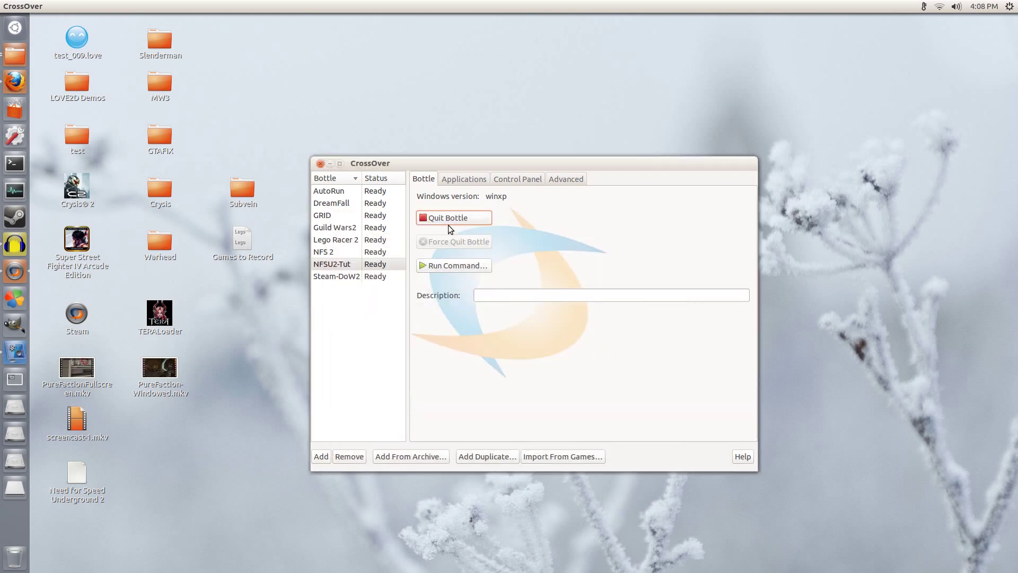
Step: Run the Desktop\Need for Speed Underground 2 launcher from a new Run Command window
{"action": "left_click", "coordinate": [444, 266]}
{"action": "left_click_drag", "start_coordinate": [833, 434], "coordinate": [398, 220]}
{"action": "left_click", "coordinate": [422, 333]}
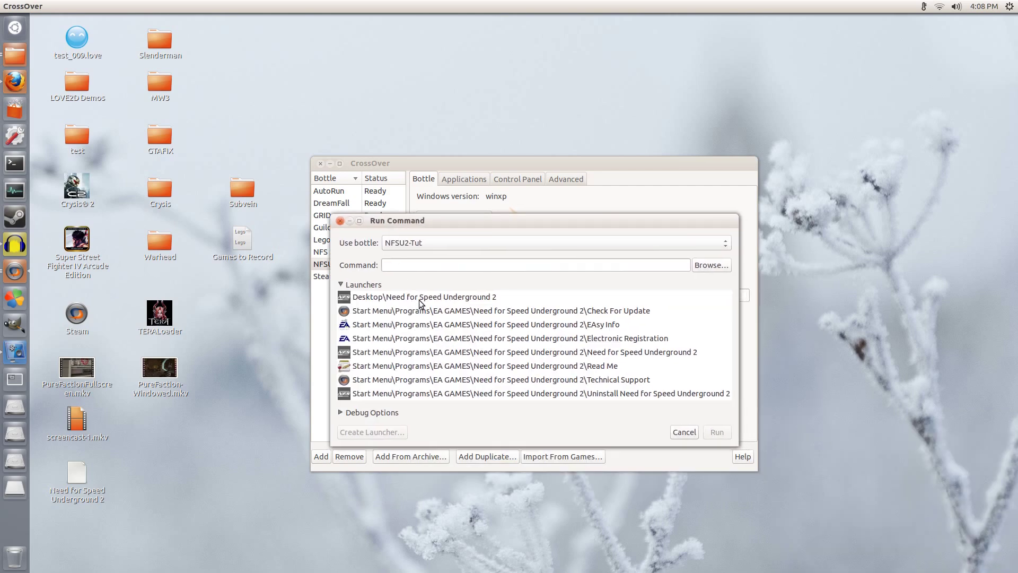
{"action": "left_click", "coordinate": [457, 293]}
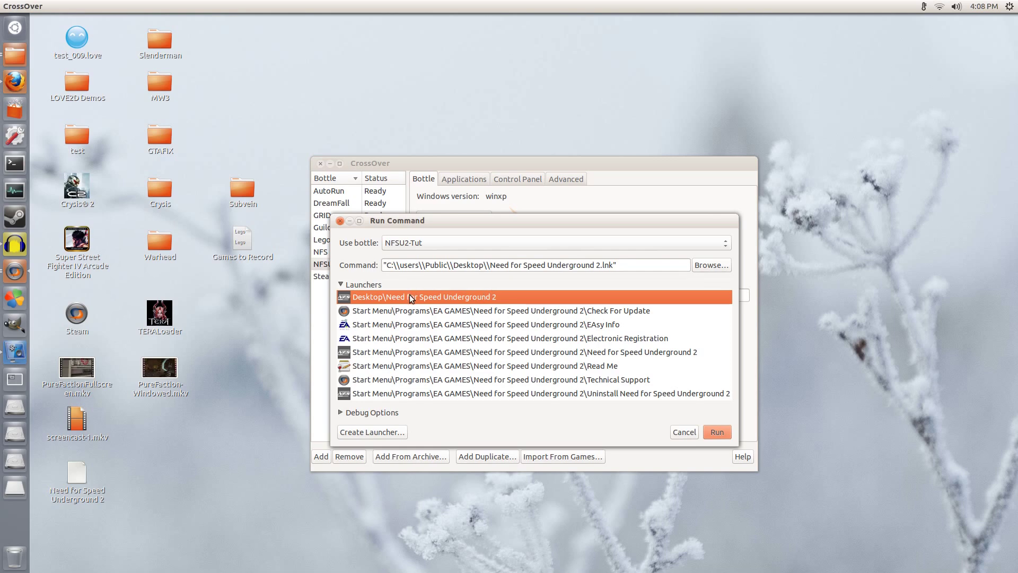
{"action": "left_click", "coordinate": [710, 431]}
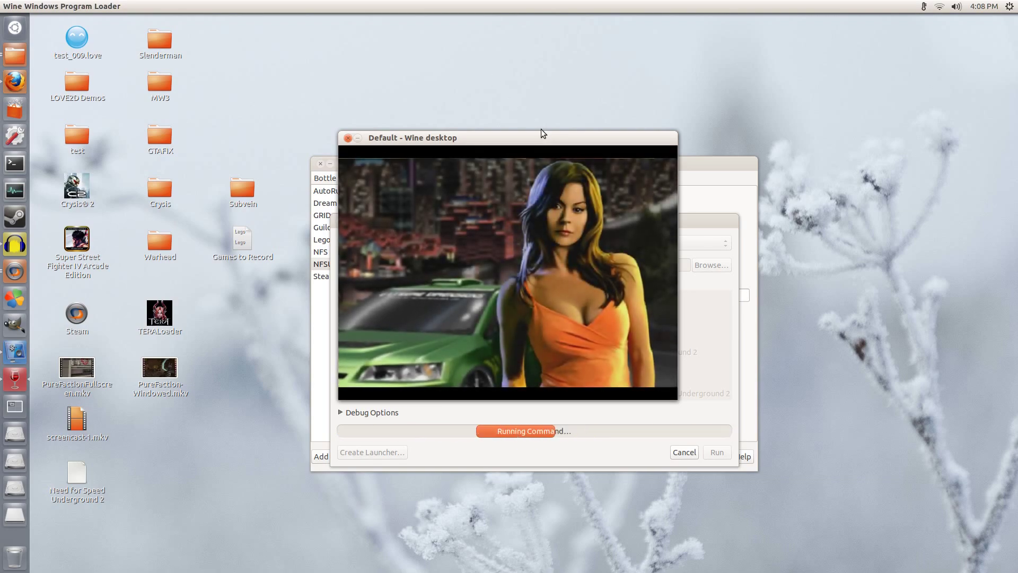
{"action": "left_click_drag", "start_coordinate": [540, 134], "coordinate": [513, 129]}
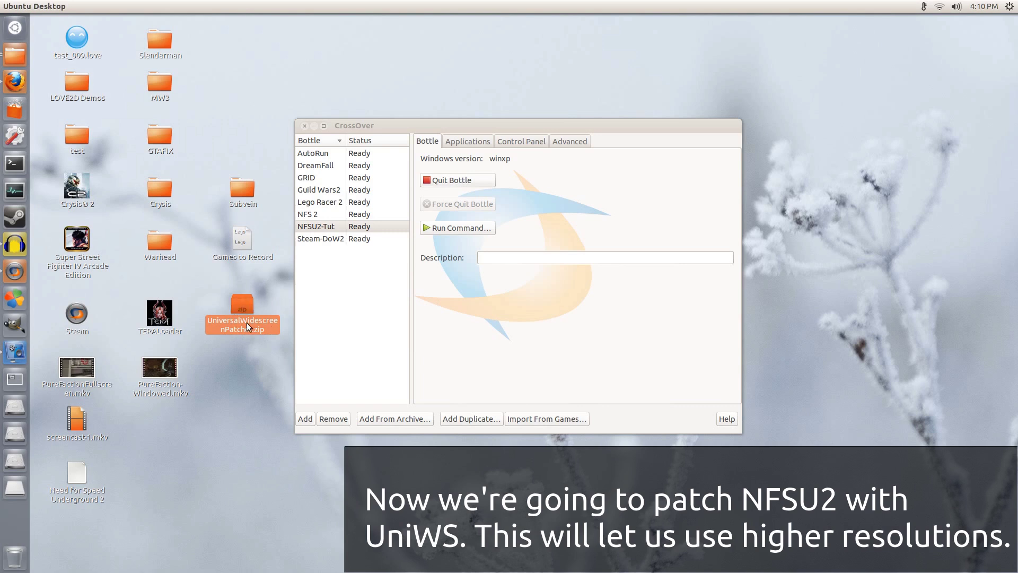
Step: Browse the bottle's C: drive to the Program Files\EA GAMES folder
{"action": "left_click", "coordinate": [562, 141]}
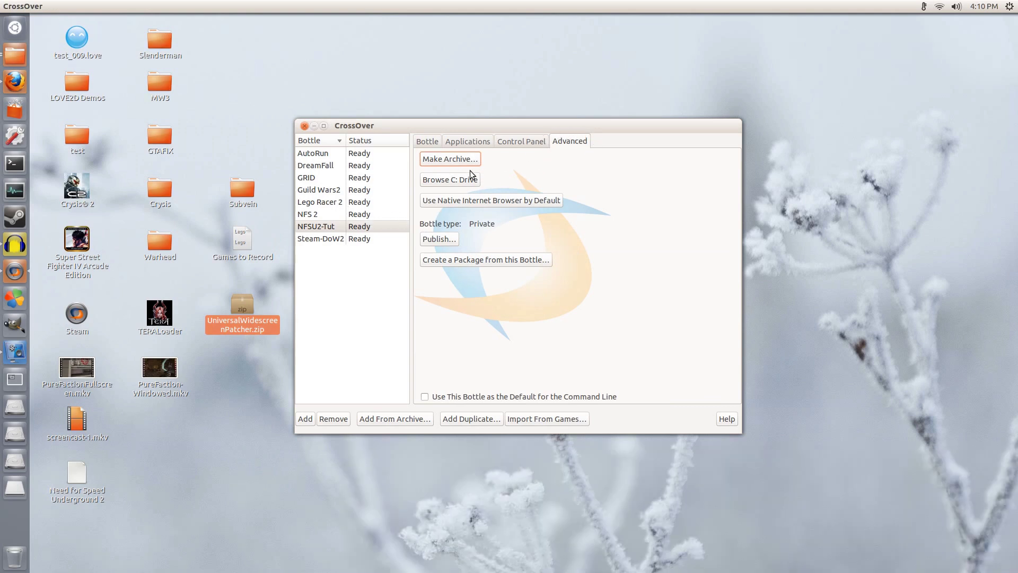
{"action": "key", "text": "Tab"}
{"action": "key", "text": "Return"}
{"action": "left_click_drag", "start_coordinate": [681, 152], "coordinate": [510, 136]}
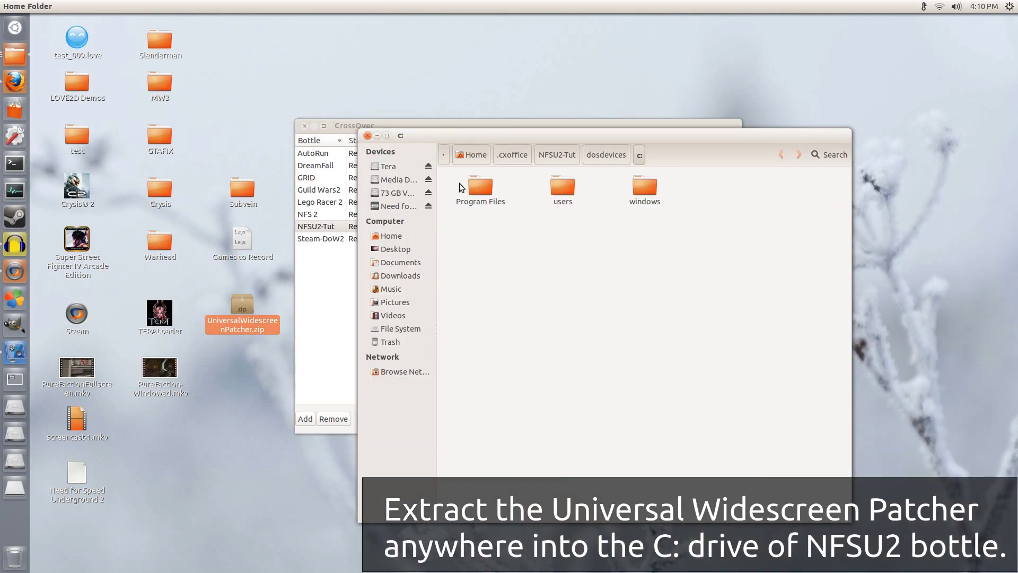
{"action": "double_click", "coordinate": [479, 187]}
{"action": "double_click", "coordinate": [546, 187]}
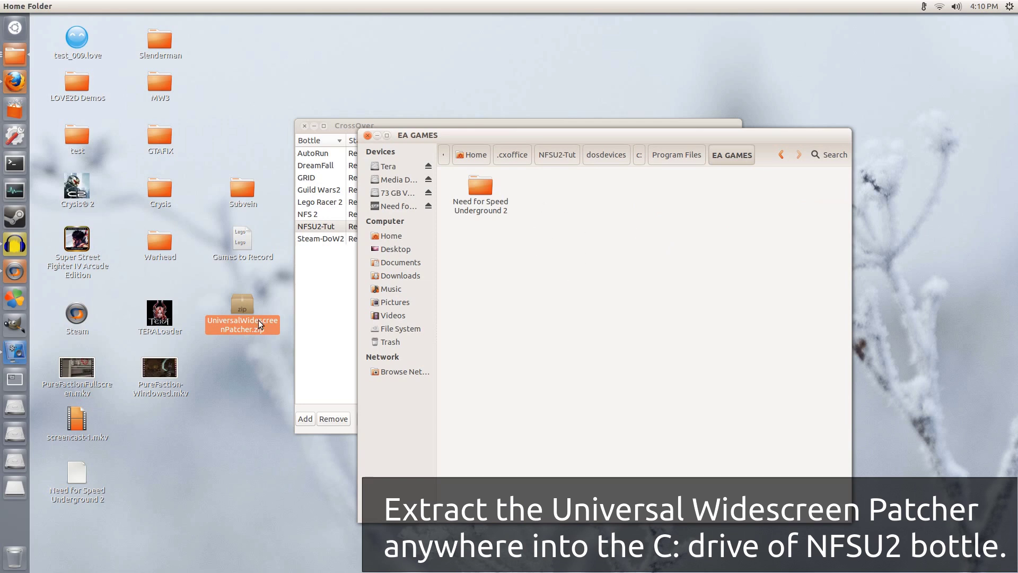
Step: Extract patches.ini and uniws.exe from UniversalWidescreenPatcher.zip into EA GAMES, then close the archive
{"action": "left_click", "coordinate": [234, 321]}
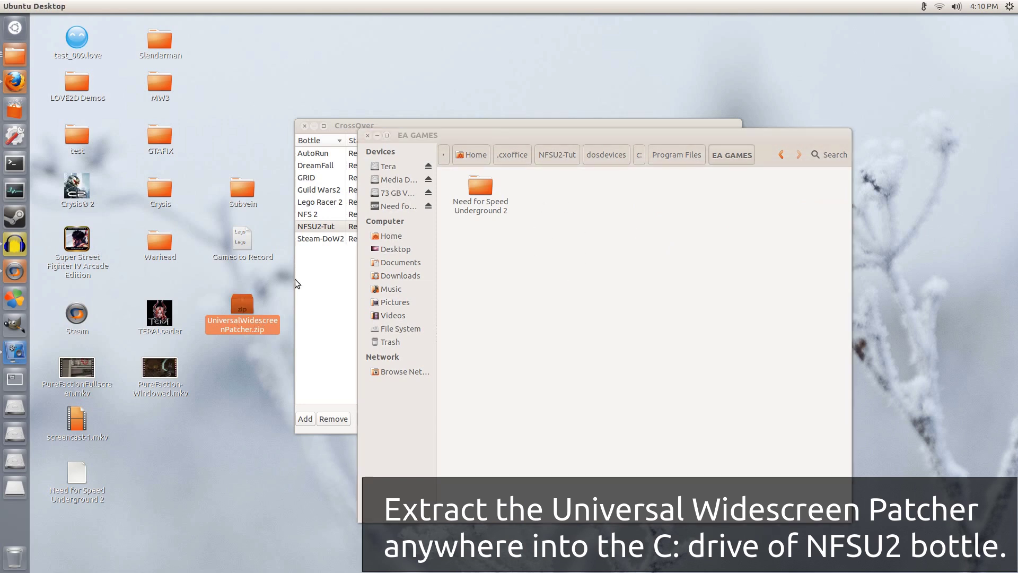
{"action": "key", "text": "Return"}
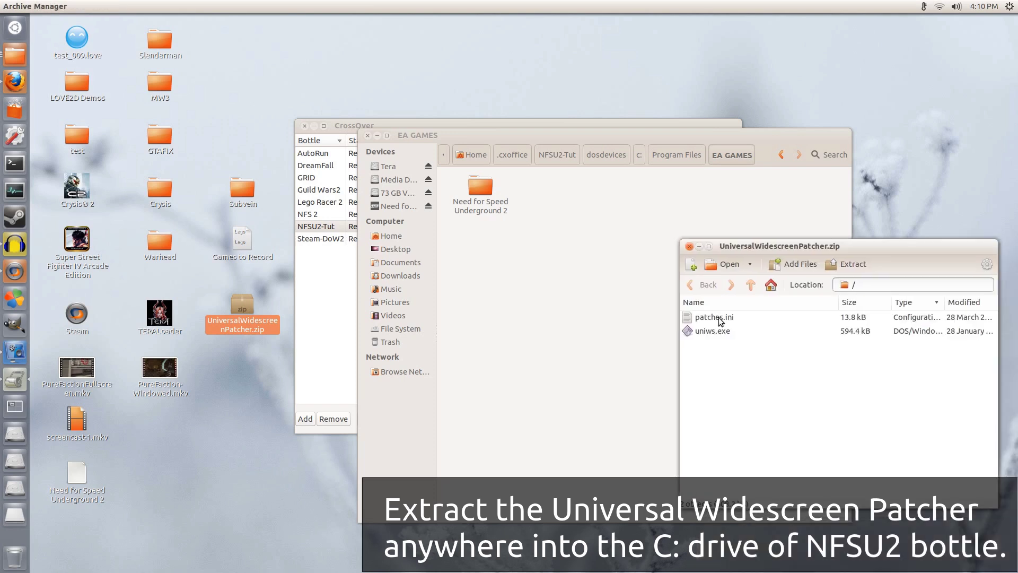
{"action": "key", "text": "ctrl+a"}
{"action": "left_click_drag", "start_coordinate": [749, 317], "coordinate": [542, 308]}
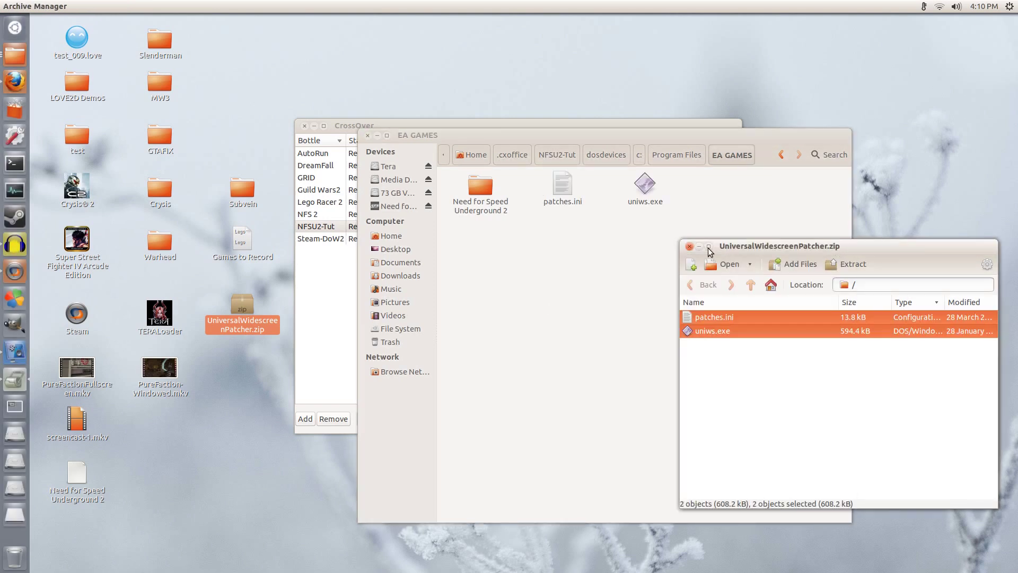
{"action": "left_click", "coordinate": [689, 246]}
{"action": "left_click_drag", "start_coordinate": [680, 133], "coordinate": [520, 107]}
{"action": "left_click", "coordinate": [636, 152]}
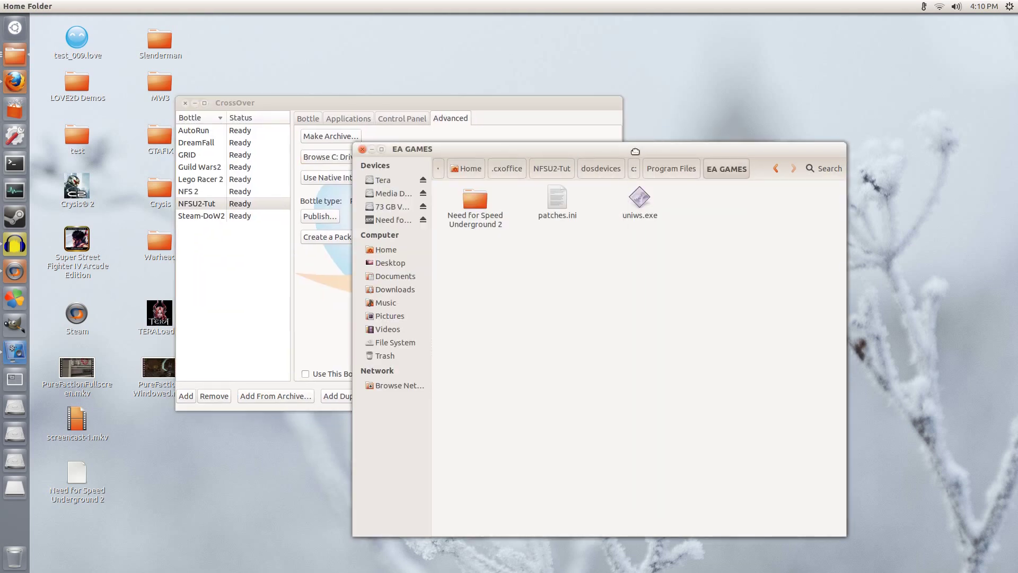
{"action": "left_click_drag", "start_coordinate": [635, 152], "coordinate": [692, 124]}
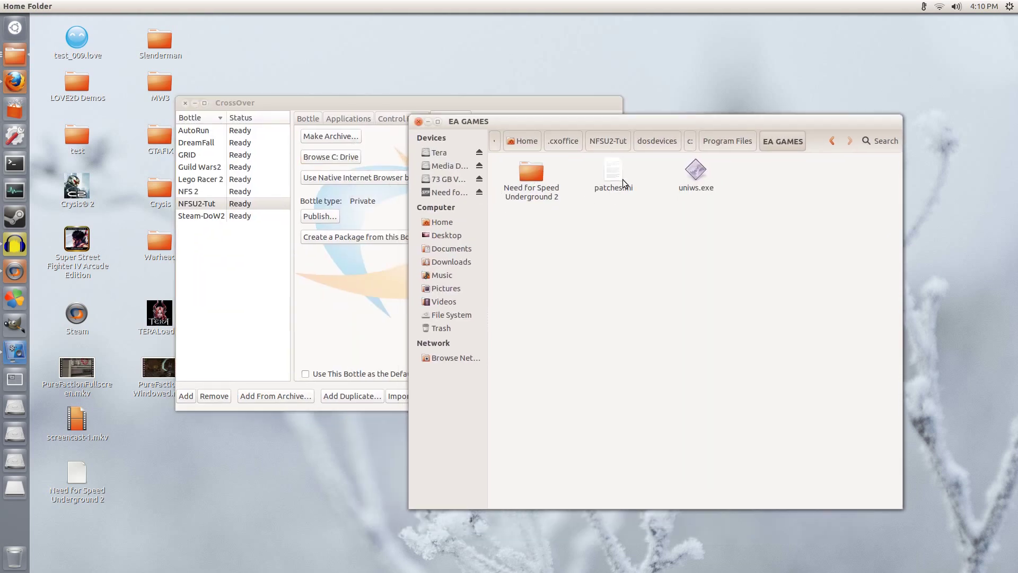
Step: Open the Run Command dialog for the NFSU2-Tut bottle and expand its launchers
{"action": "left_click", "coordinate": [370, 120]}
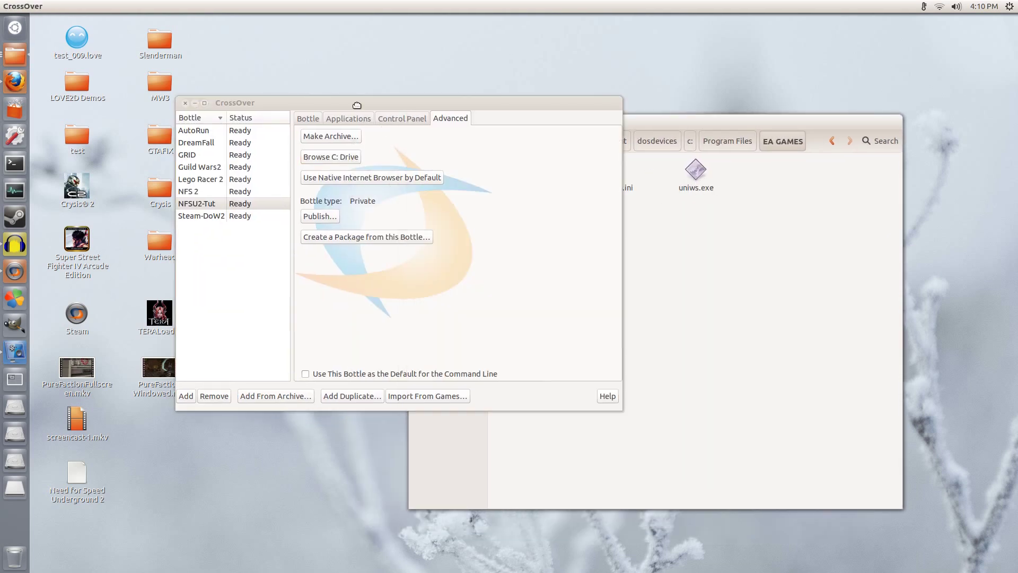
{"action": "left_click", "coordinate": [309, 120]}
{"action": "left_click", "coordinate": [331, 204]}
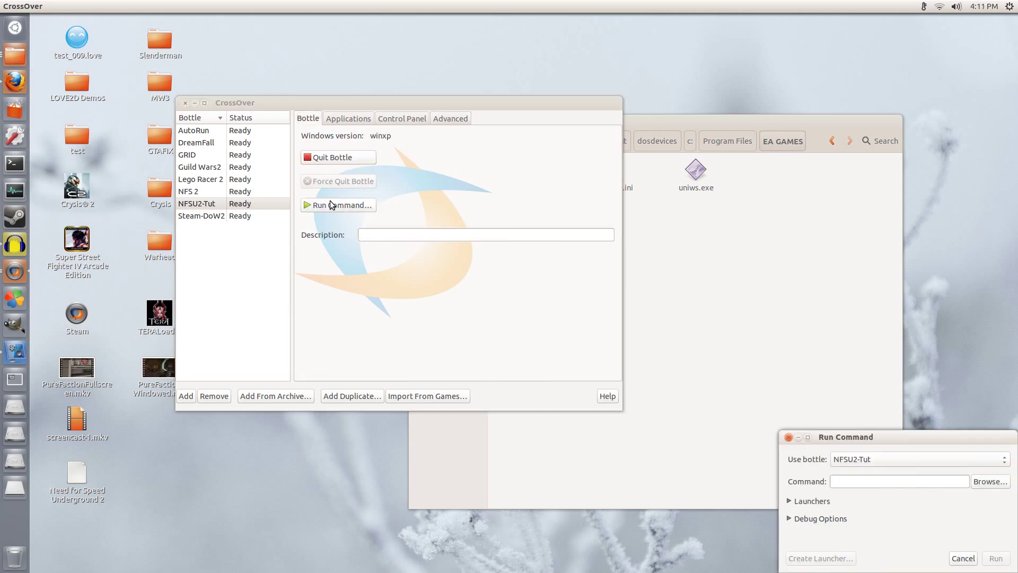
{"action": "left_click_drag", "start_coordinate": [830, 437], "coordinate": [369, 213]}
{"action": "left_click", "coordinate": [340, 279]}
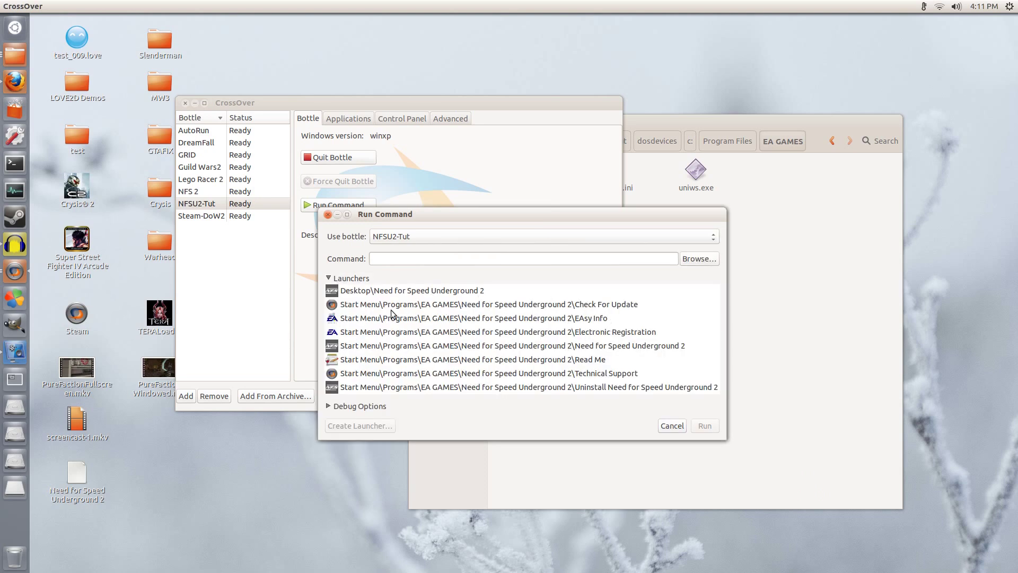
Step: Choose Program Files\EA GAMES\uniws.exe as the command and run it in the bottle
{"action": "left_click", "coordinate": [700, 259]}
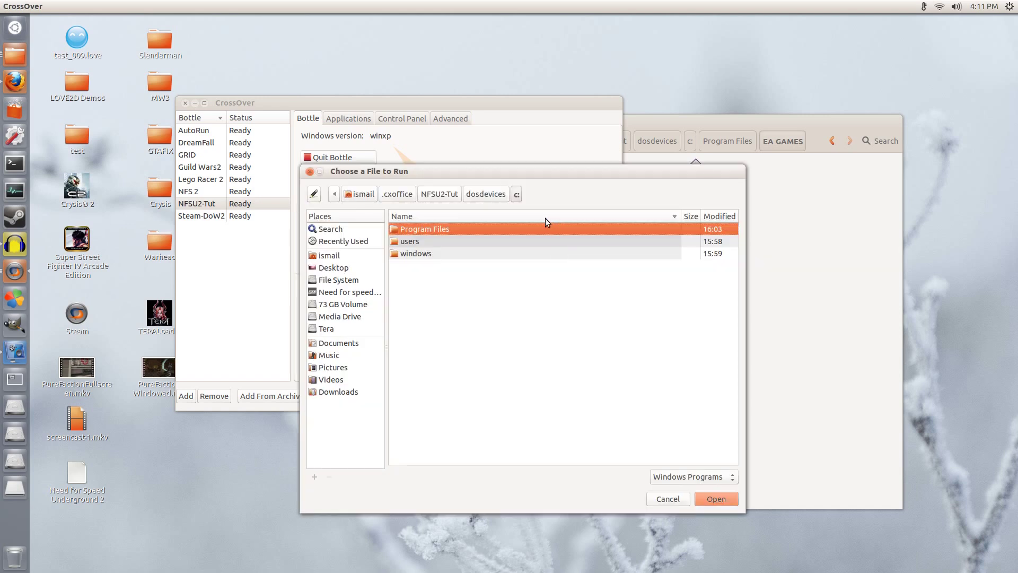
{"action": "double_click", "coordinate": [428, 229]}
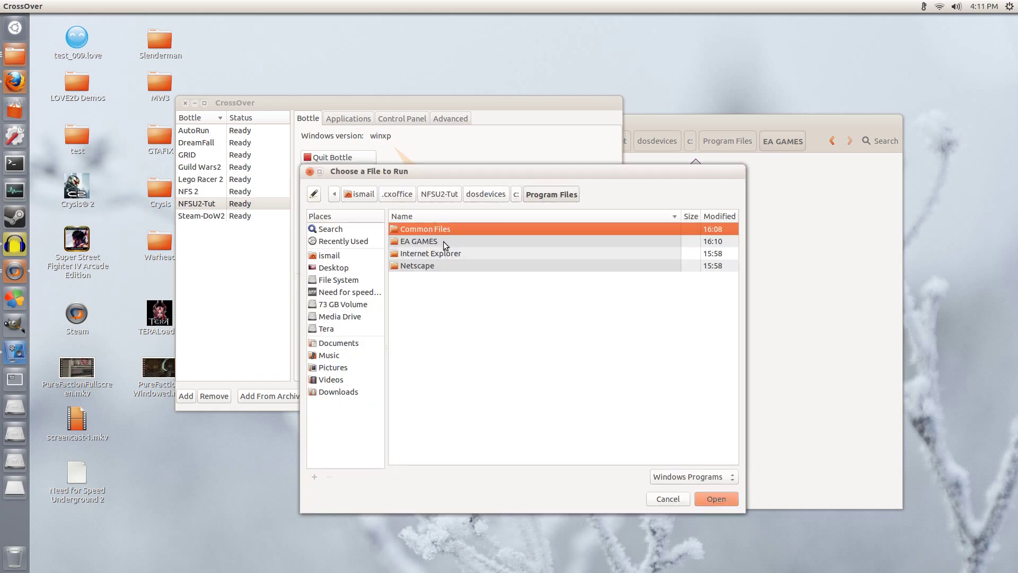
{"action": "double_click", "coordinate": [434, 244]}
{"action": "left_click", "coordinate": [434, 242]}
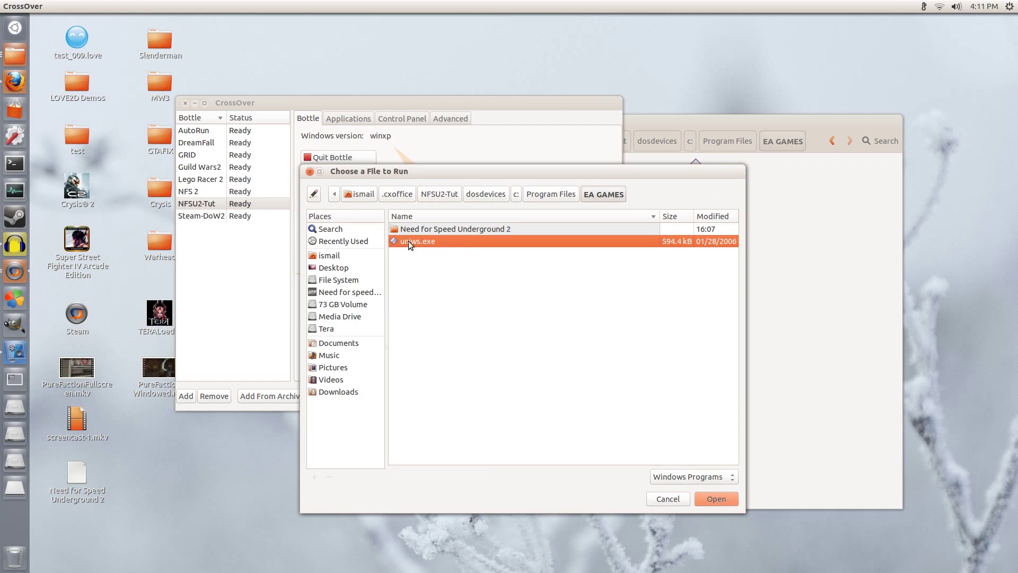
{"action": "left_click", "coordinate": [643, 126]}
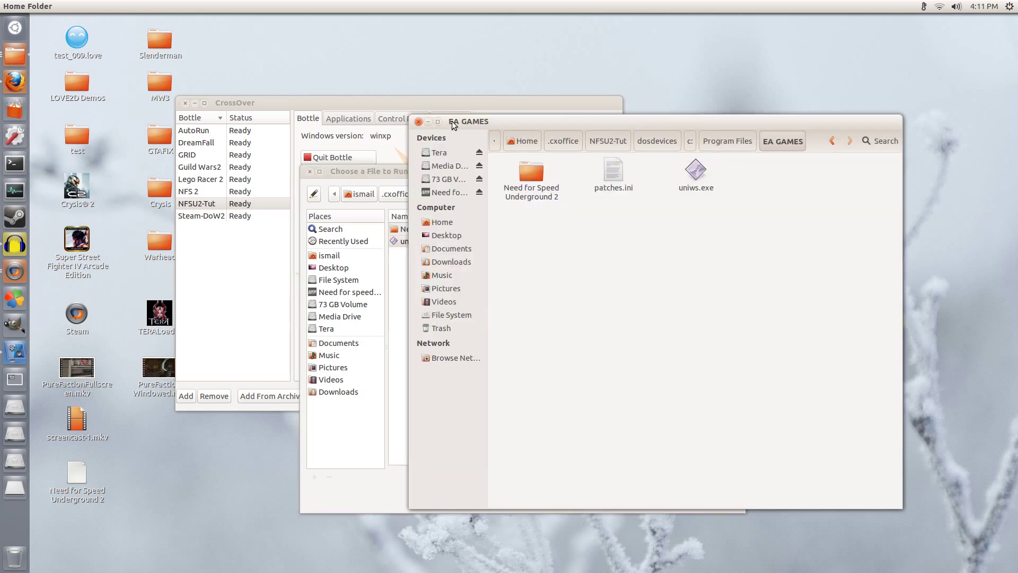
{"action": "left_click", "coordinate": [421, 120]}
{"action": "left_click_drag", "start_coordinate": [504, 176], "coordinate": [437, 153]}
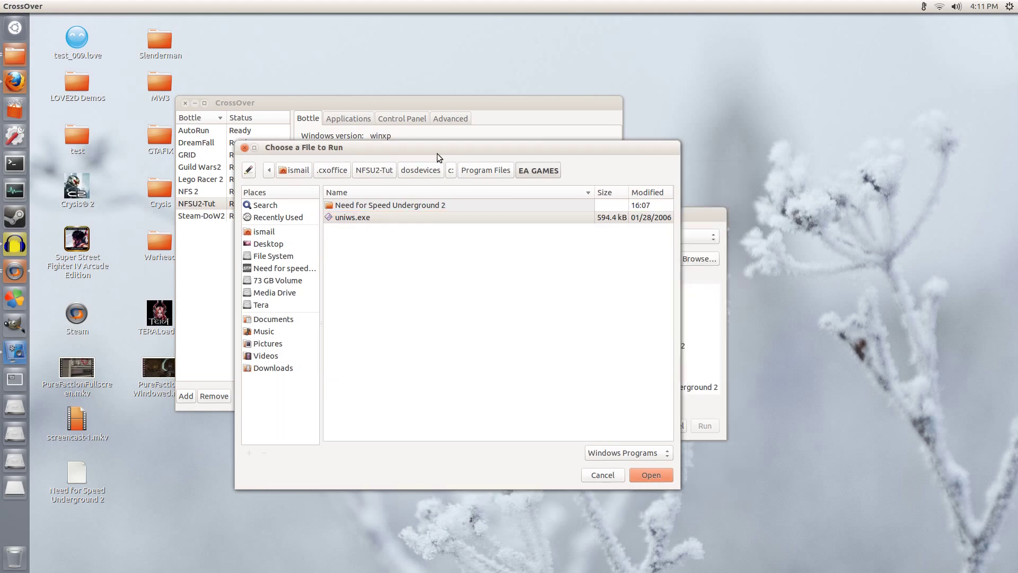
{"action": "left_click", "coordinate": [472, 217]}
{"action": "left_click", "coordinate": [635, 472]}
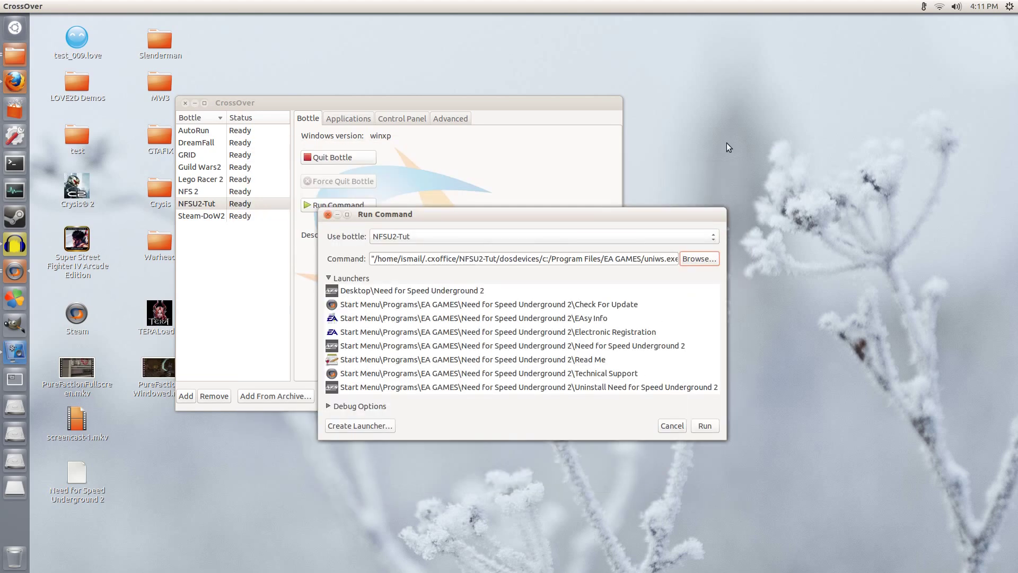
{"action": "left_click", "coordinate": [701, 427]}
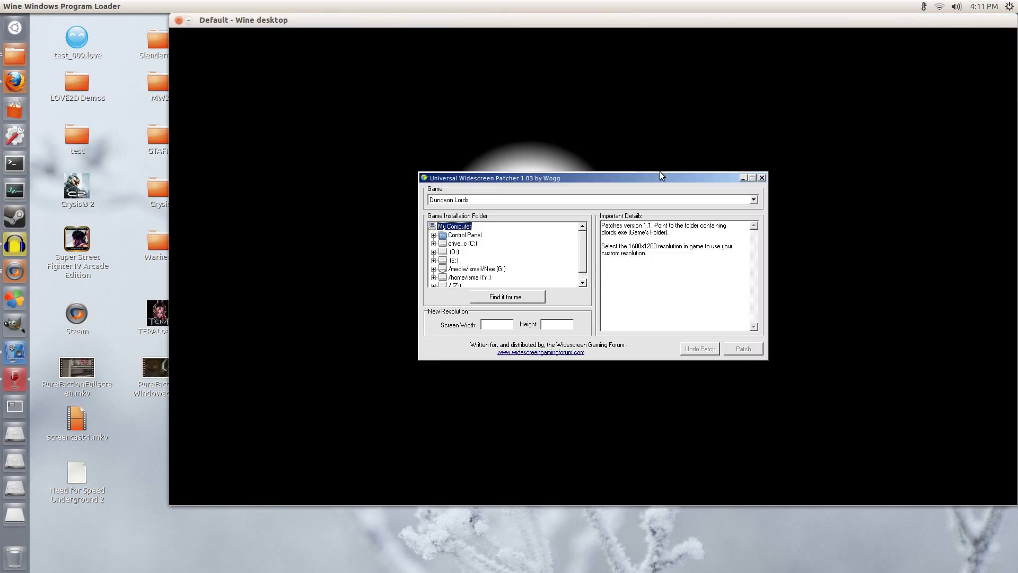
Step: Select Need for Speed: Underground 2 and its drive_c\Program Files\EA GAMES install folder
{"action": "left_click_drag", "start_coordinate": [588, 16], "coordinate": [489, 51]}
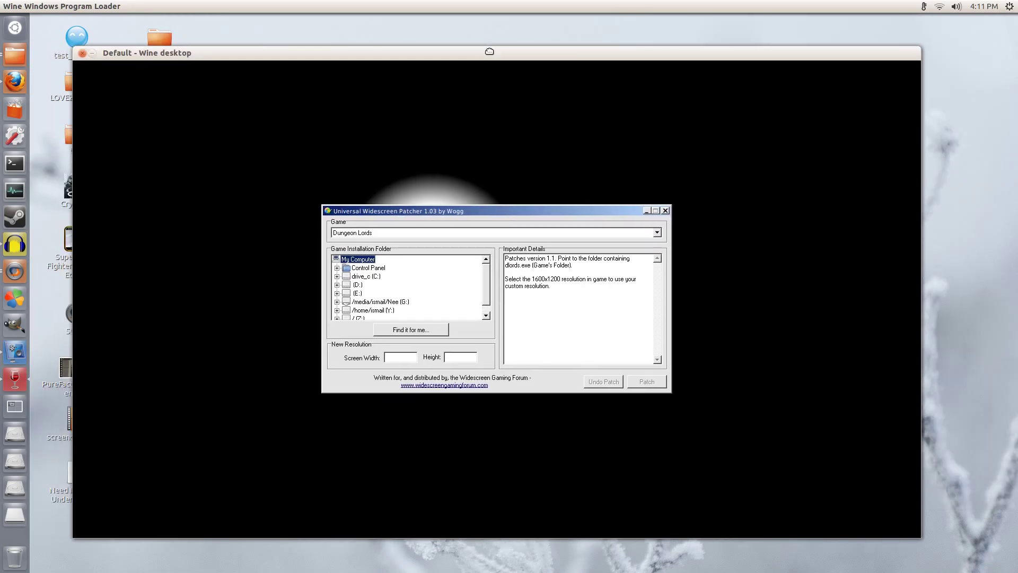
{"action": "left_click", "coordinate": [389, 233]}
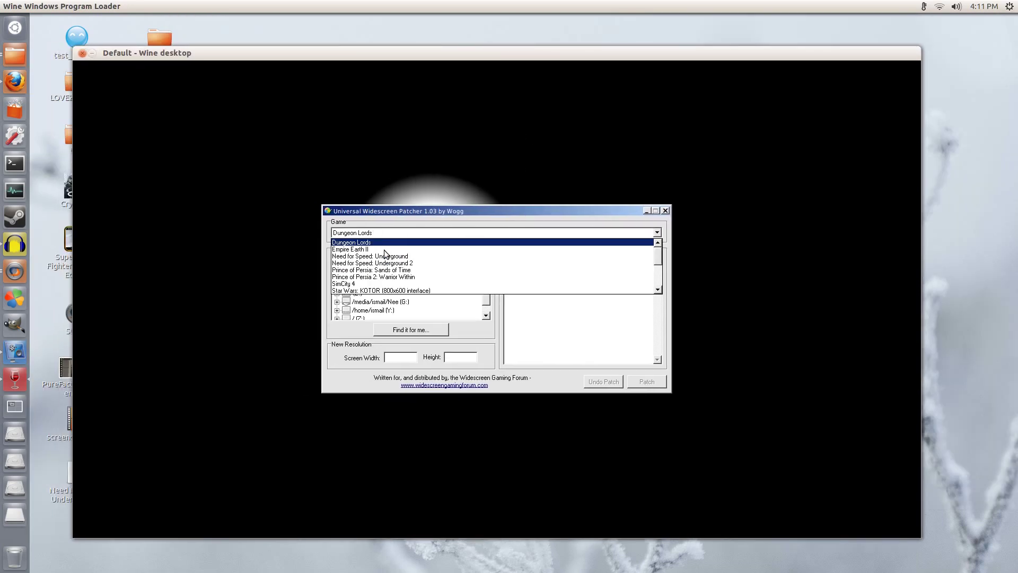
{"action": "left_click", "coordinate": [418, 263]}
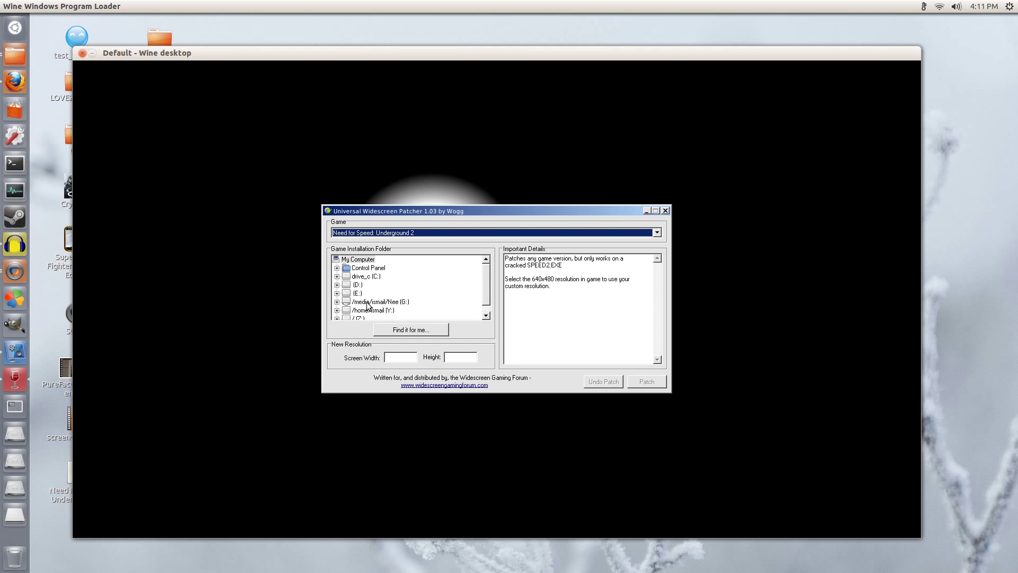
{"action": "double_click", "coordinate": [369, 278]}
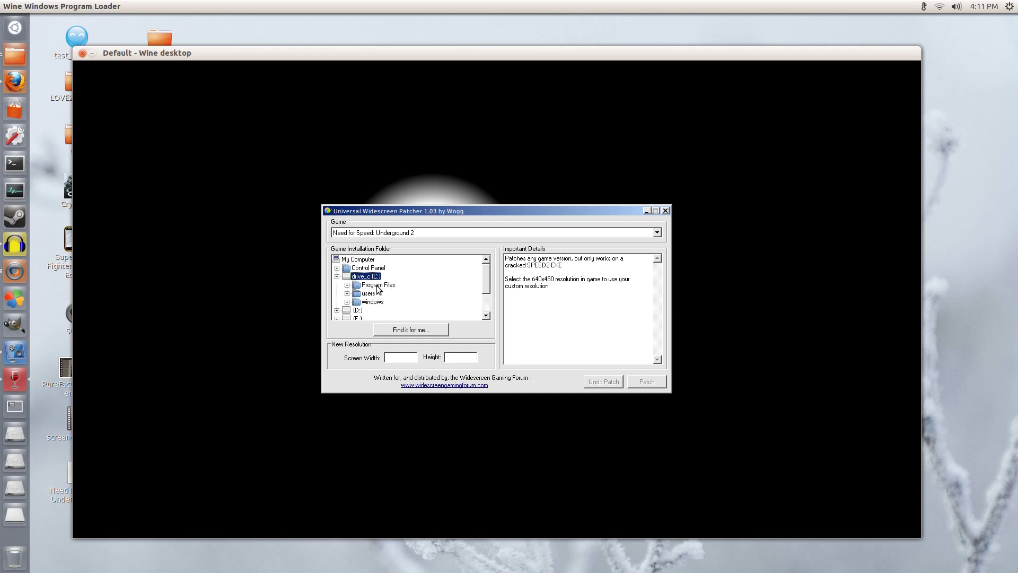
{"action": "double_click", "coordinate": [377, 287]}
{"action": "double_click", "coordinate": [397, 294]}
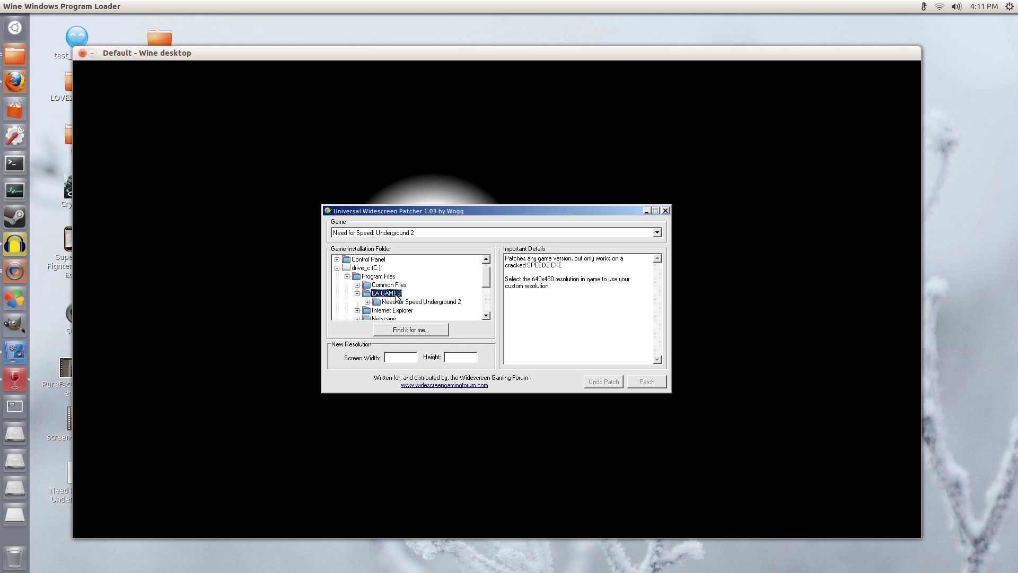
{"action": "double_click", "coordinate": [422, 301]}
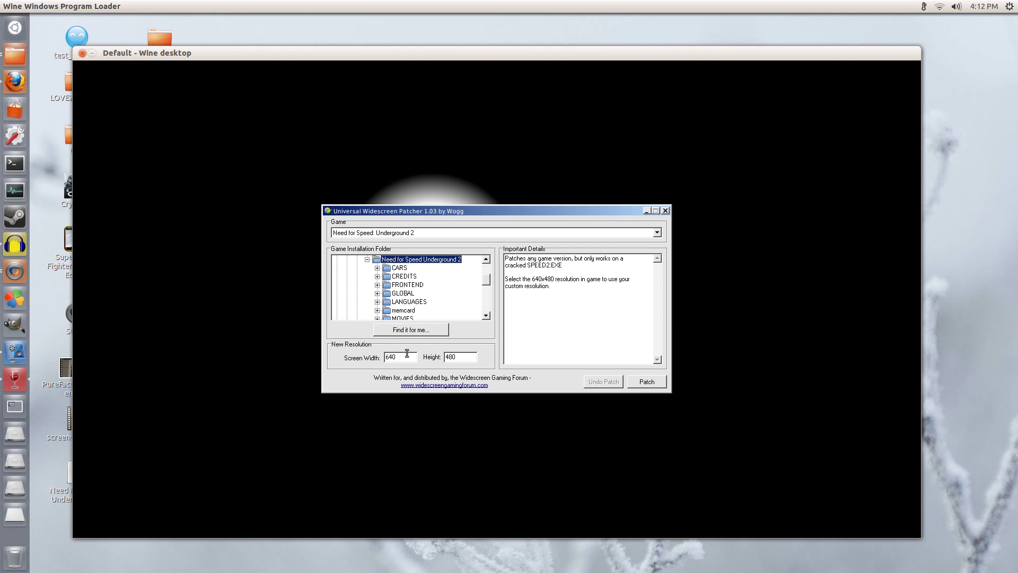
Step: Set the resolution to 1600 x 900, apply the patch, and close the patcher
{"action": "left_click", "coordinate": [403, 354]}
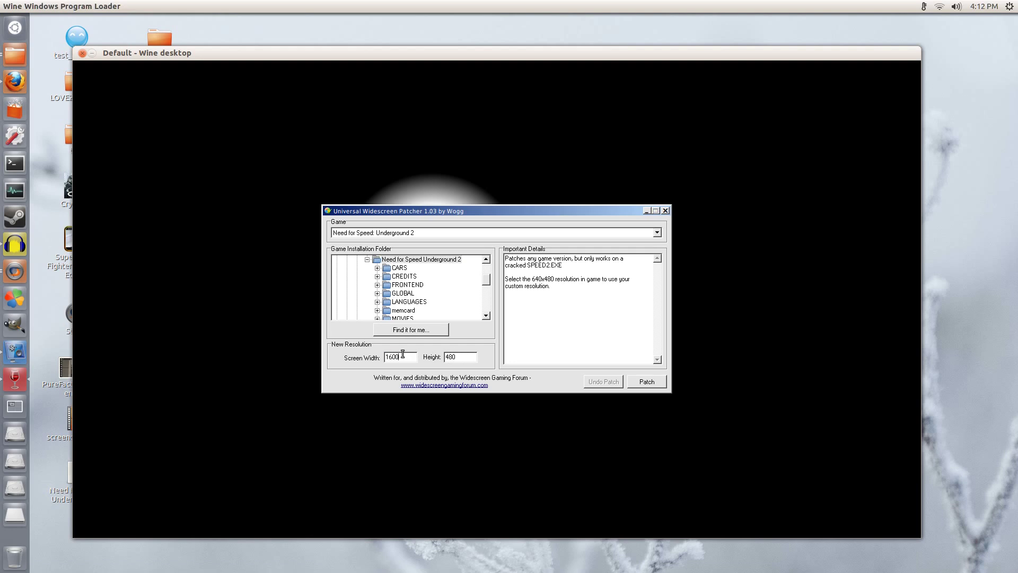
{"action": "key", "text": "Tab"}
{"action": "type", "text": "9"}
{"action": "left_click", "coordinate": [656, 381]}
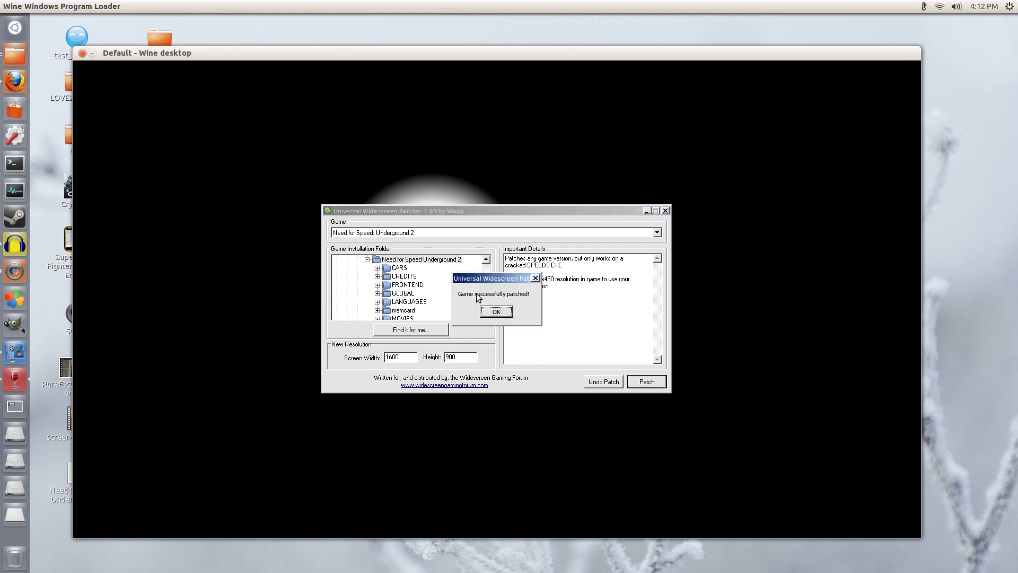
{"action": "left_click", "coordinate": [496, 312]}
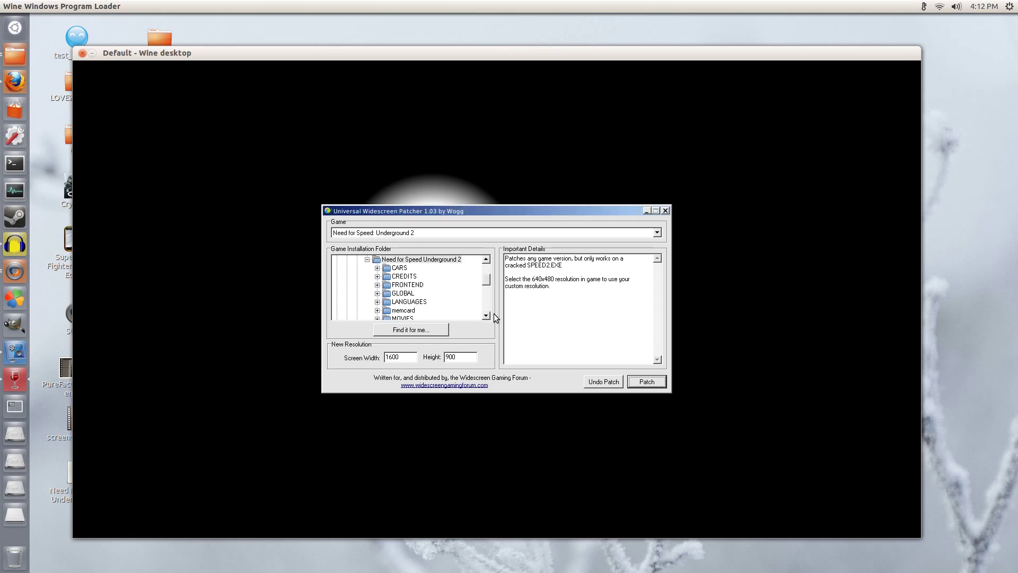
{"action": "left_click", "coordinate": [666, 211]}
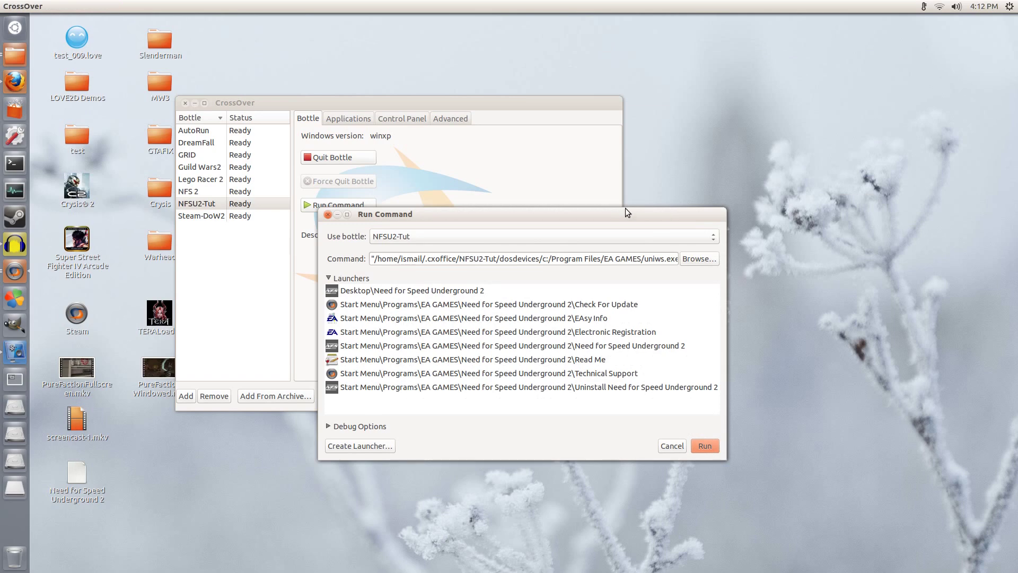
Step: Run the Desktop\Need for Speed Underground 2 launcher and let the EA and THX intros play
{"action": "left_click", "coordinate": [397, 290]}
{"action": "left_click_drag", "start_coordinate": [434, 230], "coordinate": [413, 187]}
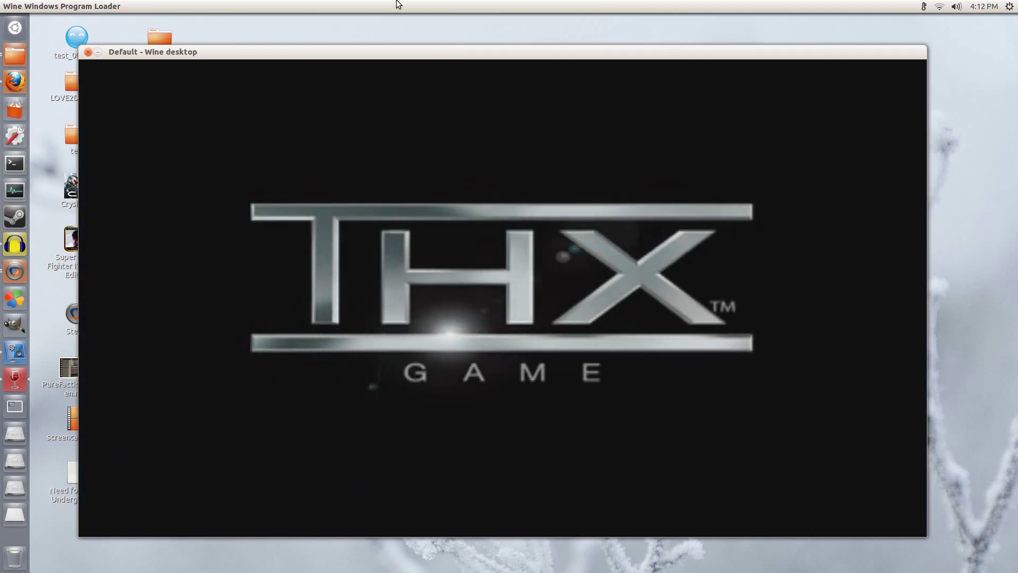
{"action": "left_click", "coordinate": [15, 352]}
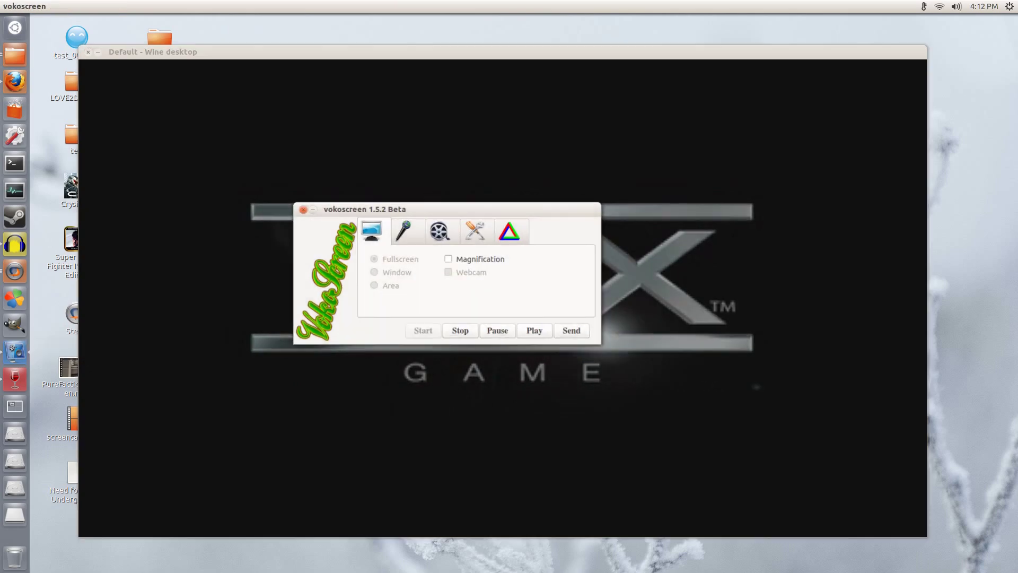
{"action": "left_click", "coordinate": [405, 232]}
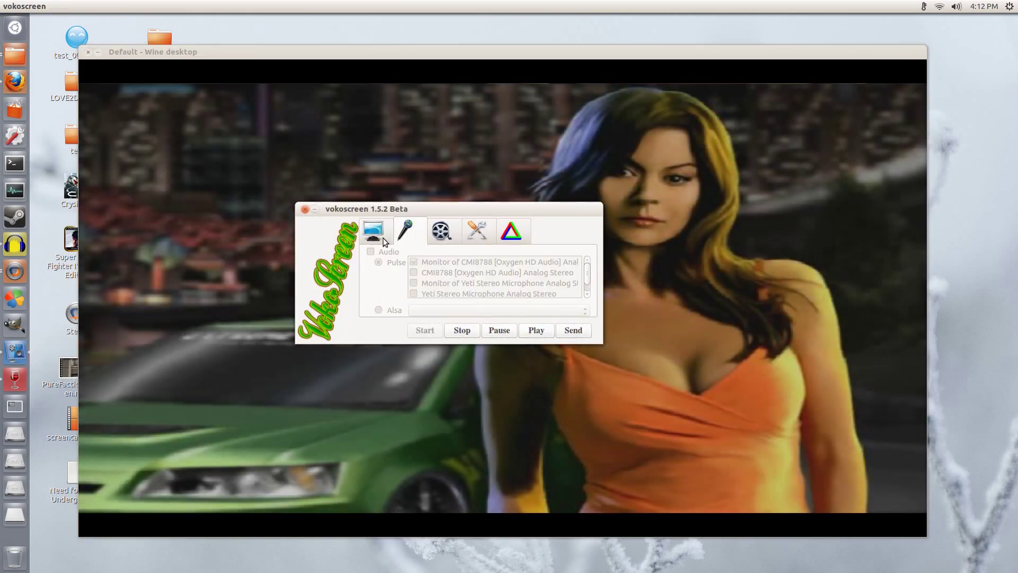
{"action": "left_click", "coordinate": [374, 232]}
{"action": "left_click_drag", "start_coordinate": [313, 210], "coordinate": [124, 291]}
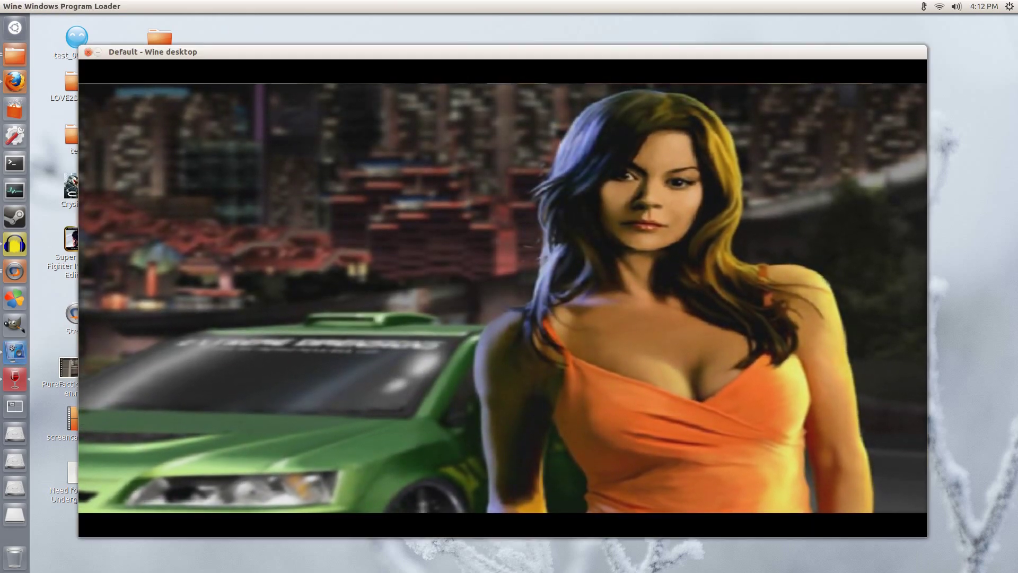